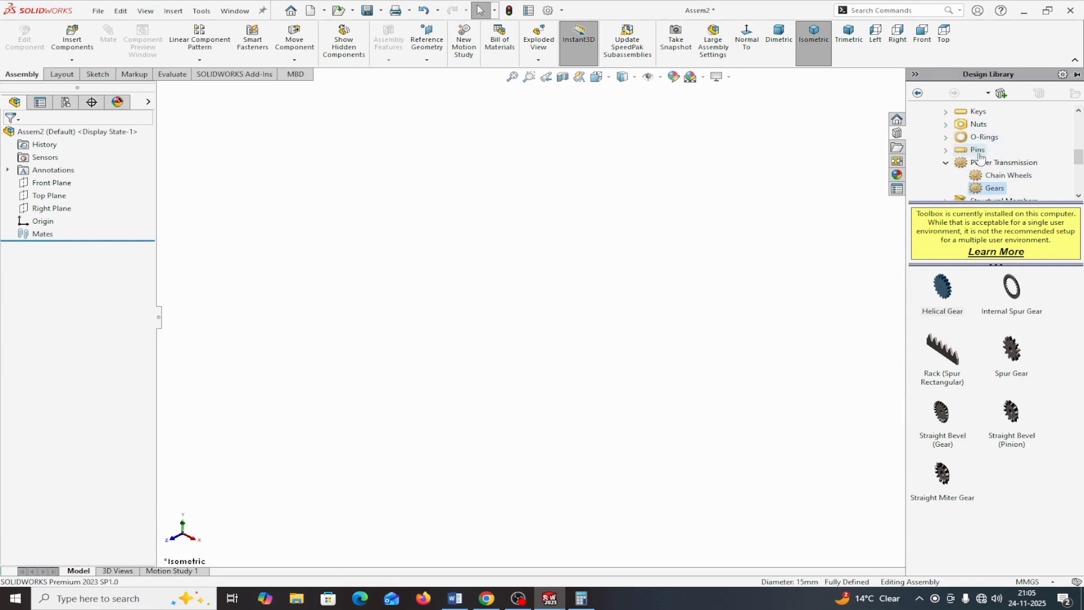
- Collapse the Toolbox tree in the Design Library so its standards folders are listed
scroll(984, 167, "down", 1)
scroll(986, 168, "up", 2)
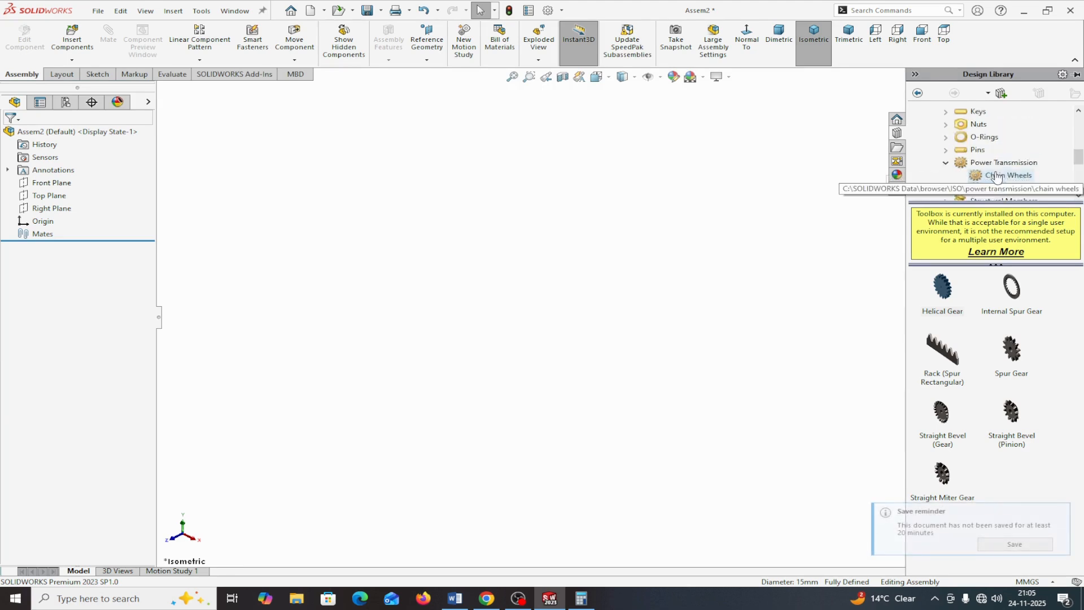
scroll(995, 169, "up", 1)
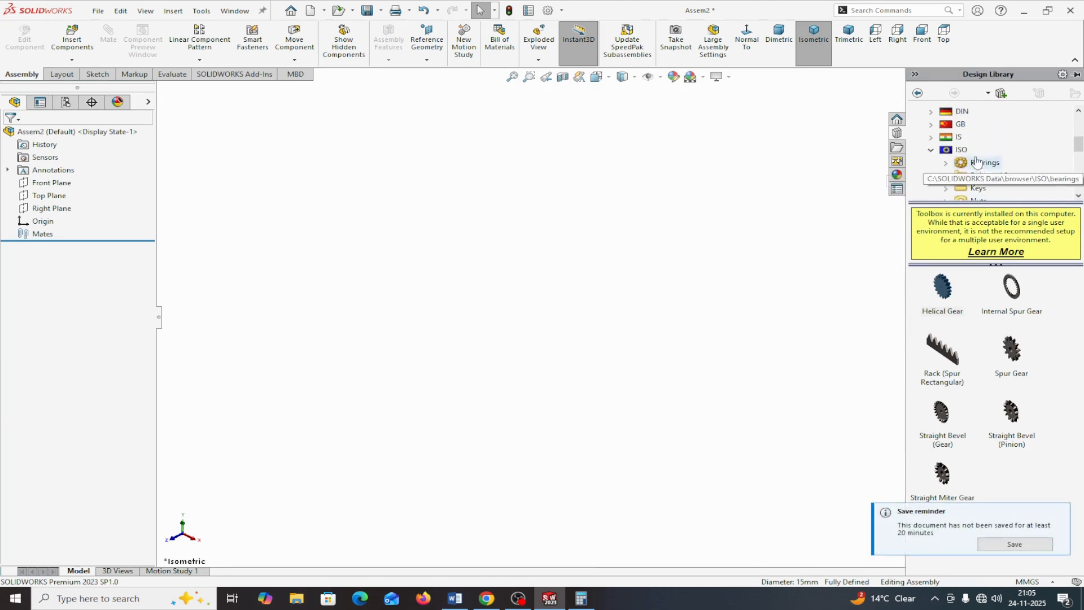
scroll(978, 165, "up", 3)
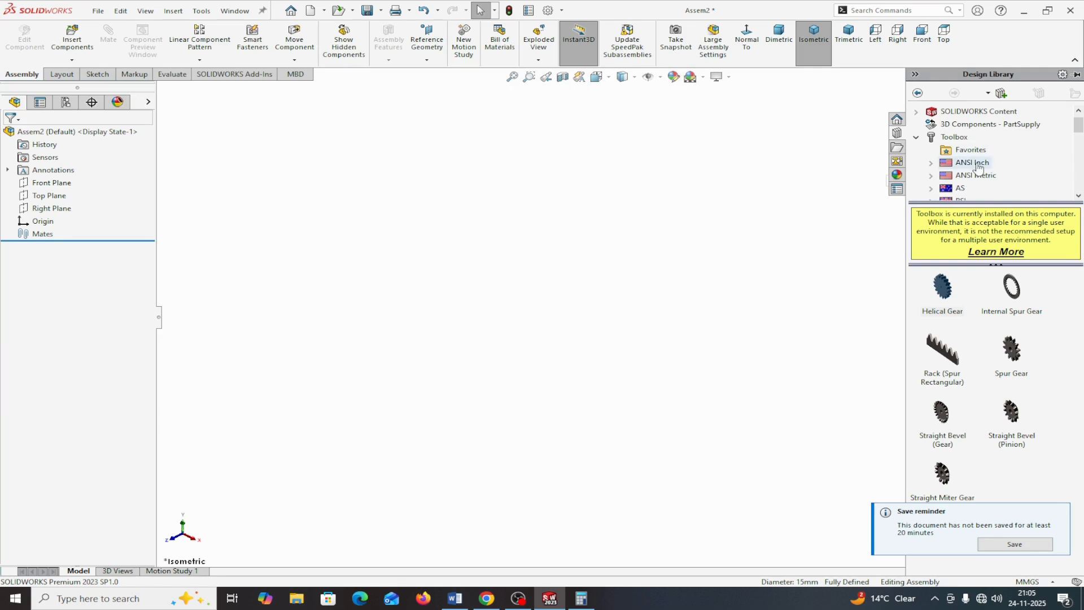
scroll(980, 168, "up", 1)
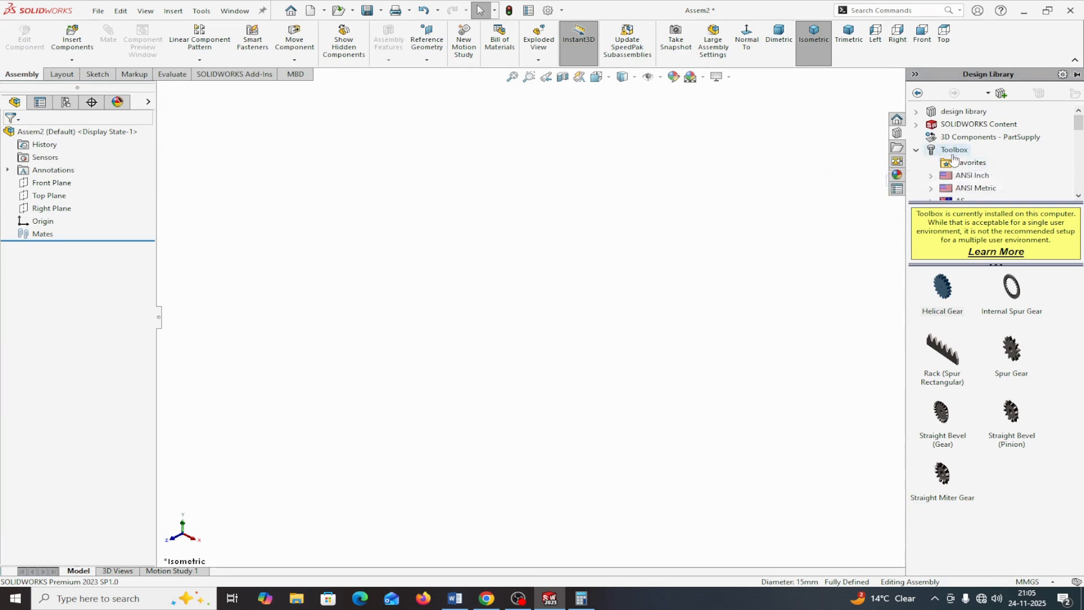
left_click(918, 150)
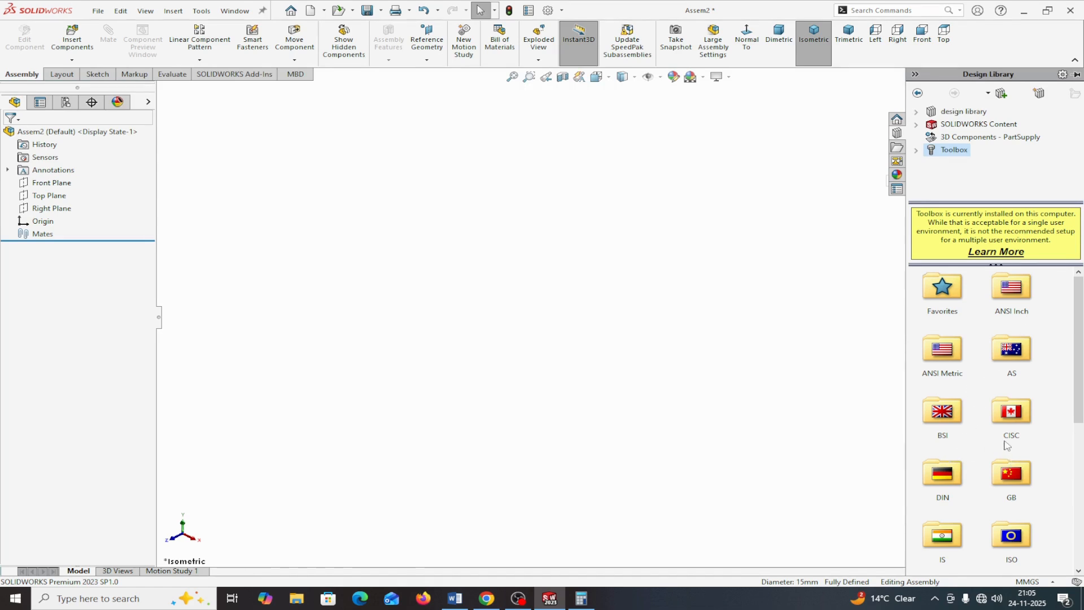
- Open the Gears folder under Power Transmission in the ISO standard of the Toolbox library
scroll(1007, 445, "down", 3)
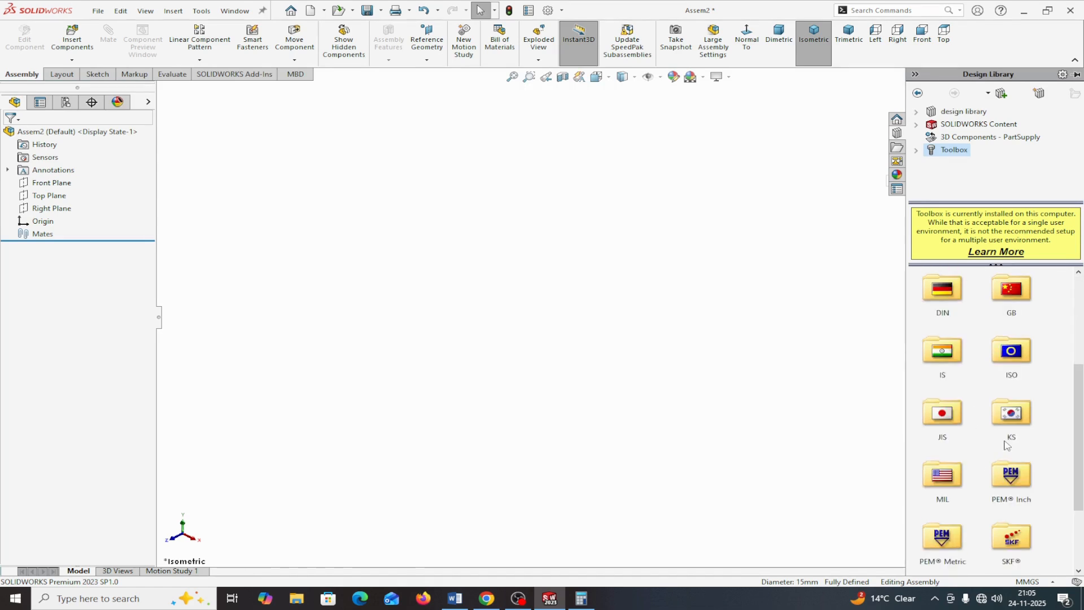
double_click(1018, 362)
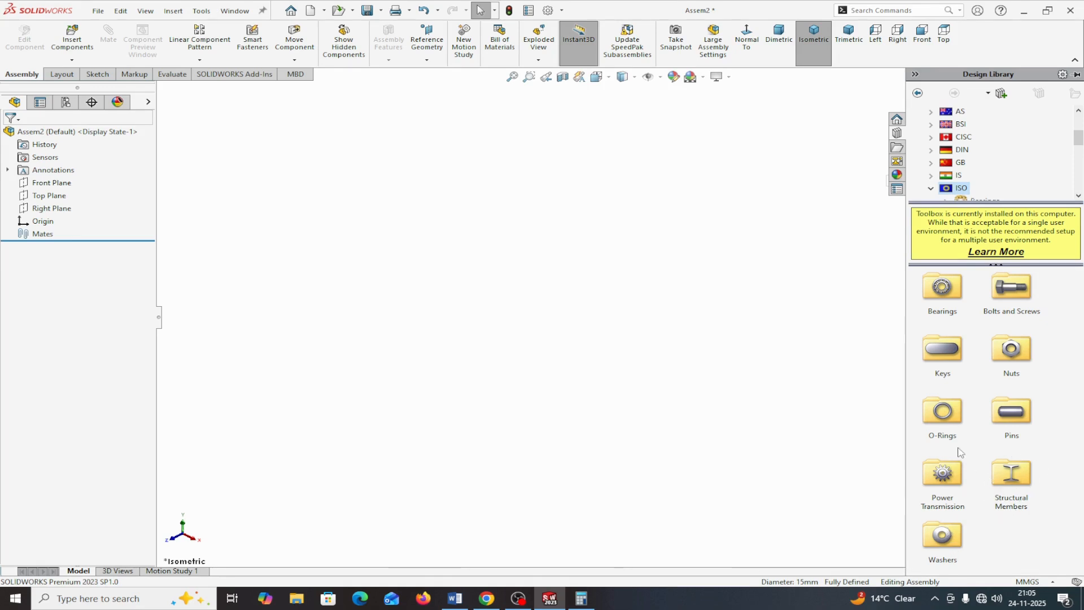
double_click(939, 478)
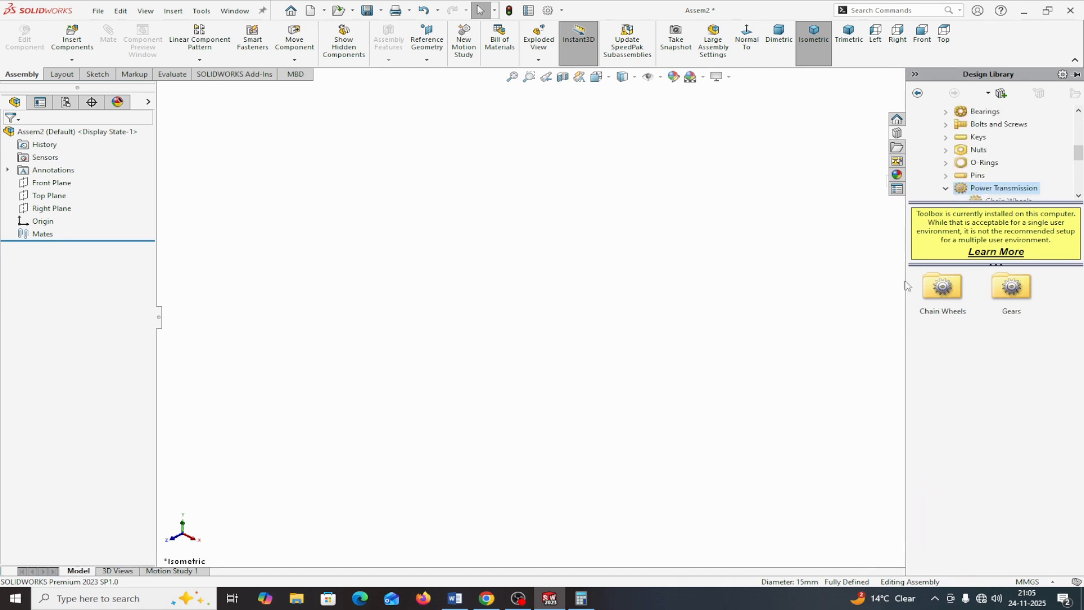
left_click(1015, 293)
double_click(1014, 293)
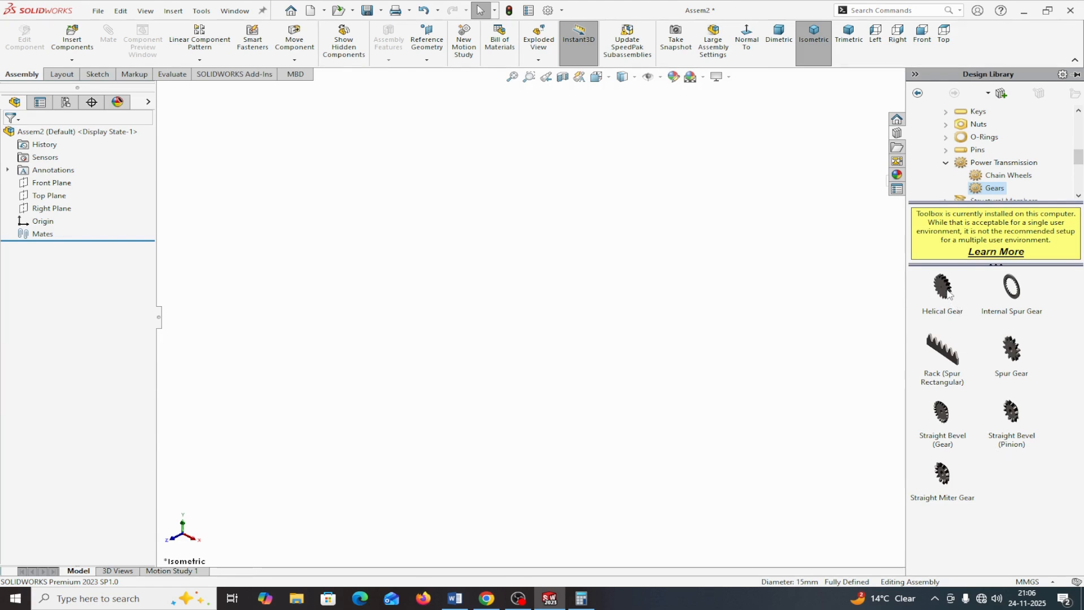
- Insert a single Helical Gear into the assembly and set its number of teeth to 40
left_click_drag(949, 294, 444, 310)
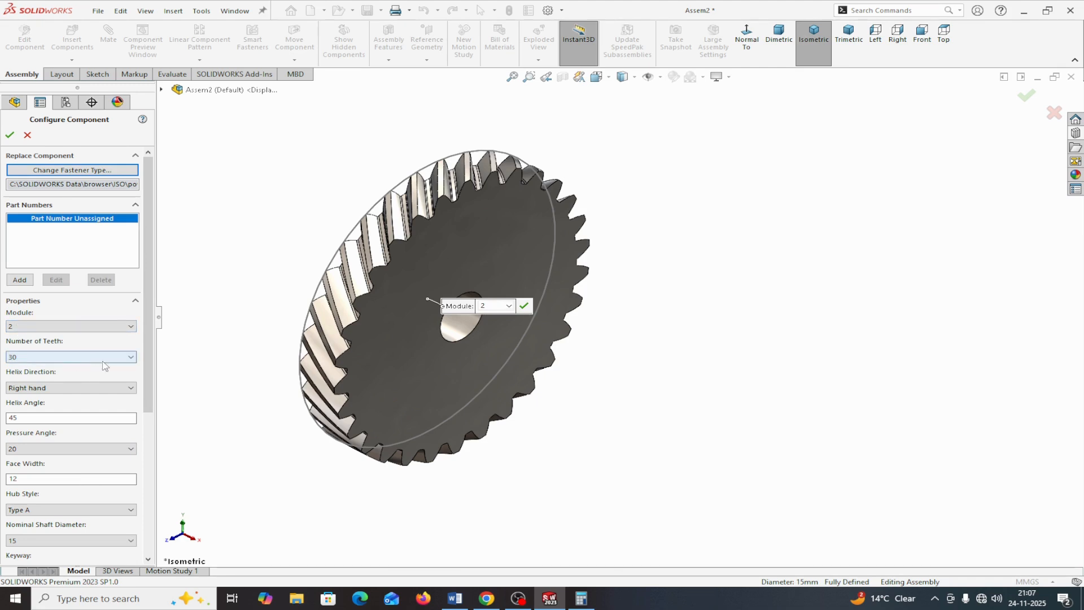
left_click(132, 359)
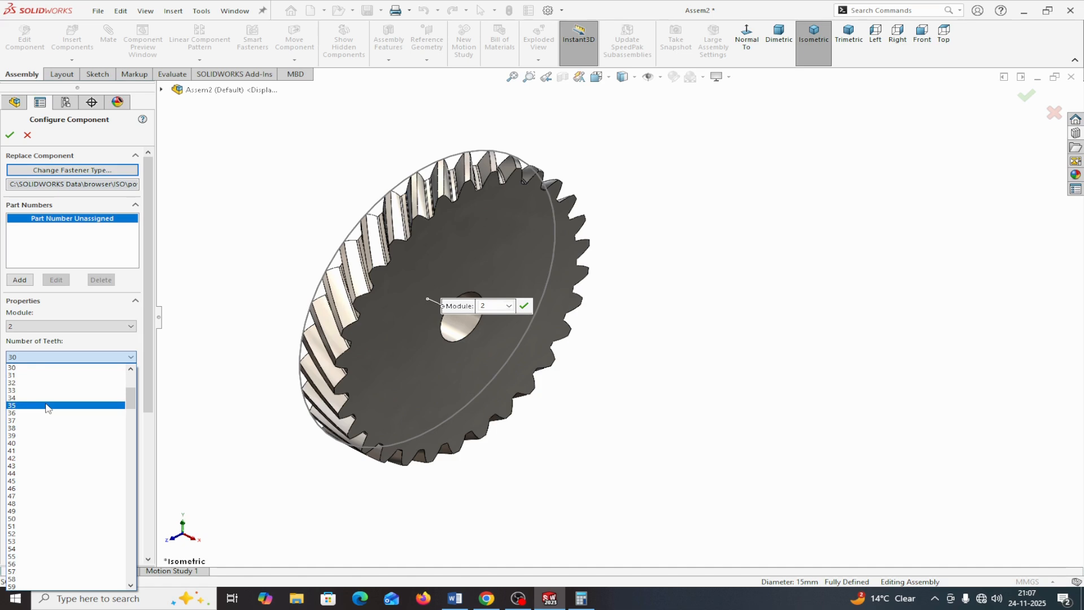
left_click(23, 441)
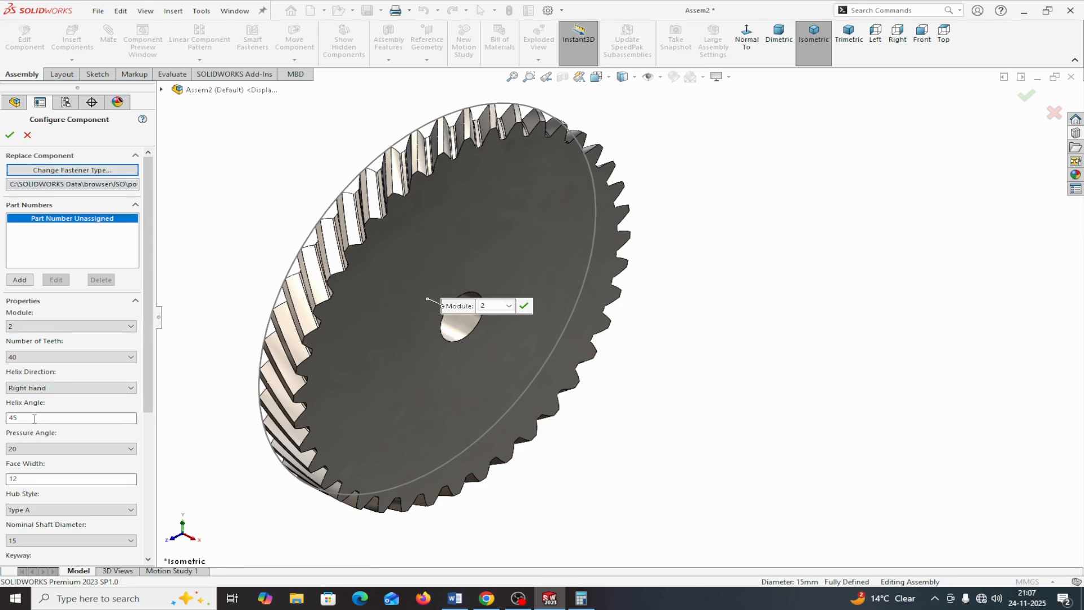
left_click(131, 450)
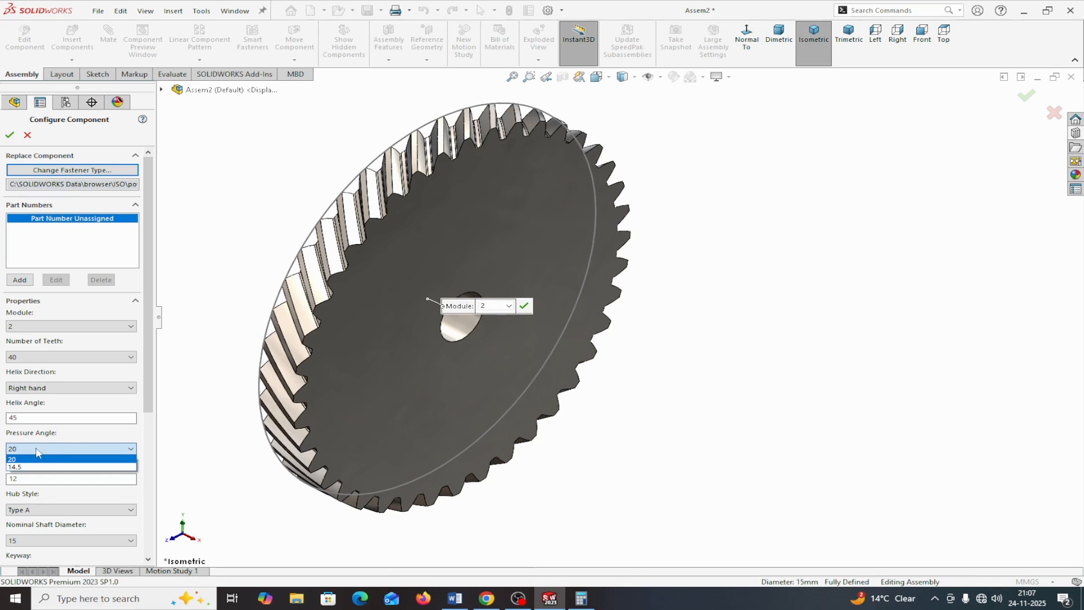
left_click(132, 450)
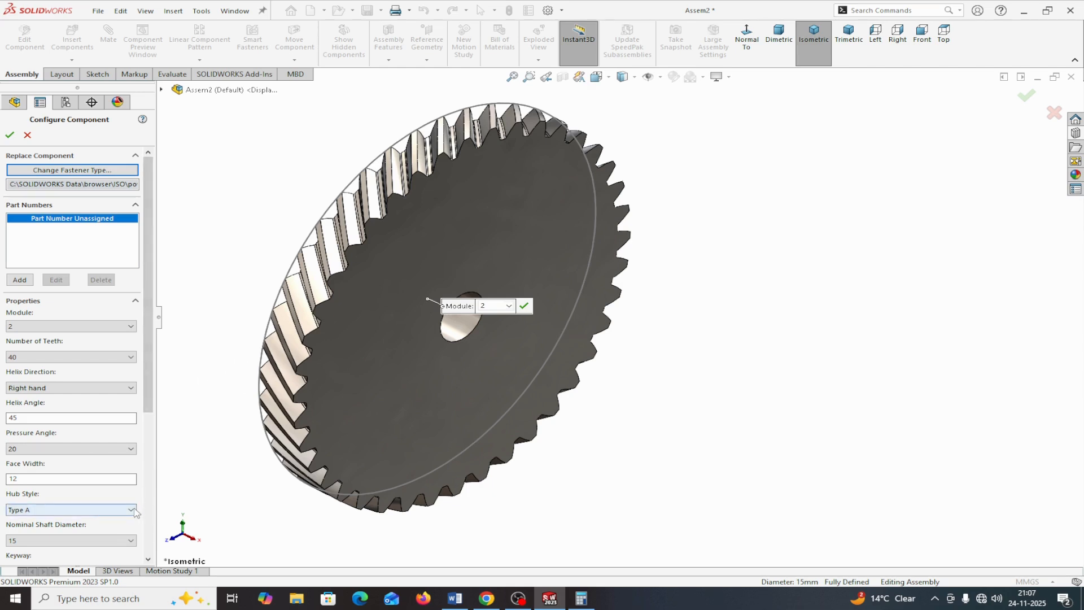
scroll(109, 458, "down", 3)
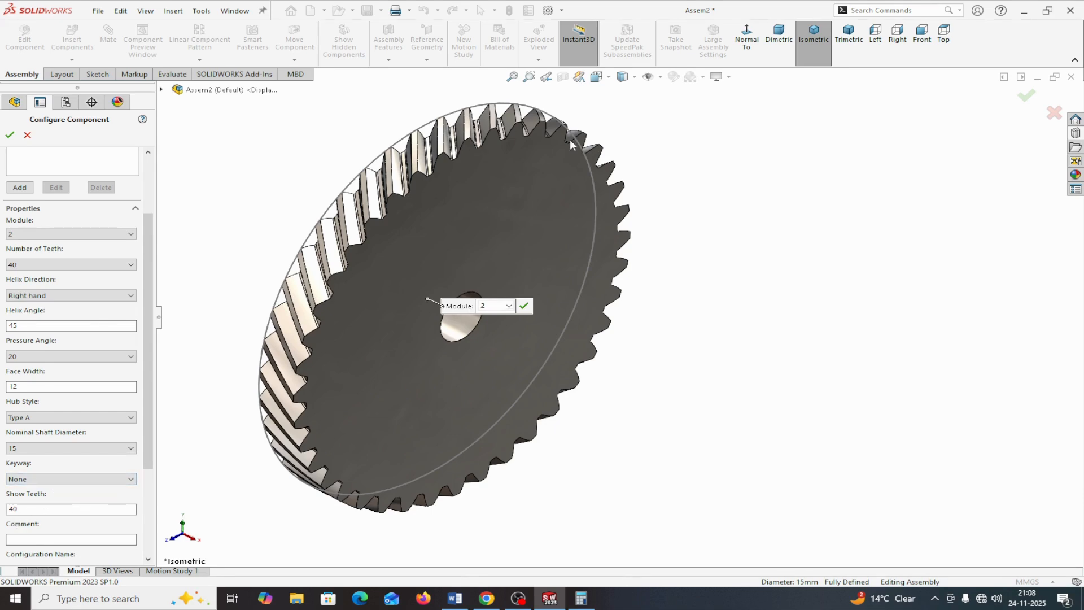
left_click(10, 134)
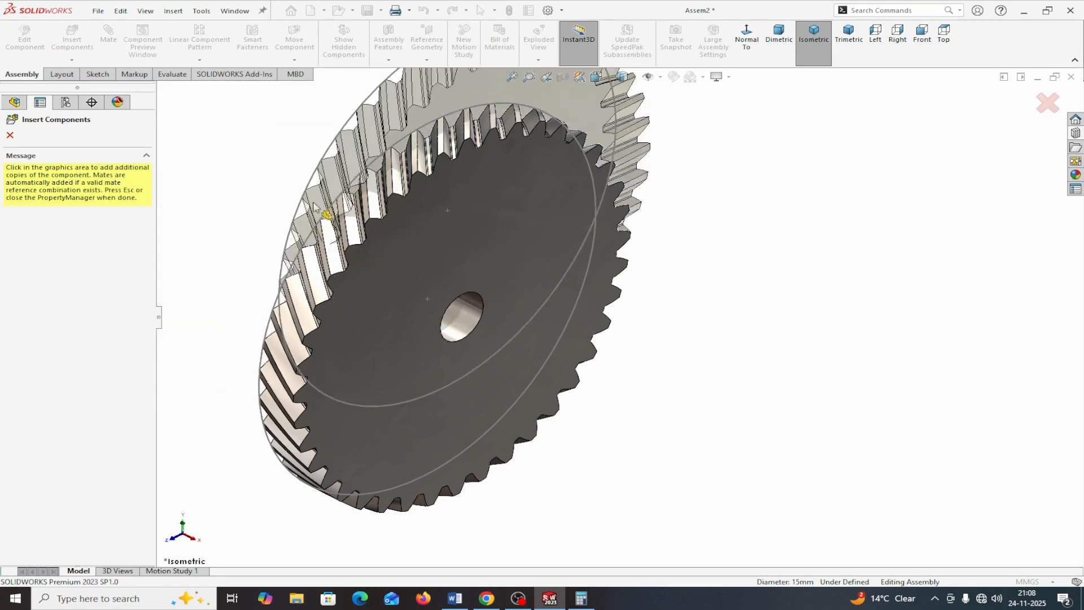
left_click(10, 136)
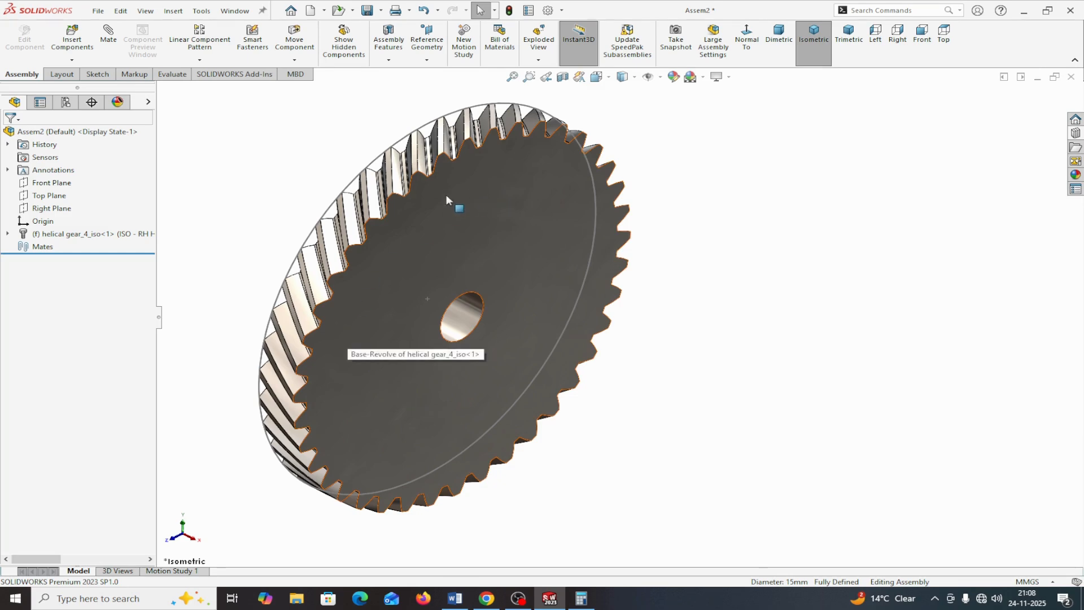
- Try to move the fixed helical gear and change it to a floating component
left_click_drag(490, 213, 431, 208)
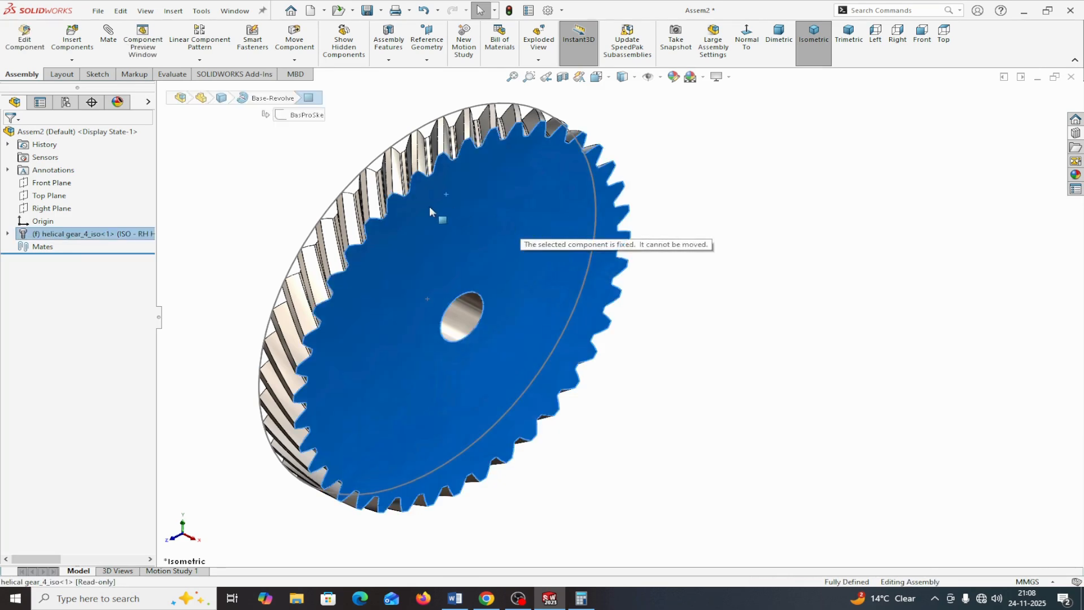
left_click(716, 233)
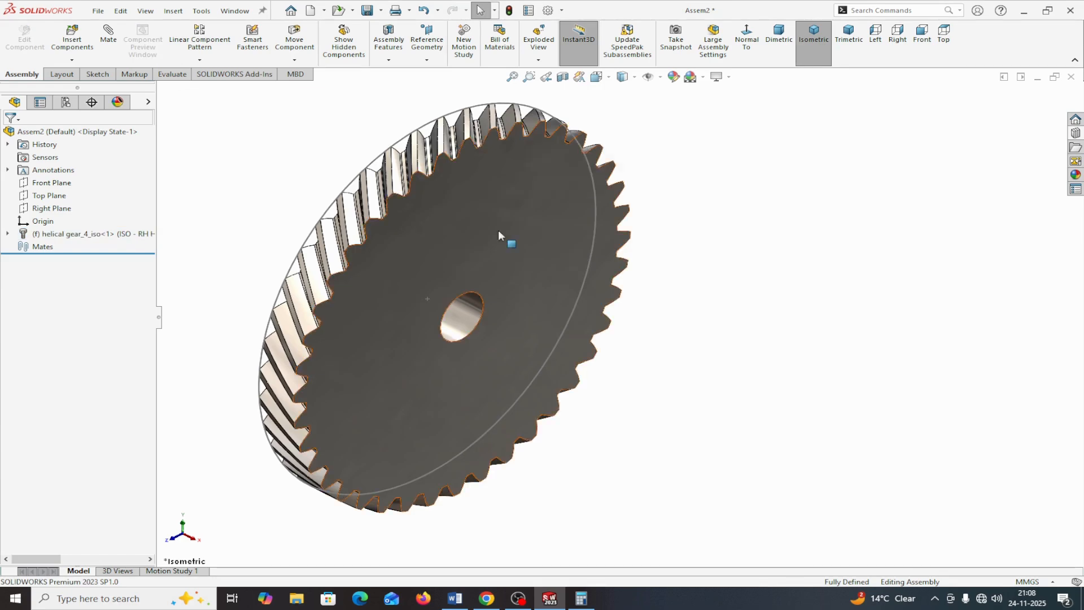
left_click_drag(407, 218, 523, 220)
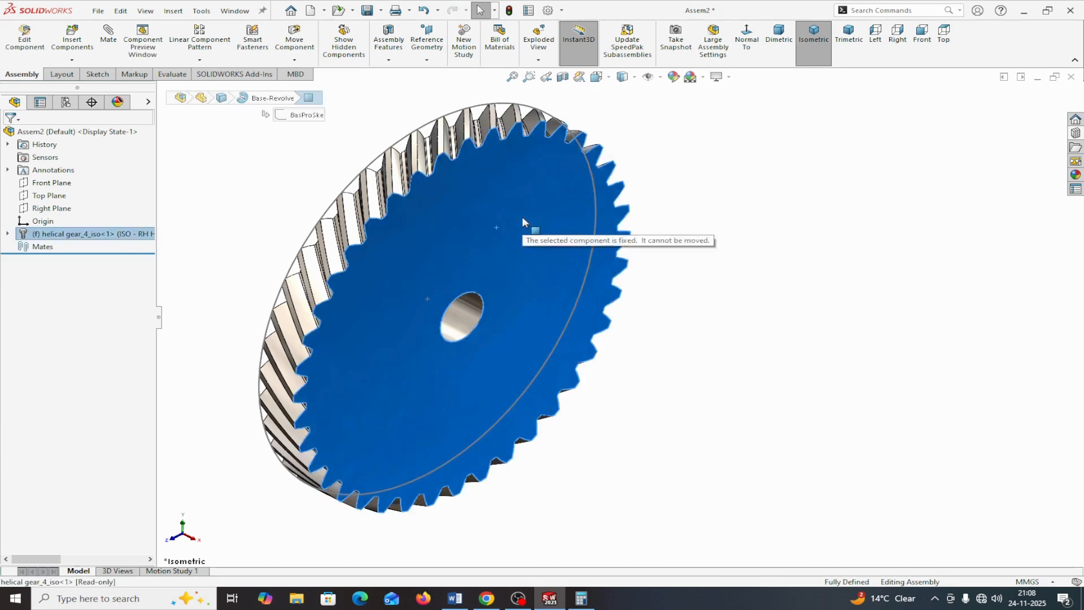
right_click(414, 232)
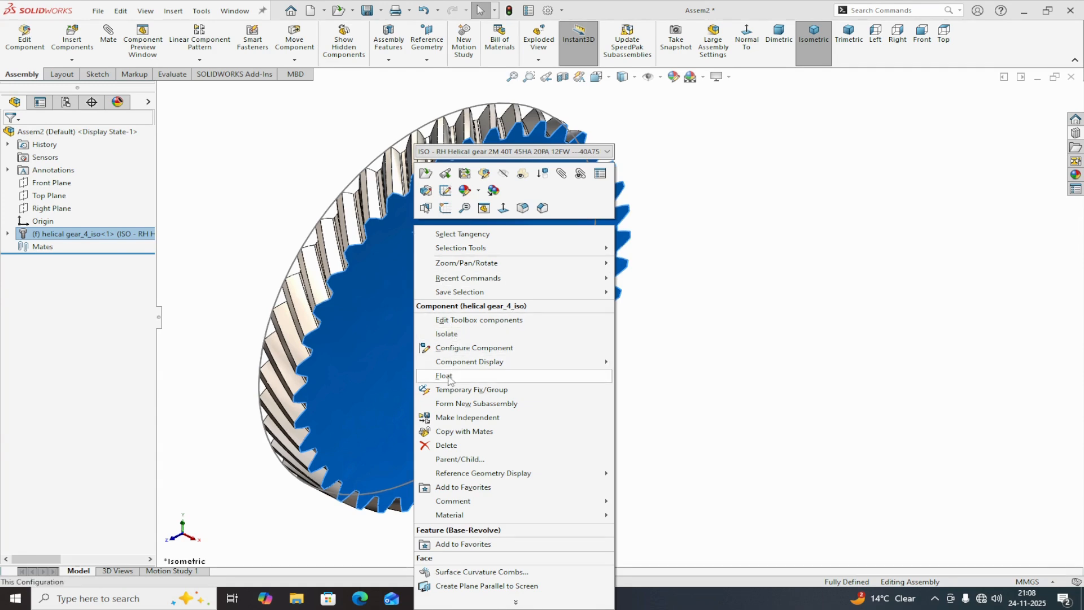
left_click(449, 376)
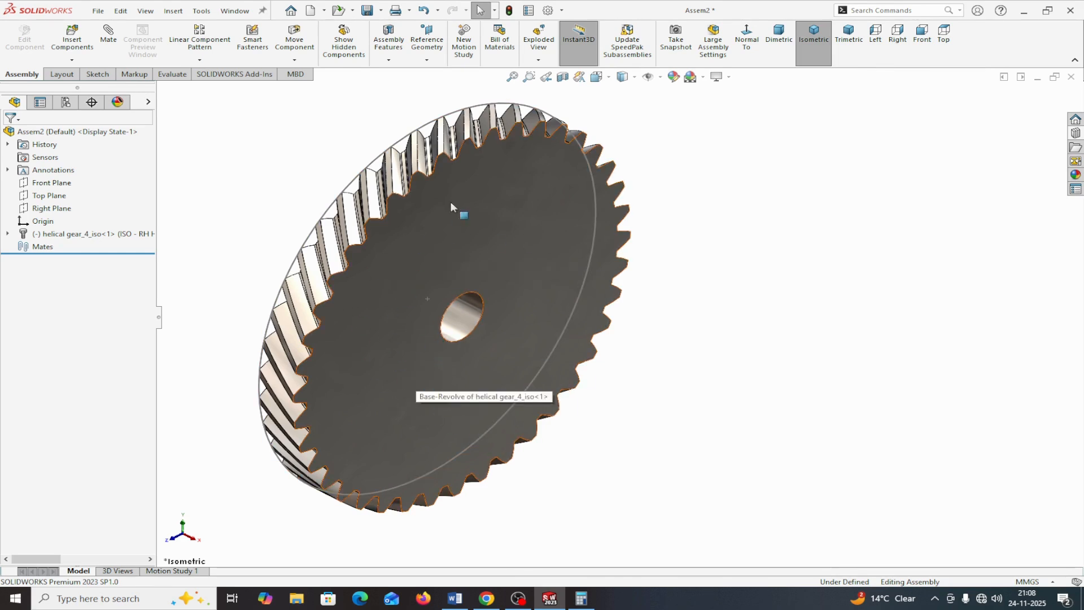
- Reopen the helical gear's Toolbox configuration, review its properties and accept them without edits
right_click(407, 234)
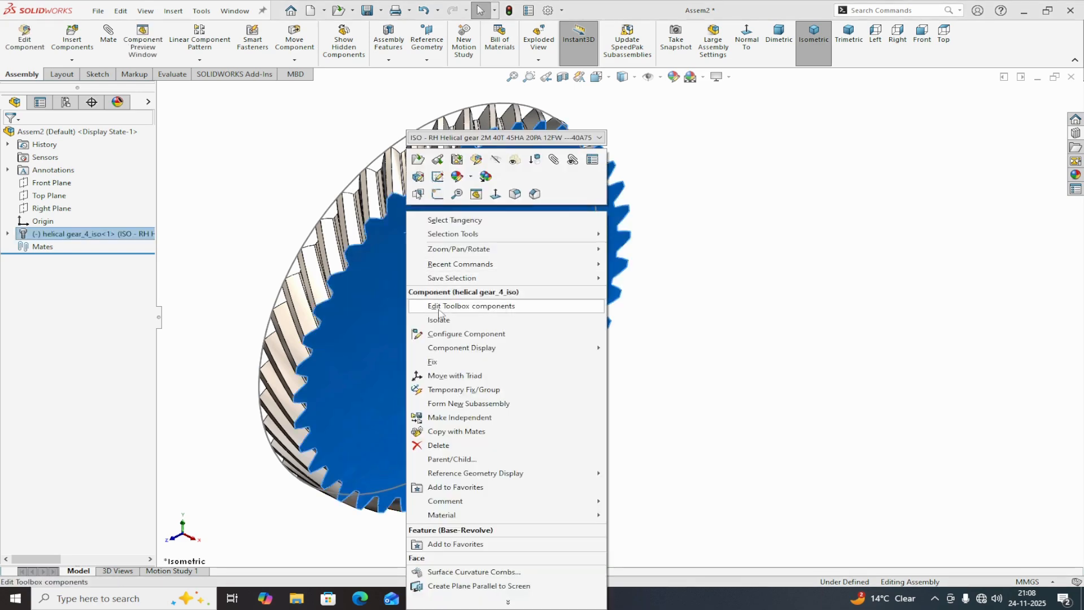
left_click(440, 307)
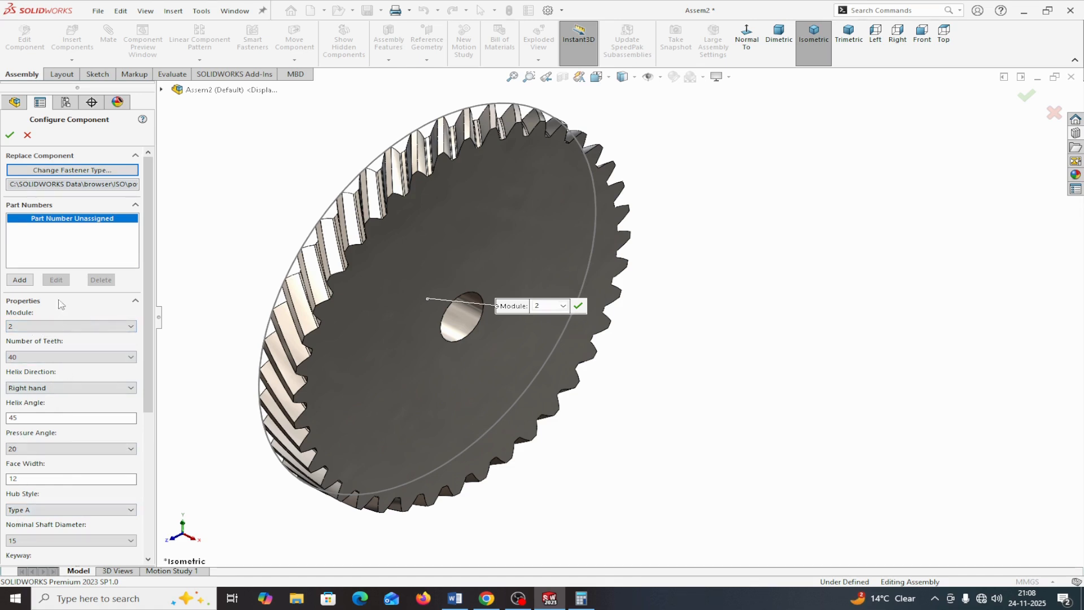
left_click(578, 306)
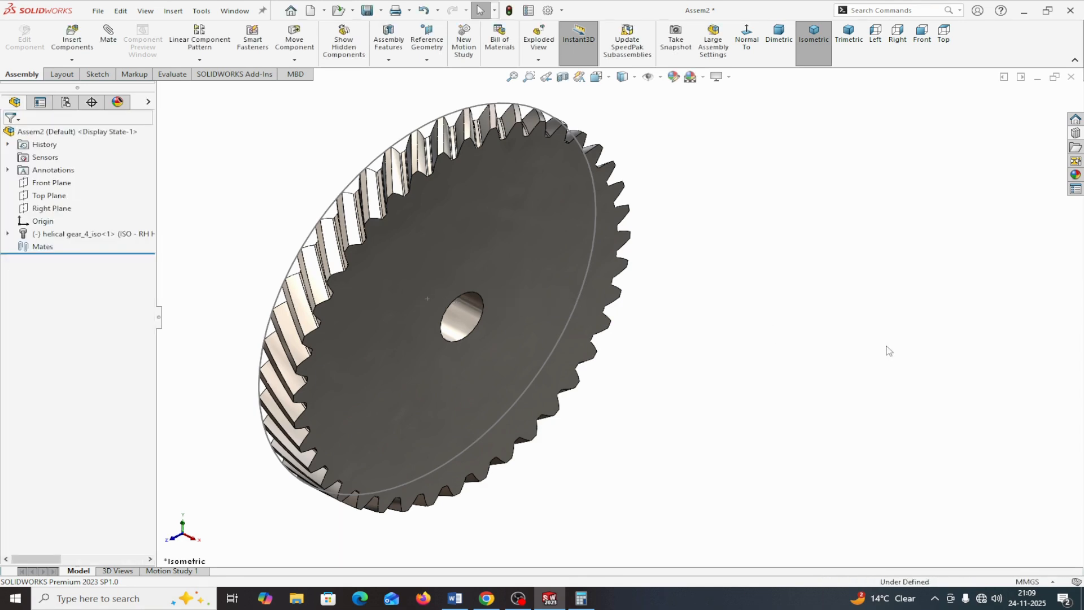
- Add a second Helical Gear beside the first from the Design Library and set its number of teeth to 30
scroll(888, 351, "up", 1)
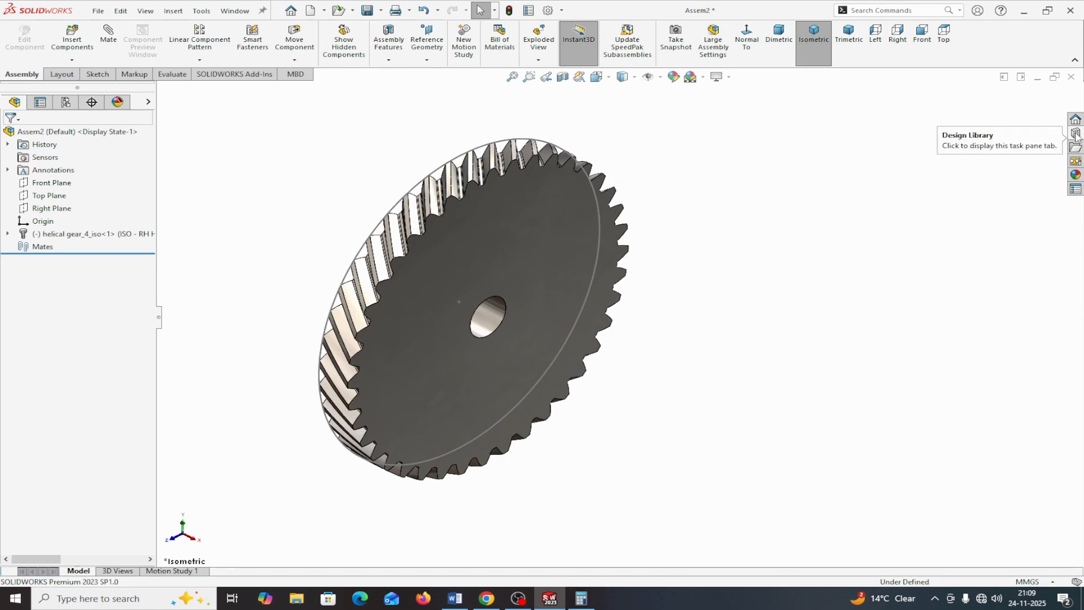
left_click(1076, 134)
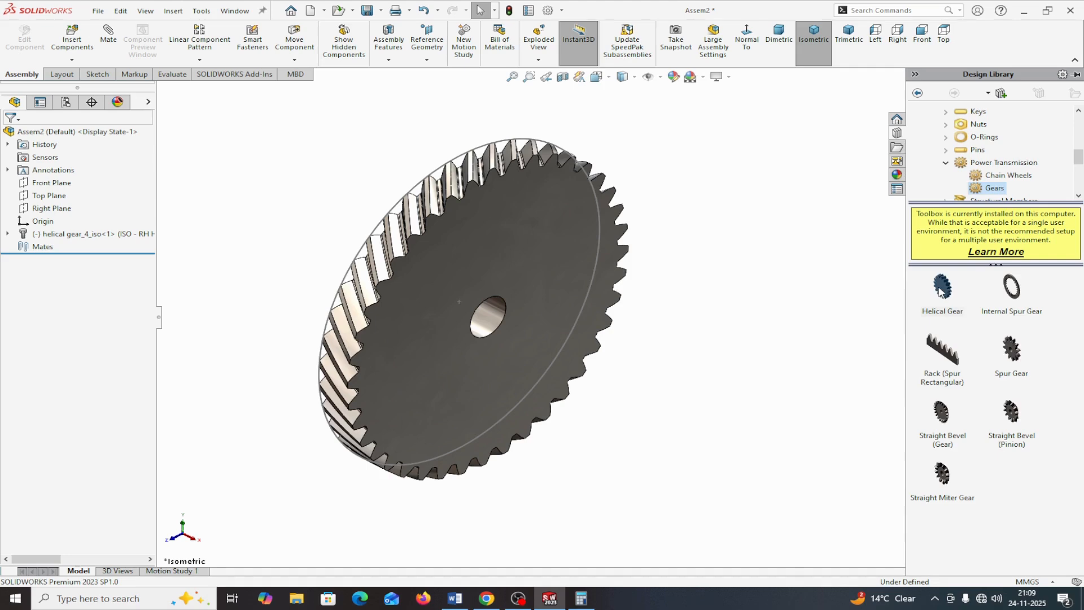
left_click_drag(941, 289, 842, 303)
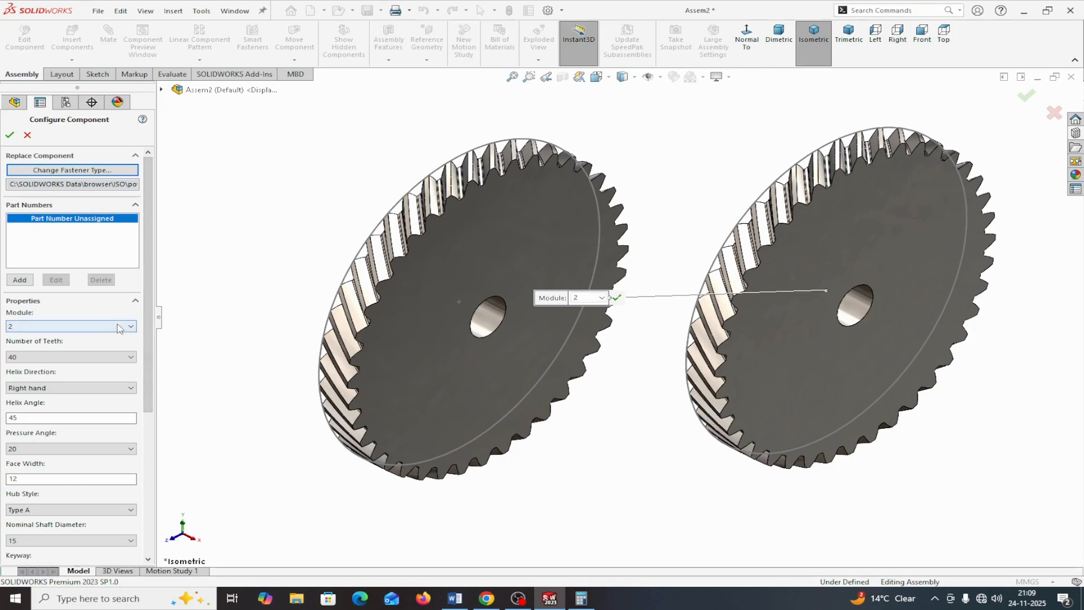
left_click(130, 358)
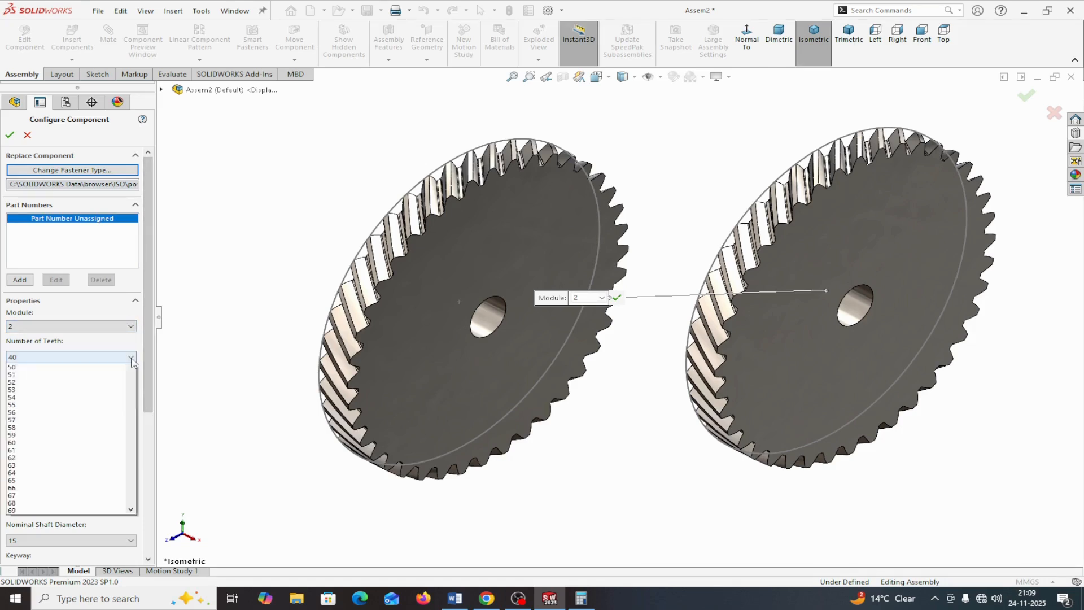
scroll(35, 429, "up", 2)
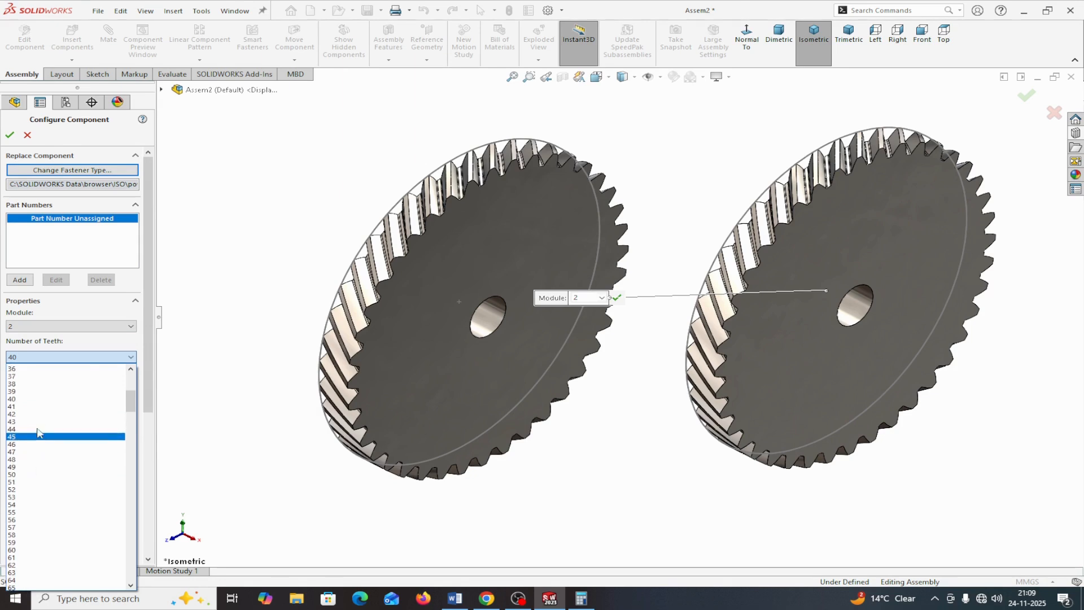
scroll(26, 392, "up", 2)
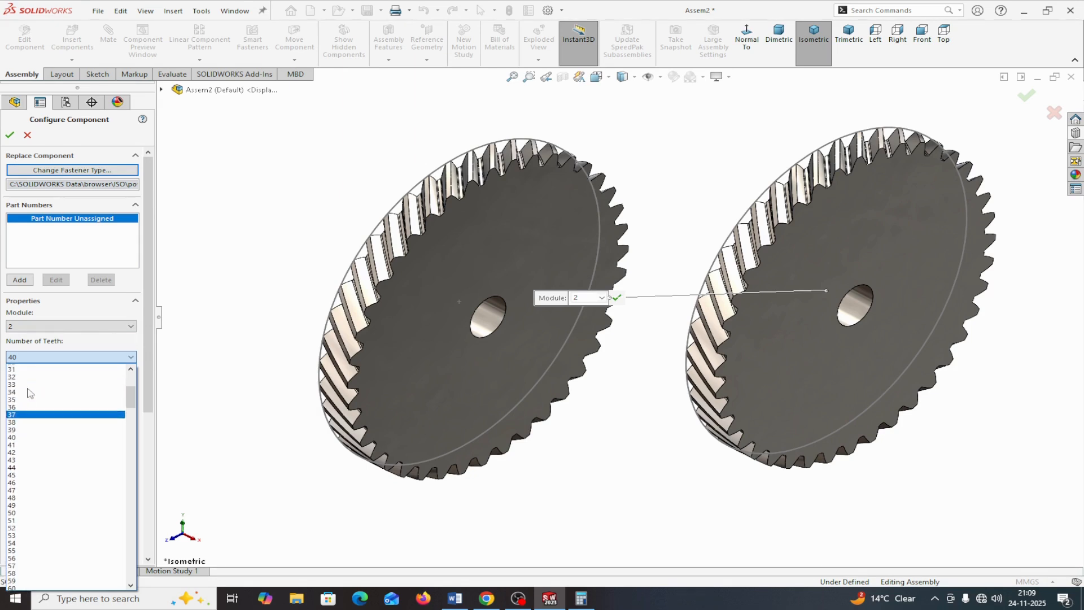
left_click(21, 384)
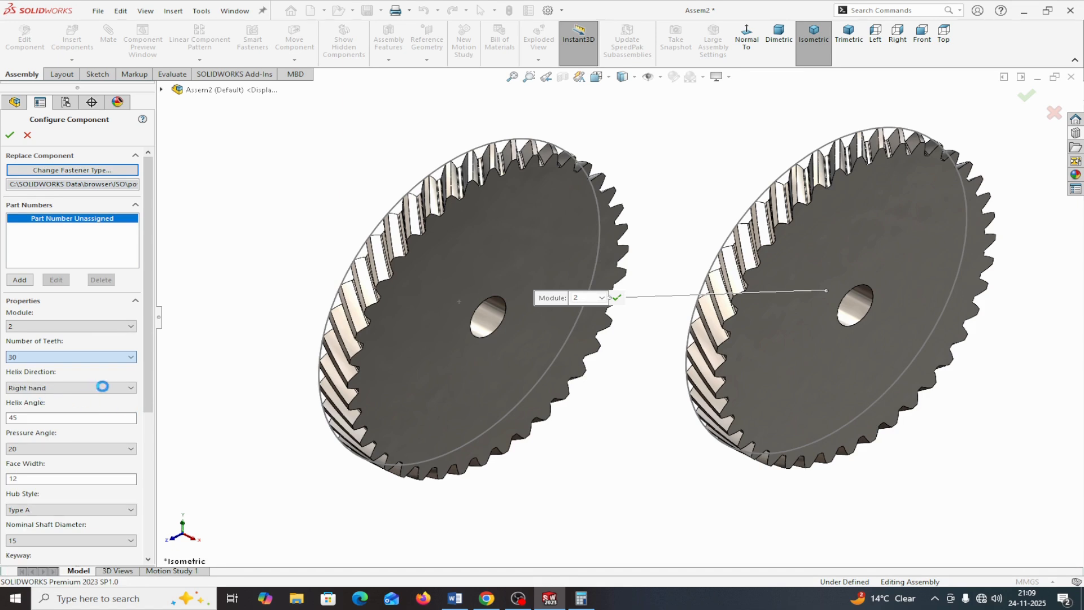
- Set the 30-tooth gear's helix direction to Left hand, accept its configuration and finish inserting without adding more copies
left_click(134, 391)
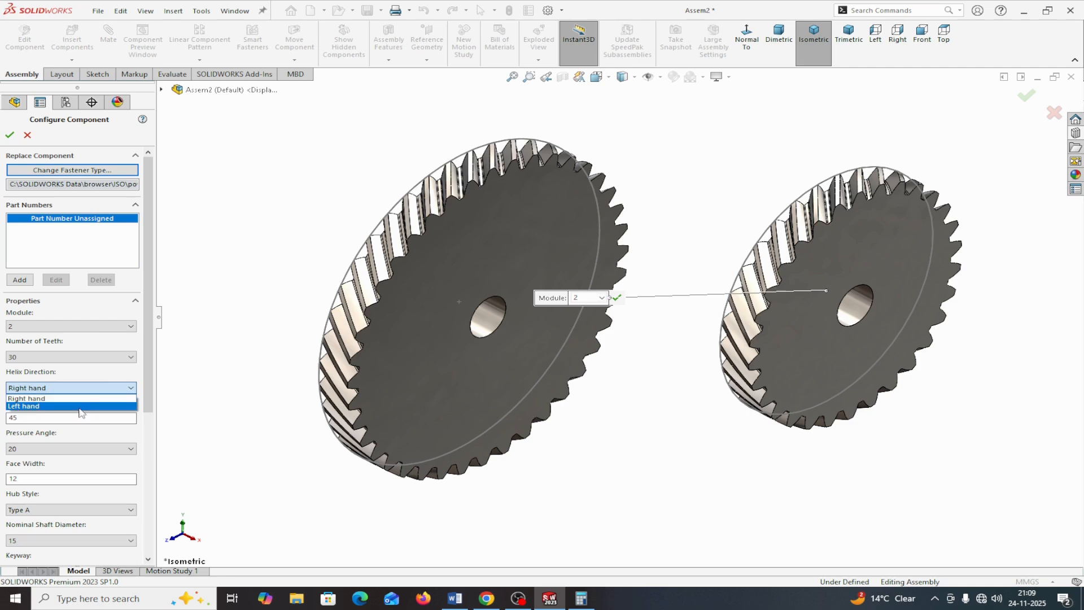
left_click(46, 408)
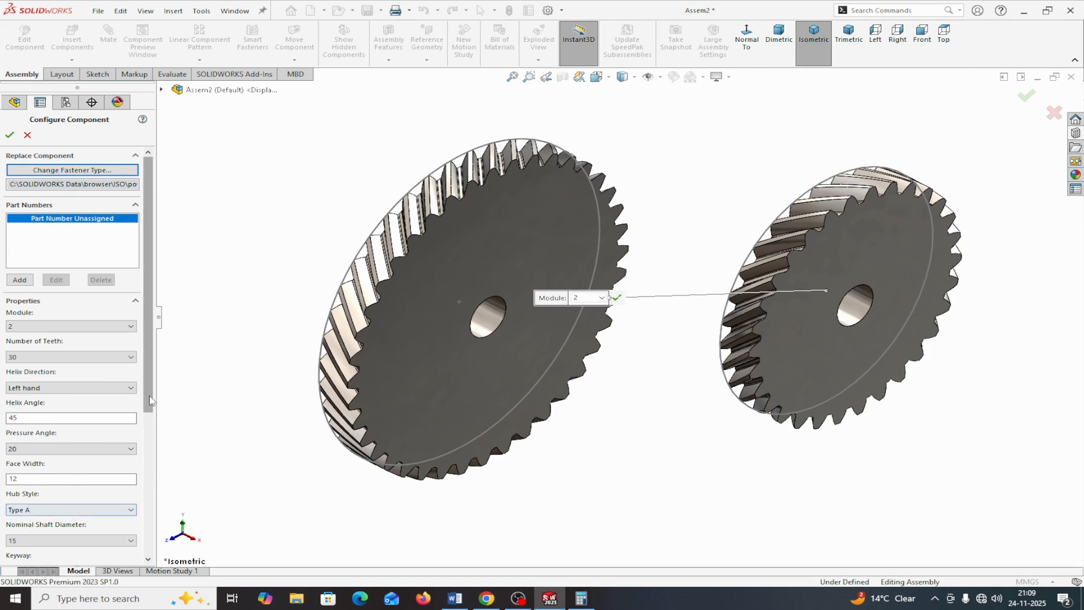
left_click_drag(145, 397, 146, 458)
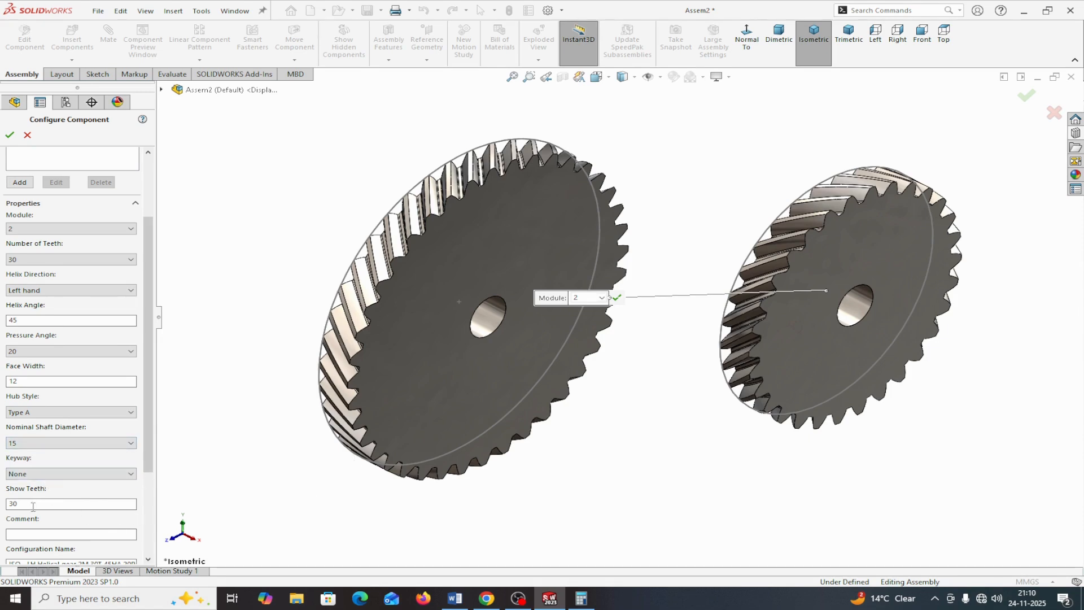
left_click(10, 134)
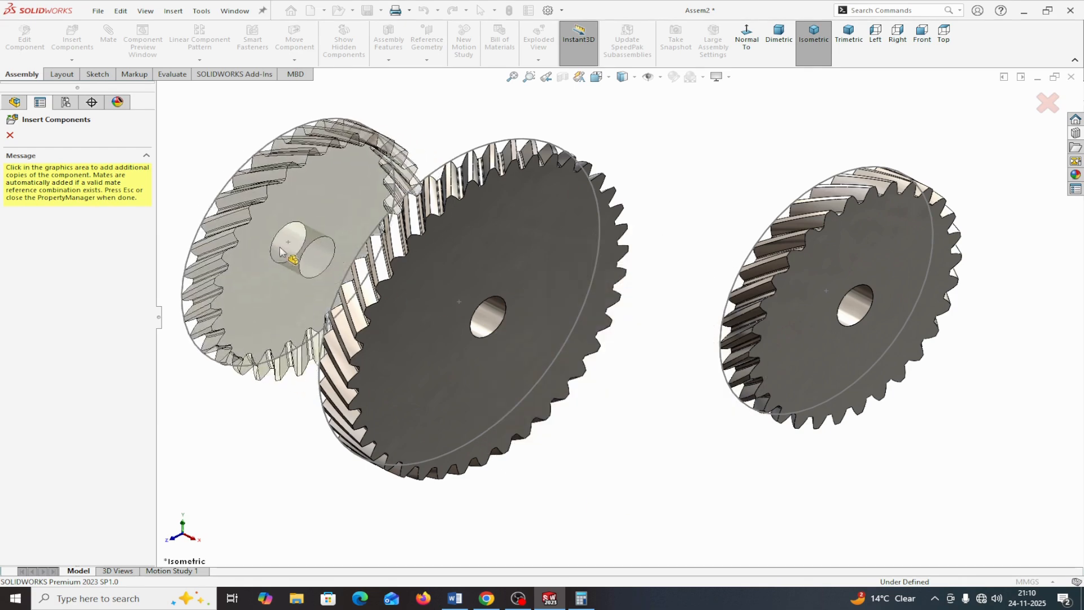
left_click(10, 135)
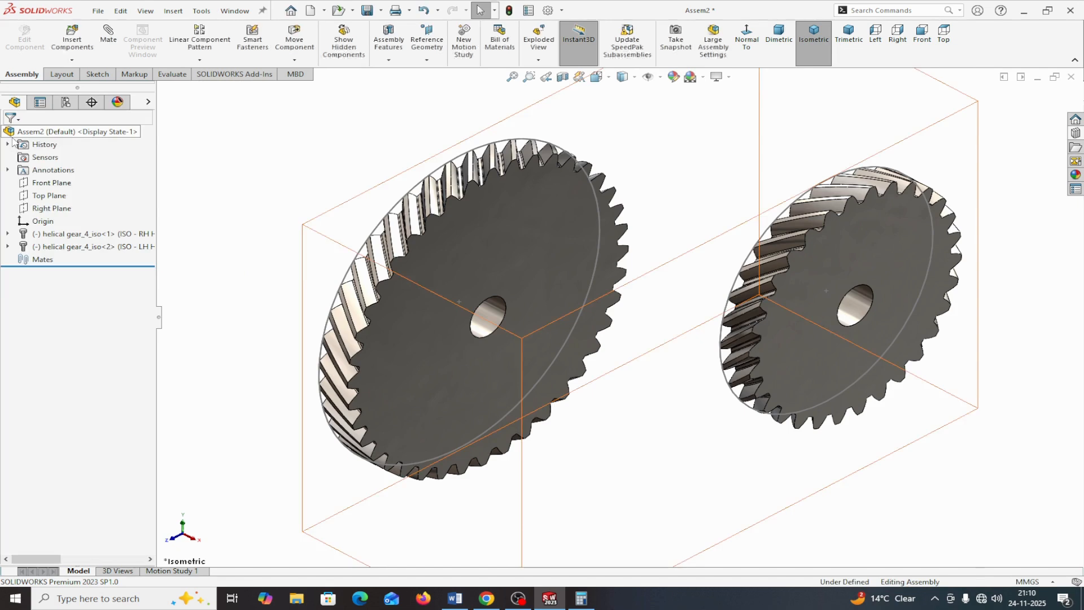
- Review the 40-tooth gear's Toolbox properties and accept them without edits
right_click(483, 240)
left_click(527, 308)
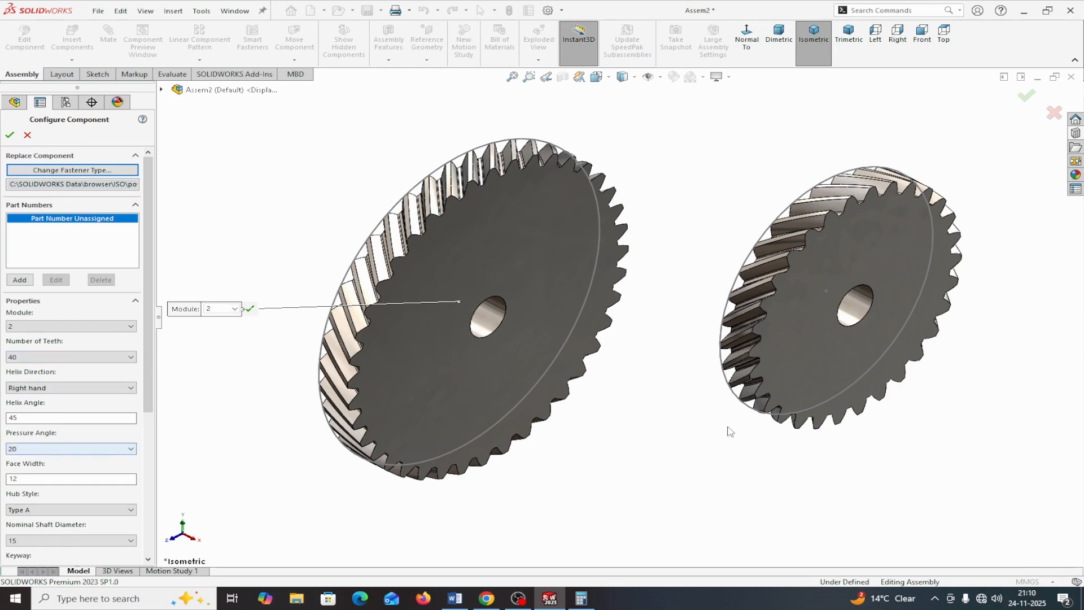
left_click(10, 136)
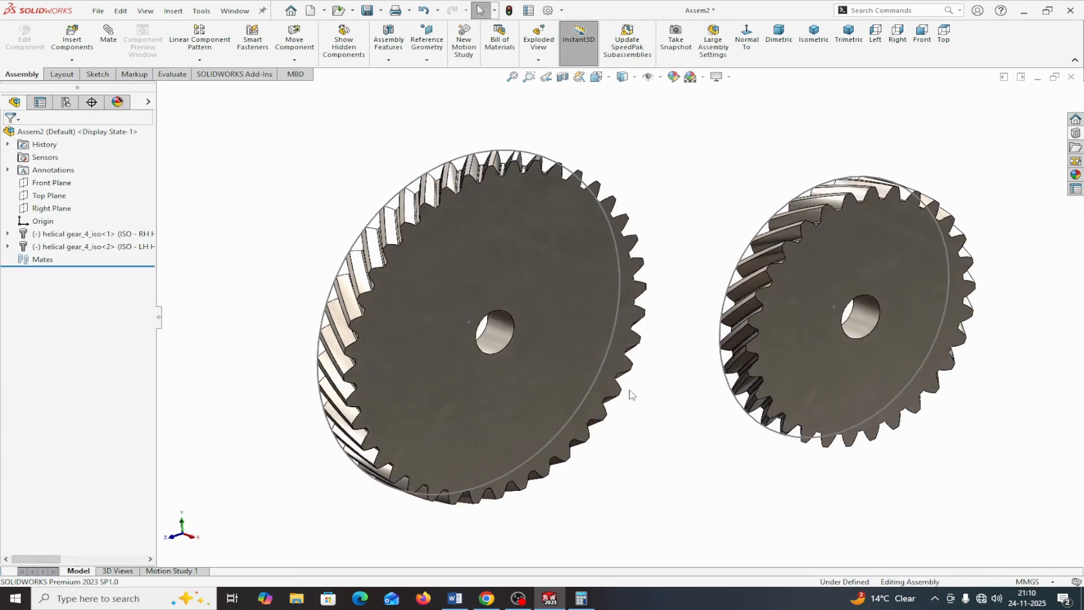
scroll(646, 418, "up", 3)
middle_click_drag(648, 413, 645, 435)
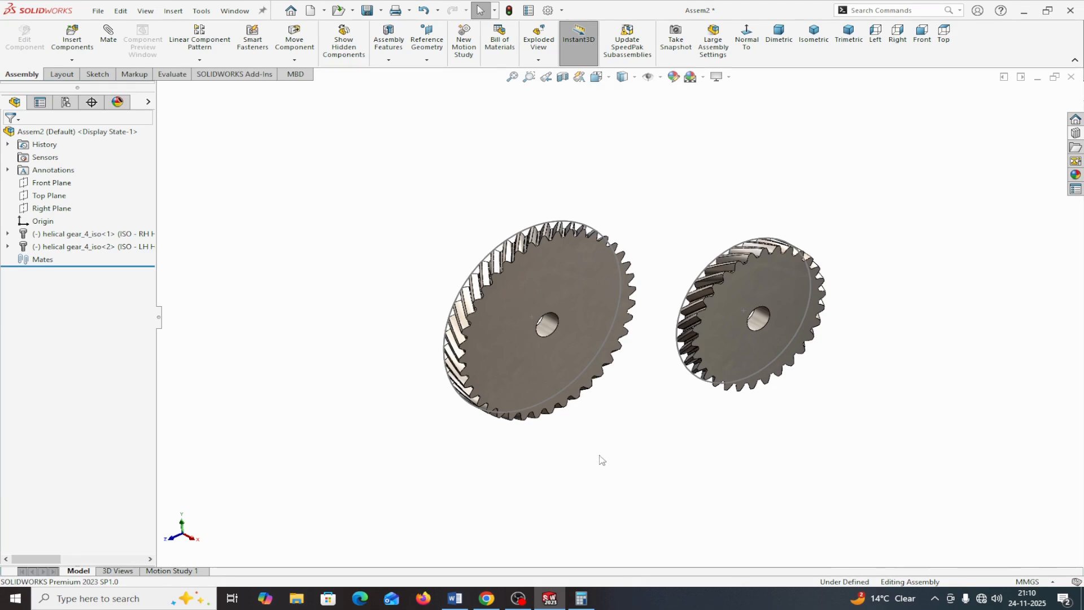
left_click(113, 35)
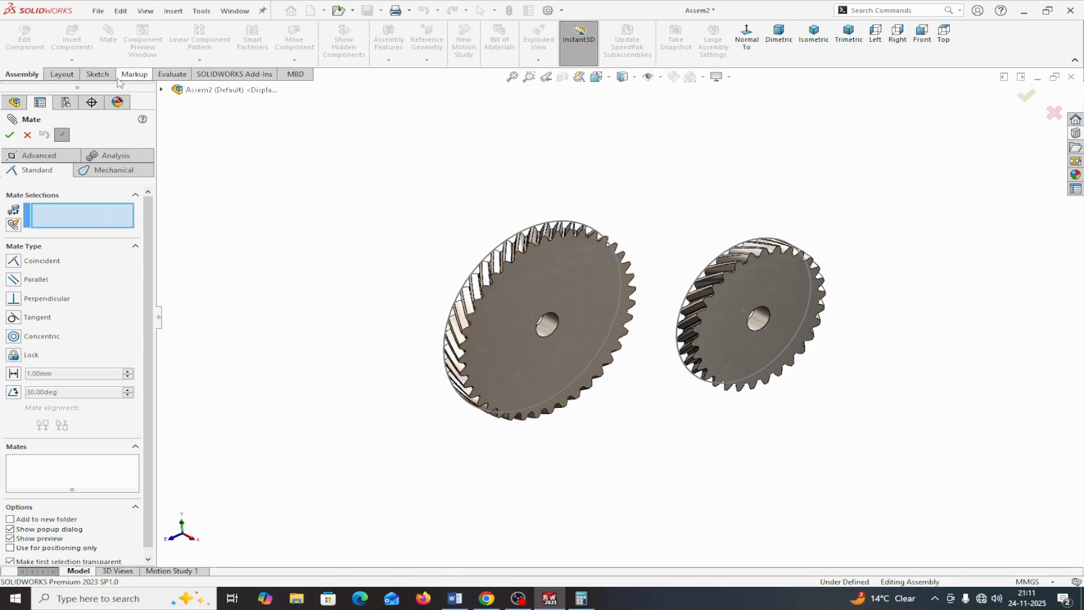
left_click(162, 89)
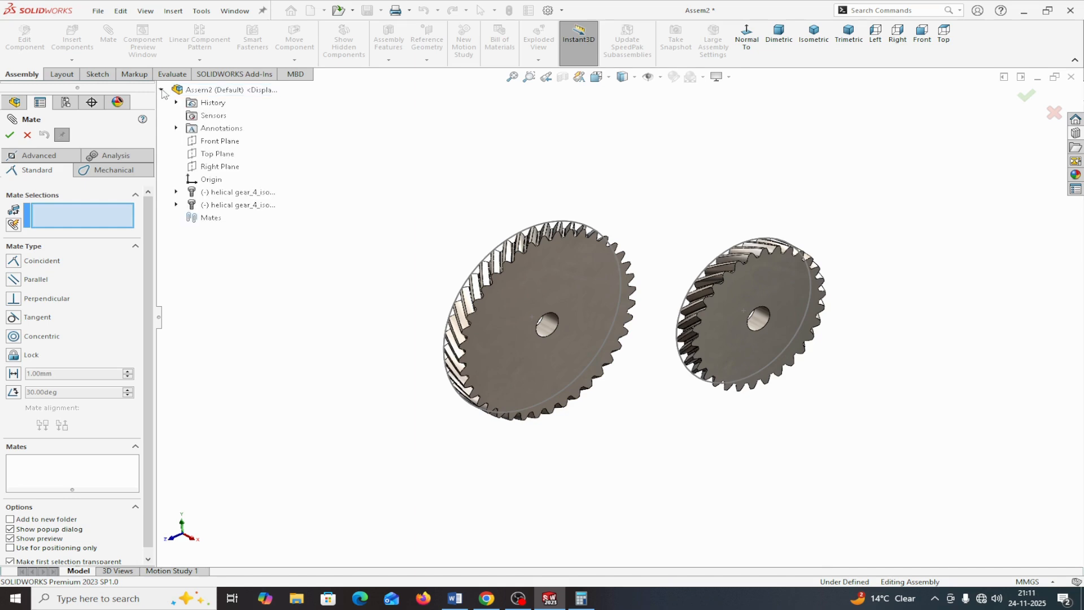
left_click(205, 181)
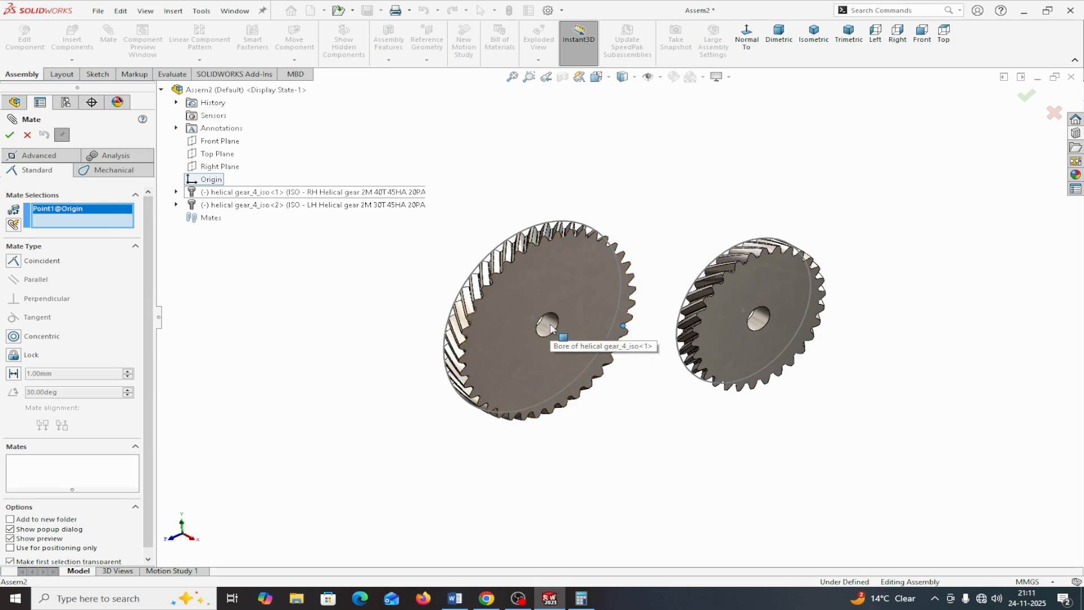
right_click(54, 212)
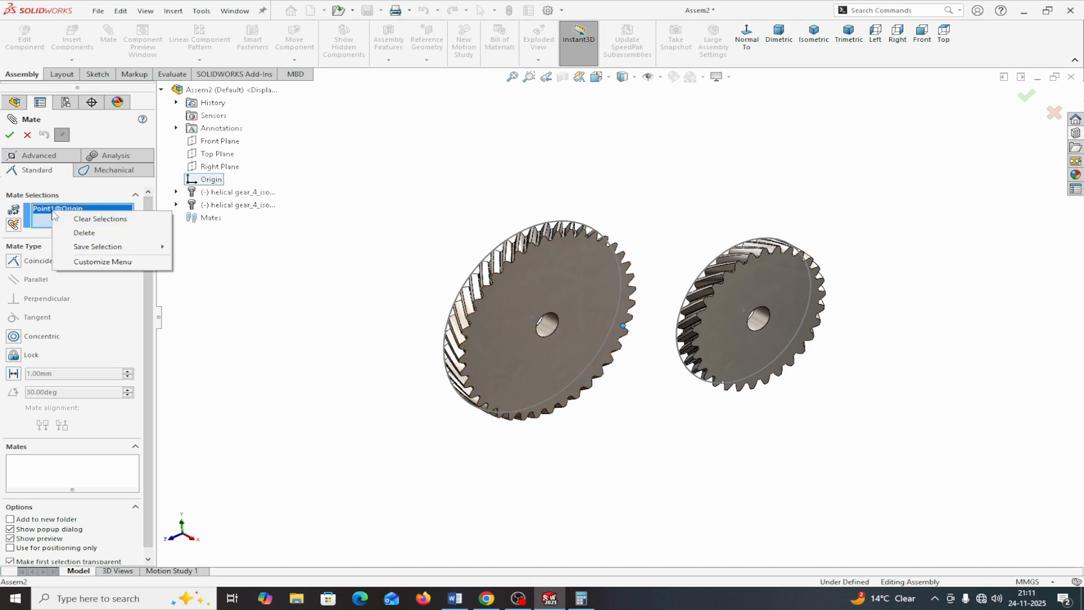
left_click(90, 220)
left_click(27, 135)
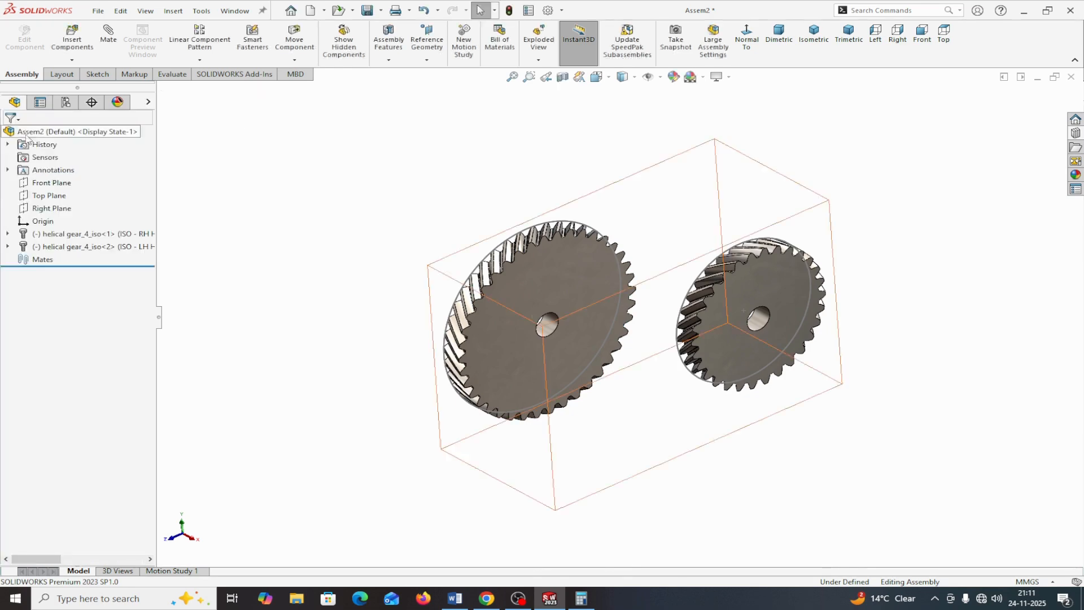
- Move the 40-tooth and 30-tooth gears farther apart from each other
right_click(509, 273)
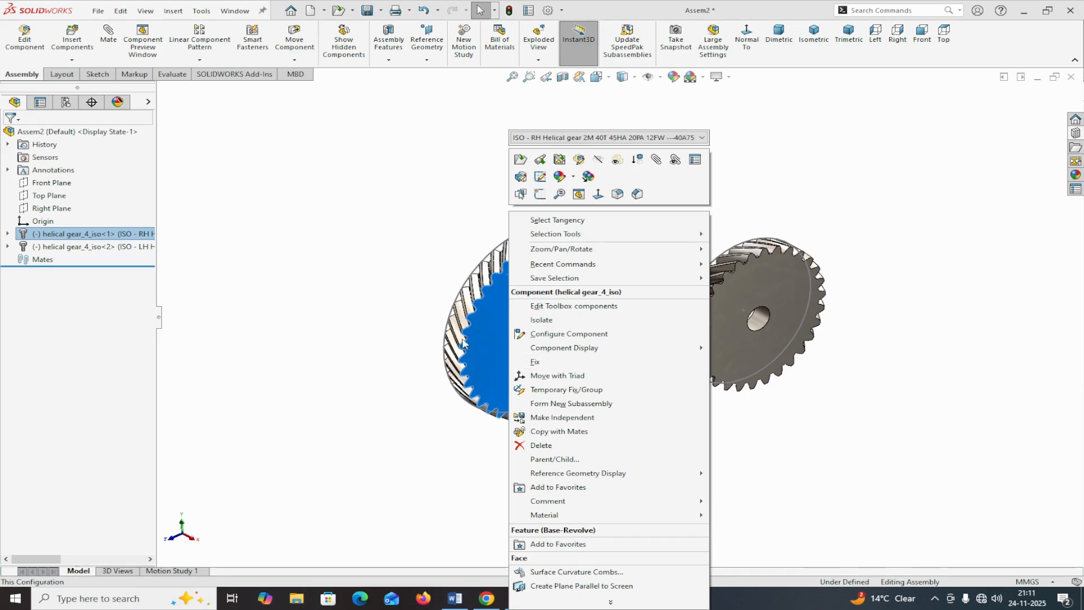
left_click(402, 301)
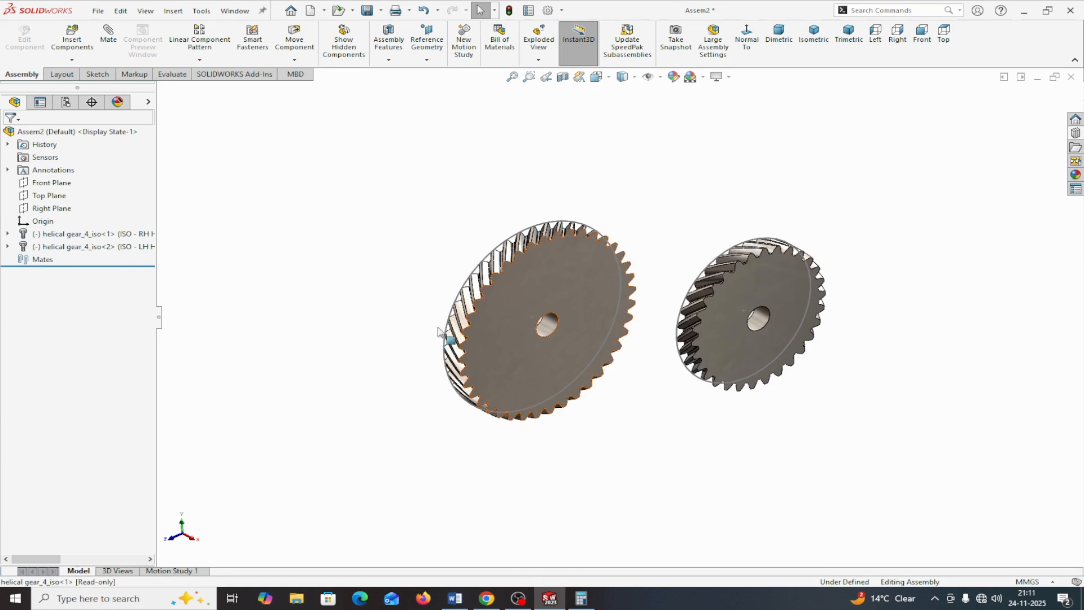
left_click_drag(482, 340, 335, 295)
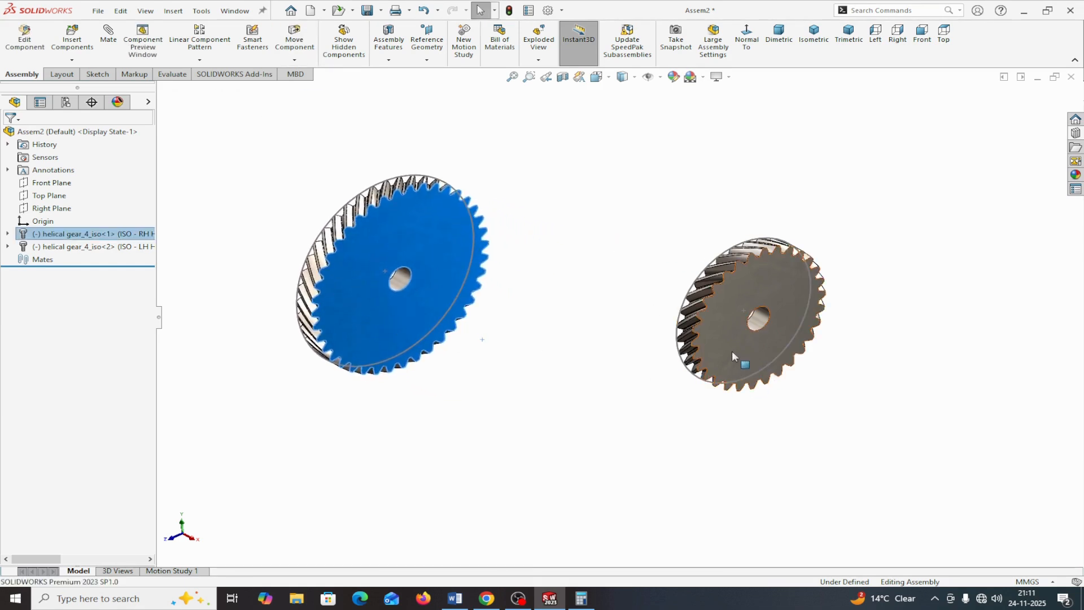
left_click_drag(767, 379, 830, 391)
- Add a concentric mate between the assembly origin and the bore of the 40-tooth gear
left_click(108, 34)
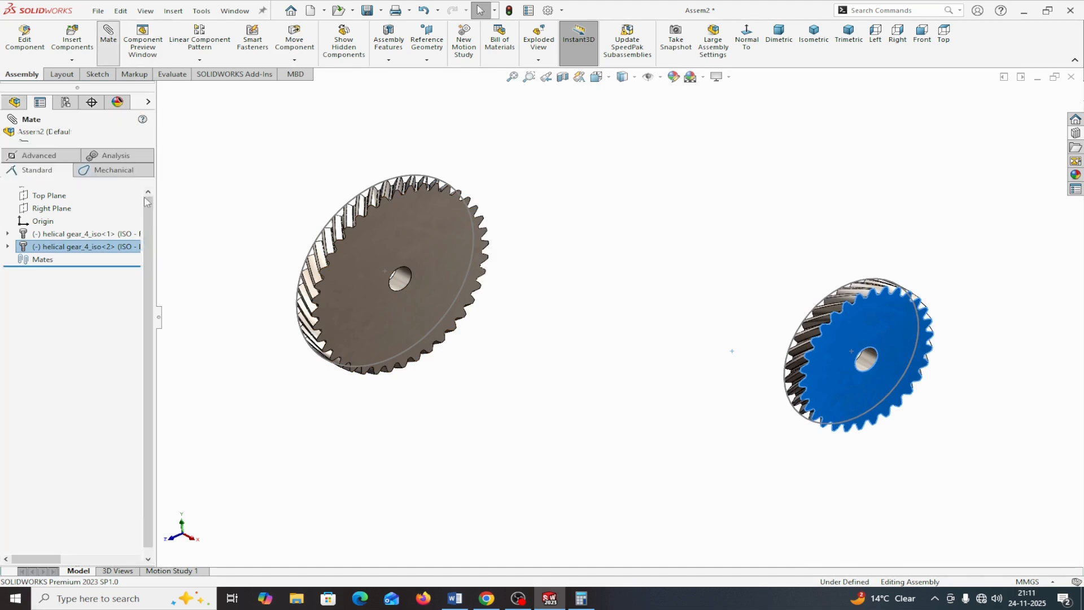
right_click(71, 215)
left_click(107, 223)
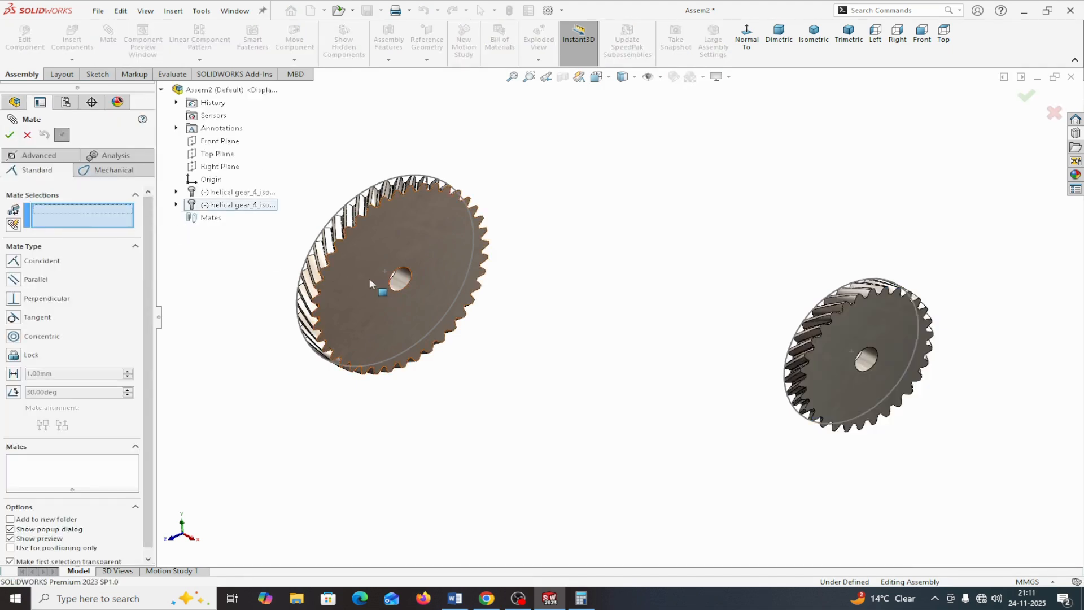
left_click(211, 179)
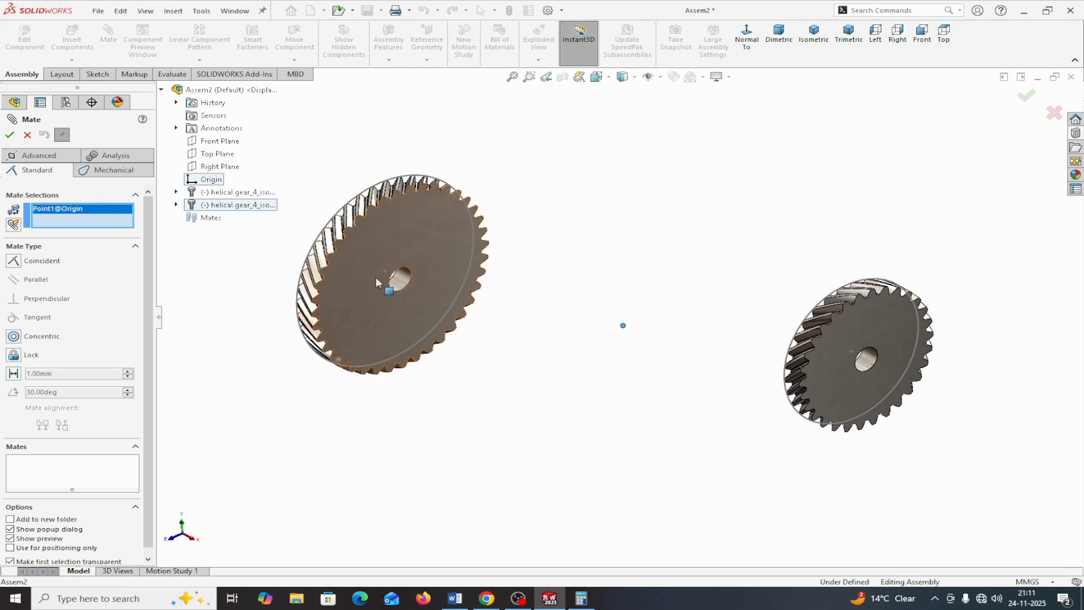
left_click(401, 284)
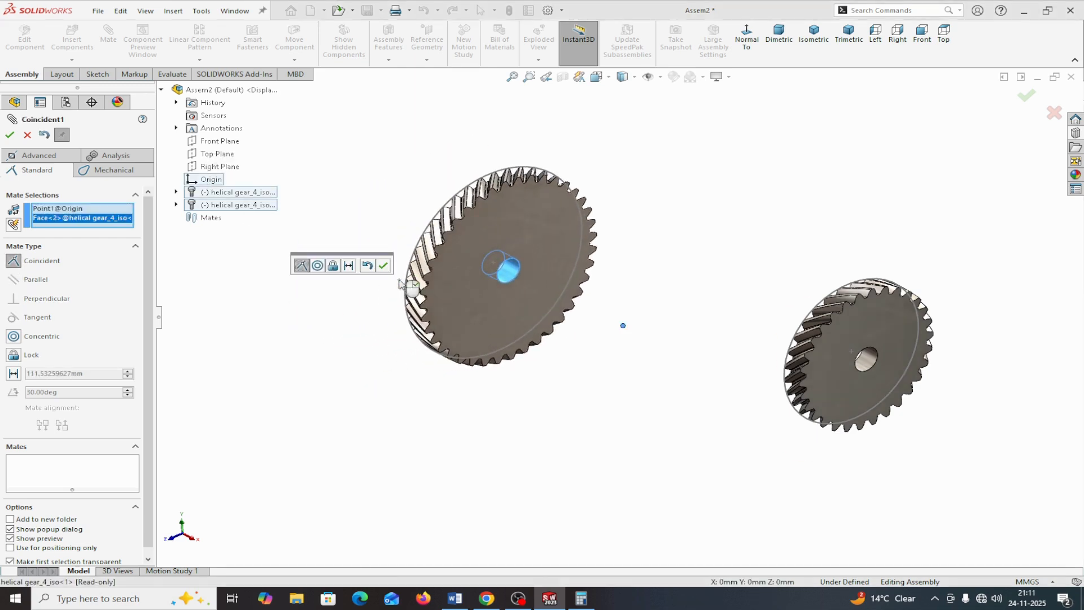
left_click(317, 266)
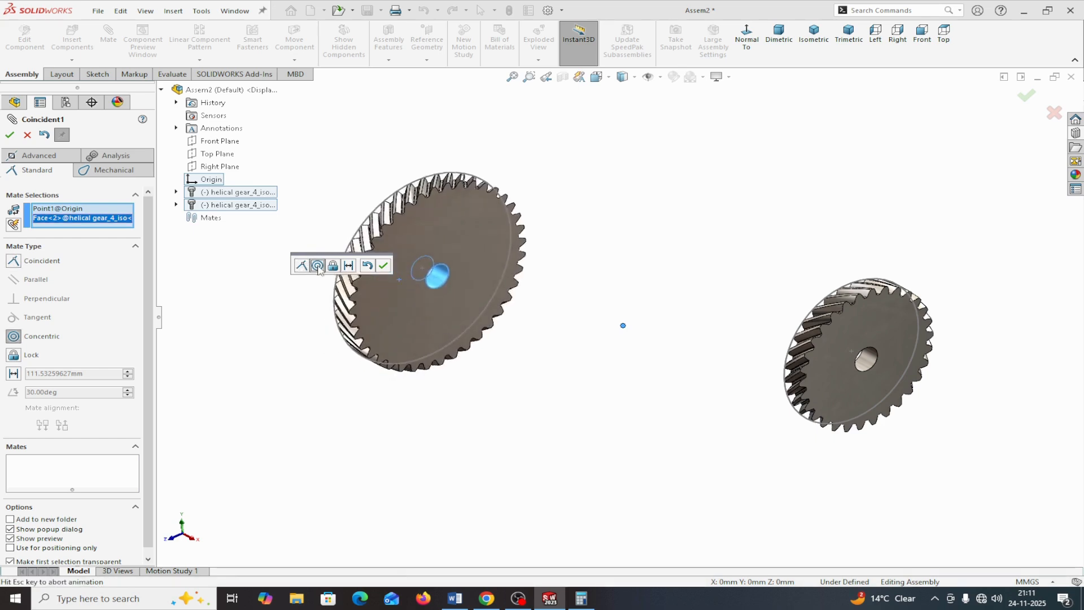
left_click(384, 266)
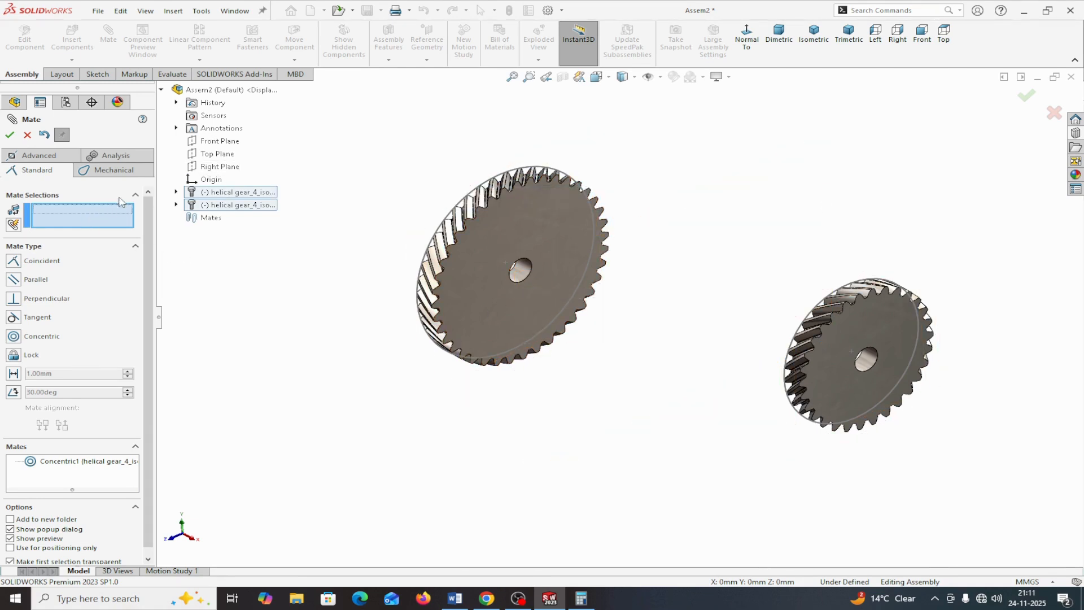
- Add a coincident mate between the assembly's Right Plane and the flat side face of the 40-tooth gear
left_click(207, 167)
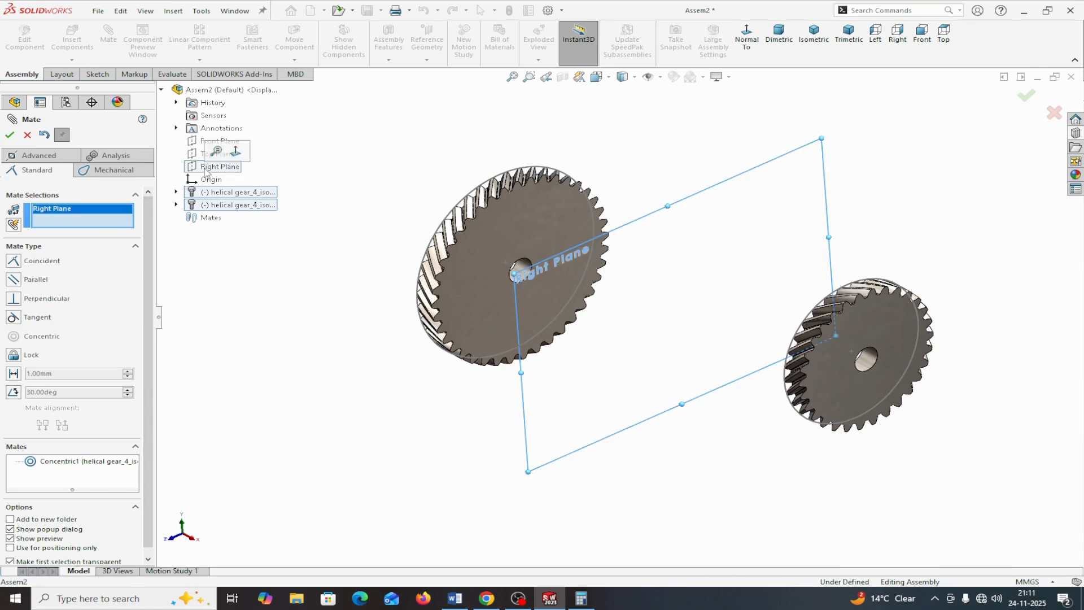
left_click(476, 256)
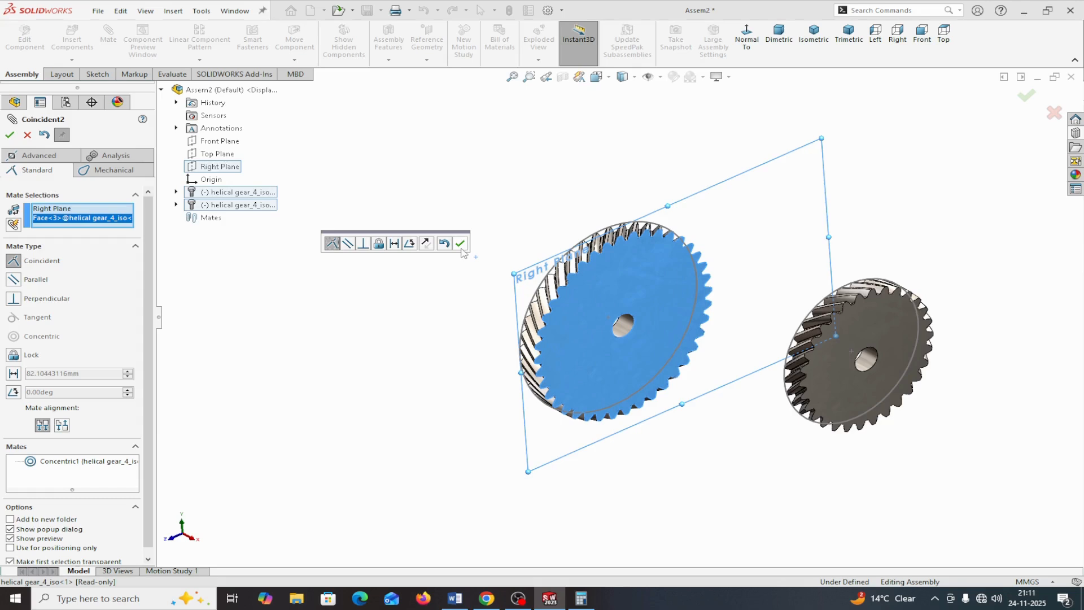
left_click(460, 244)
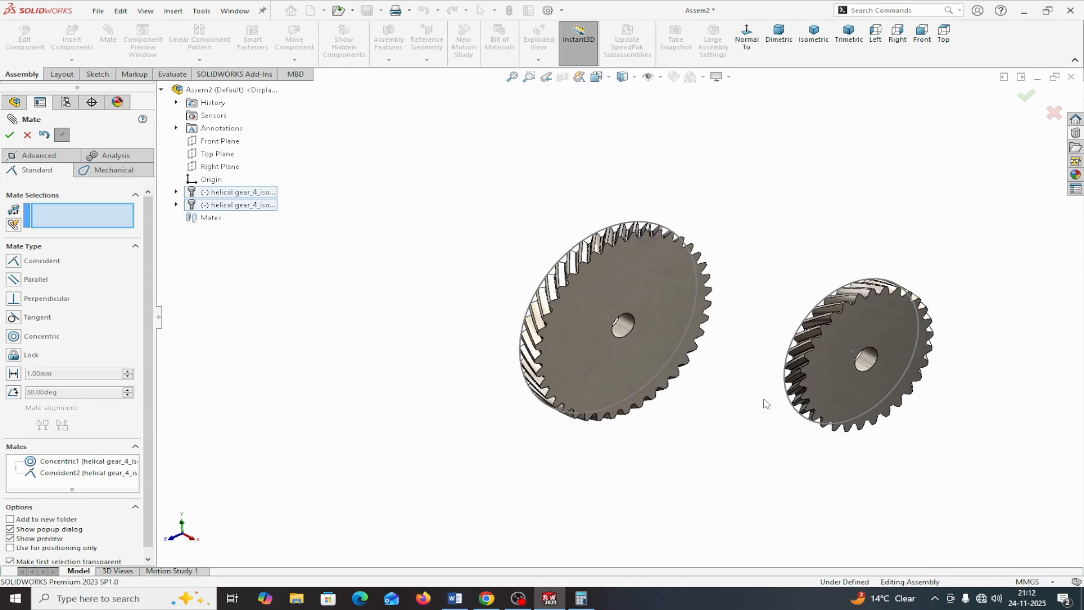
- Add a coincident mate between the flat side faces of both gears and move the 30-tooth gear clear of the larger one
middle_click_drag(765, 405, 747, 400)
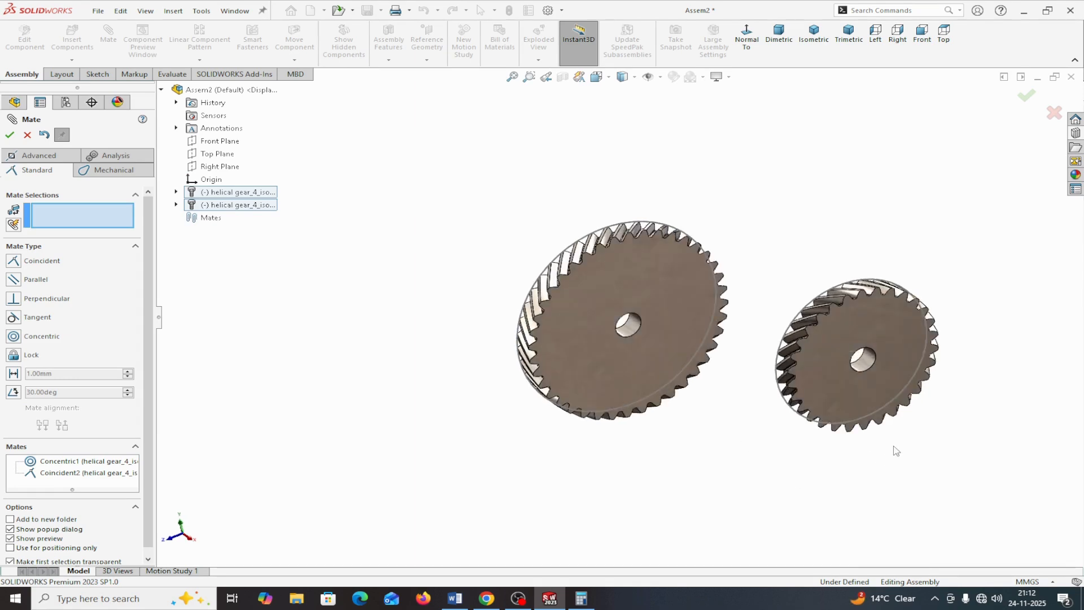
left_click(674, 291)
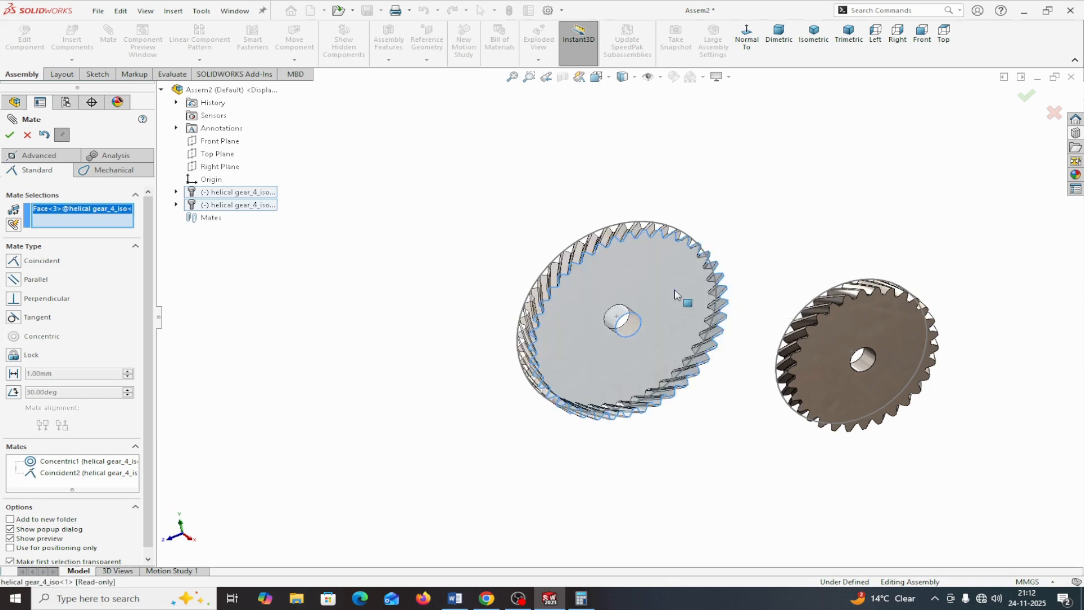
left_click(862, 328)
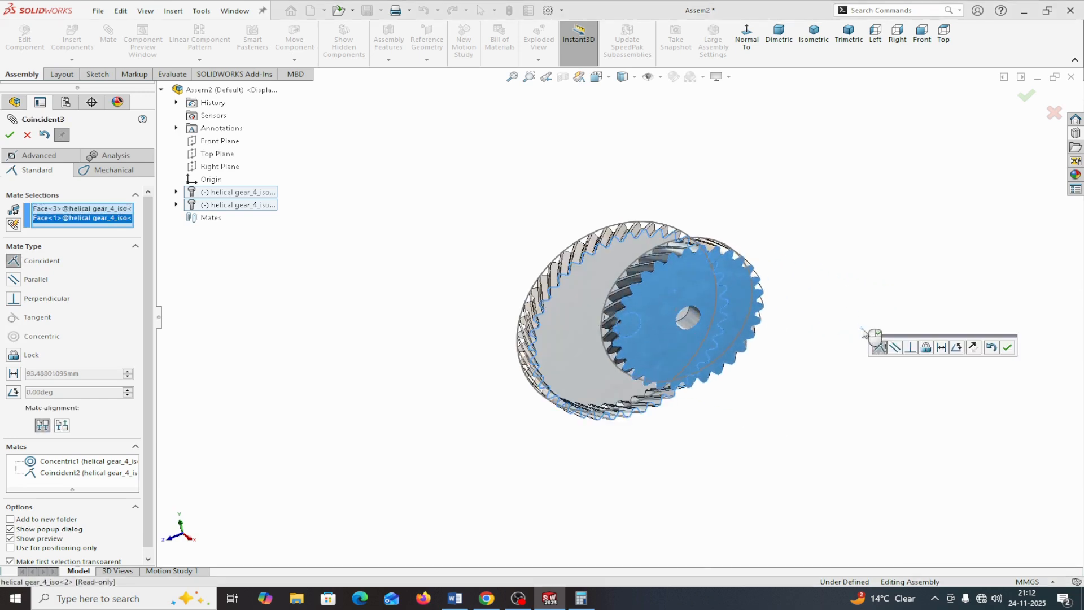
left_click(1008, 347)
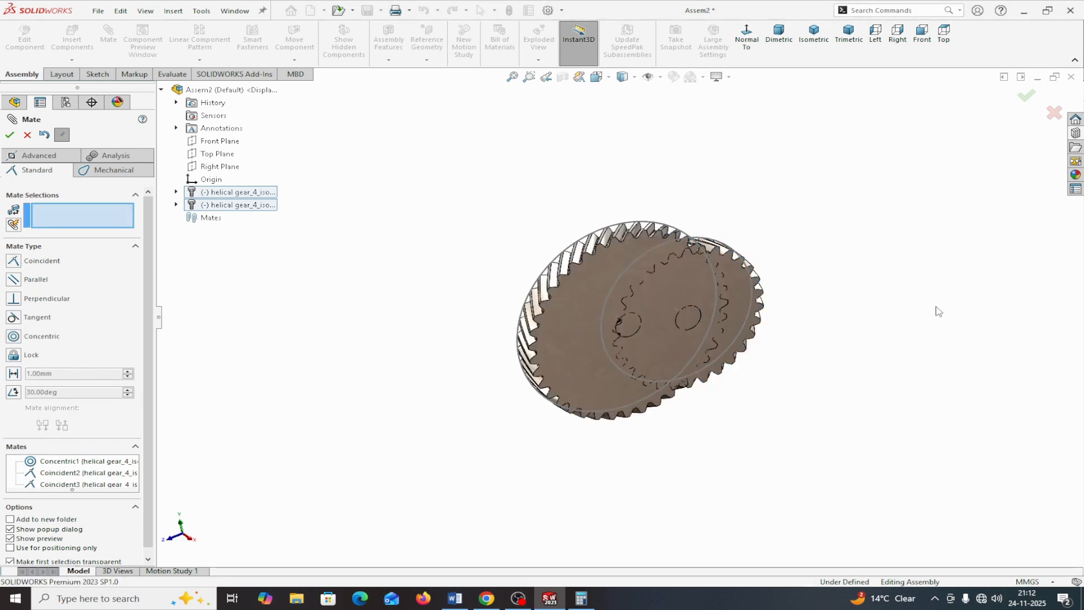
middle_click_drag(939, 311, 862, 307)
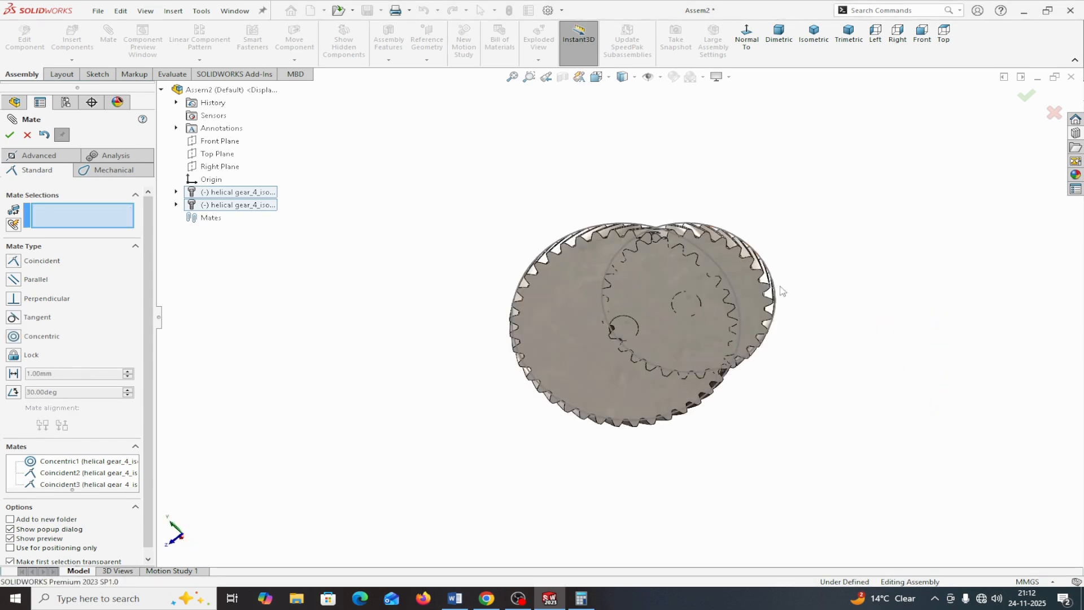
left_click_drag(751, 283, 924, 312)
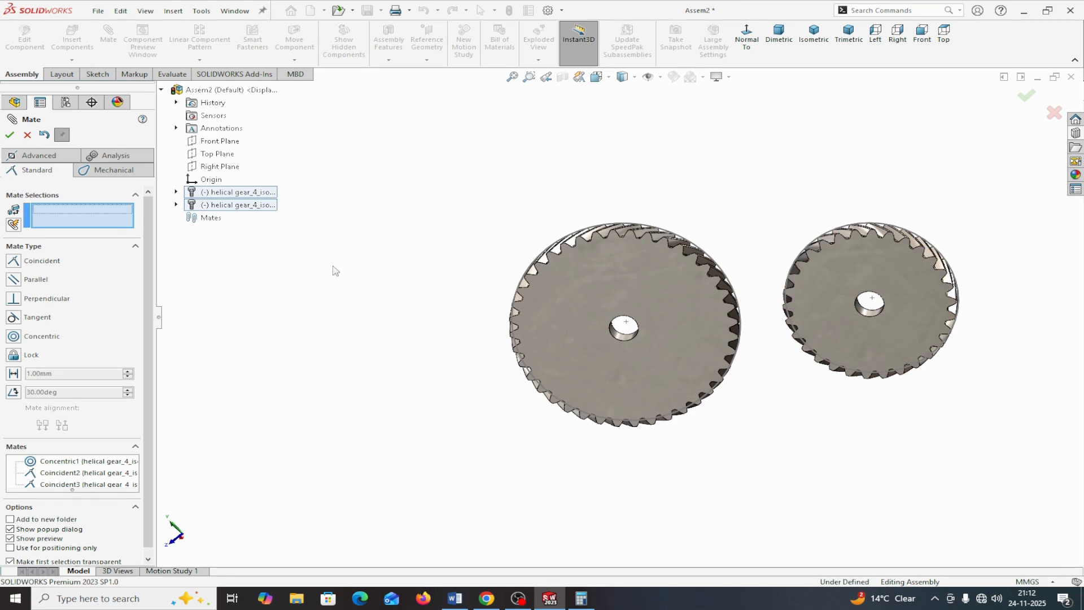
- Add a coincident mate between the assembly's Top Plane and the origin of the 30-tooth gear
left_click(208, 154)
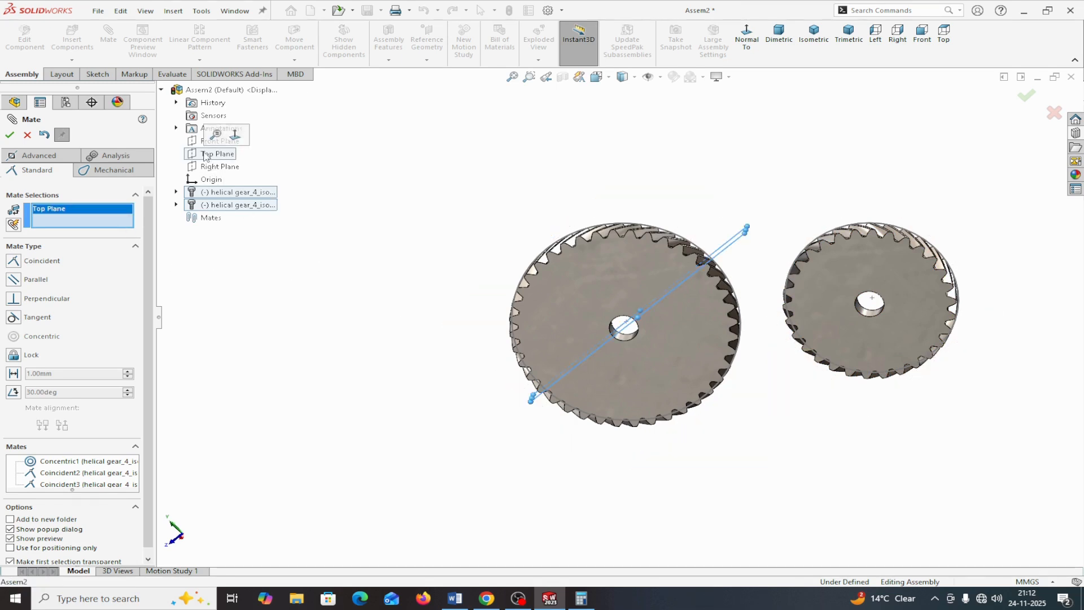
middle_click_drag(346, 244, 427, 263)
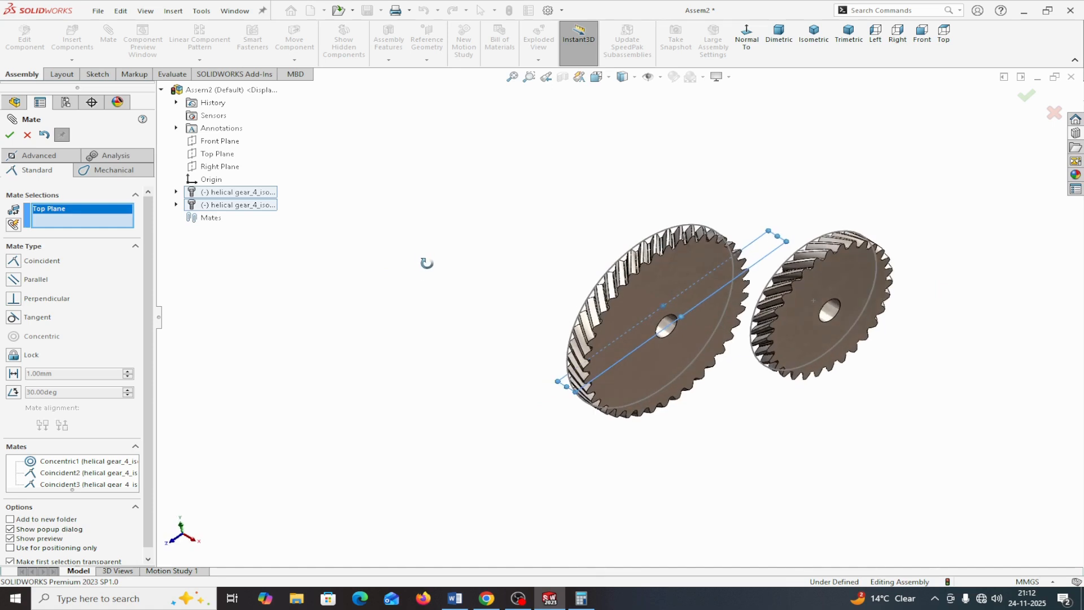
left_click(176, 205)
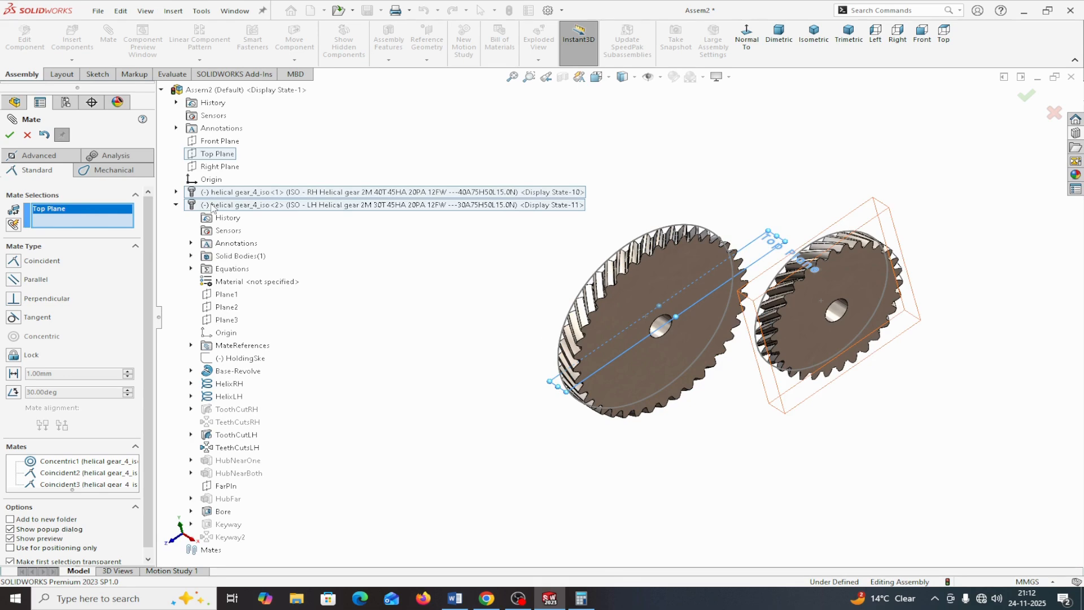
left_click(207, 335)
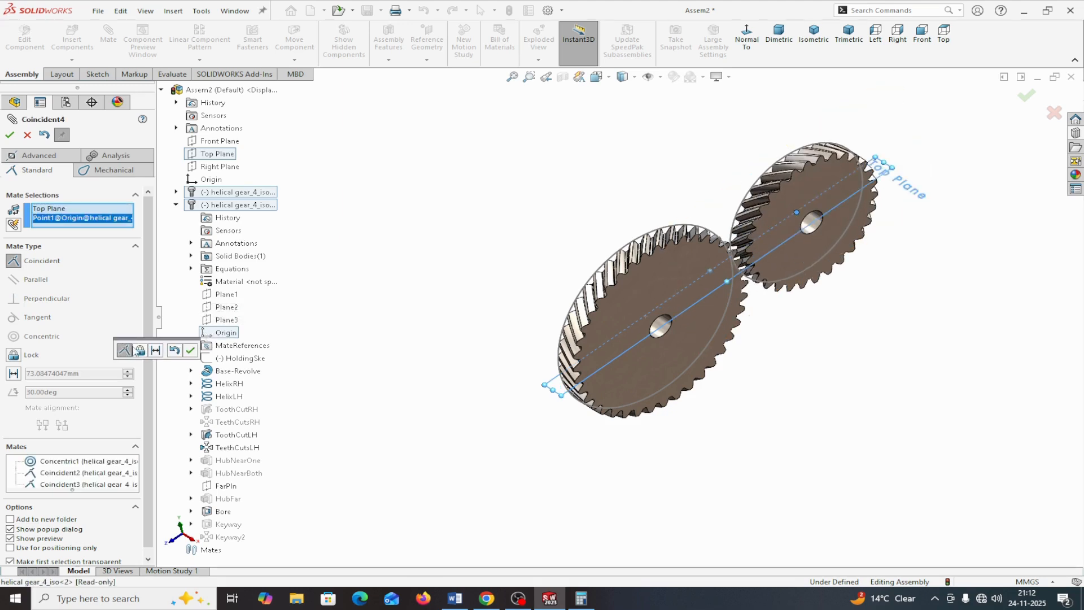
left_click_drag(135, 353, 348, 261)
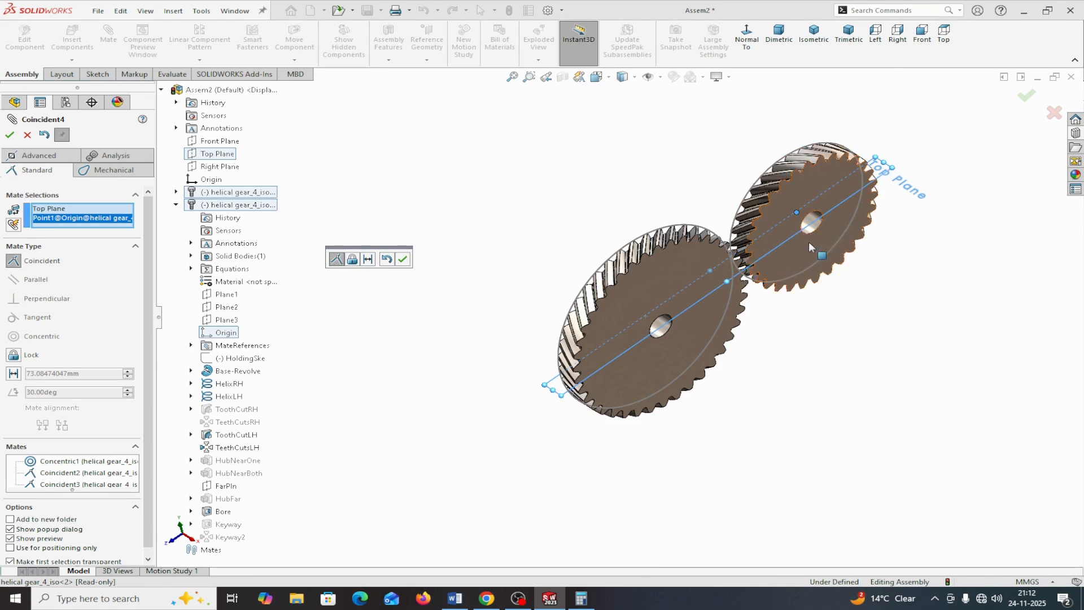
left_click(402, 259)
middle_click_drag(405, 261, 338, 208)
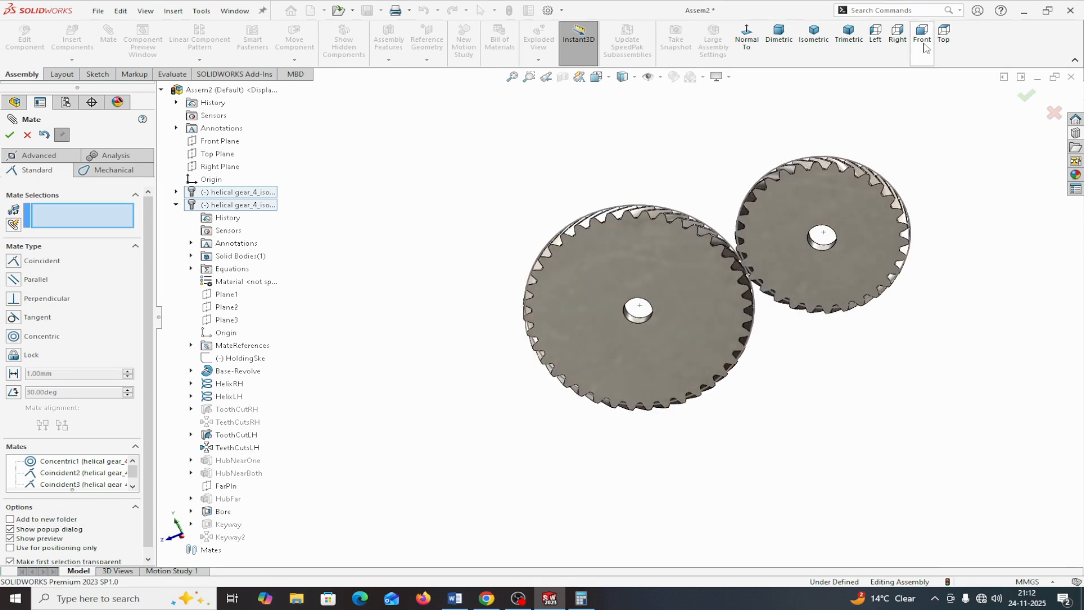
- Check the centre-distance calculation in the Word document and add a 99.20 mm distance mate between the bore centre points of both gears
left_click(899, 45)
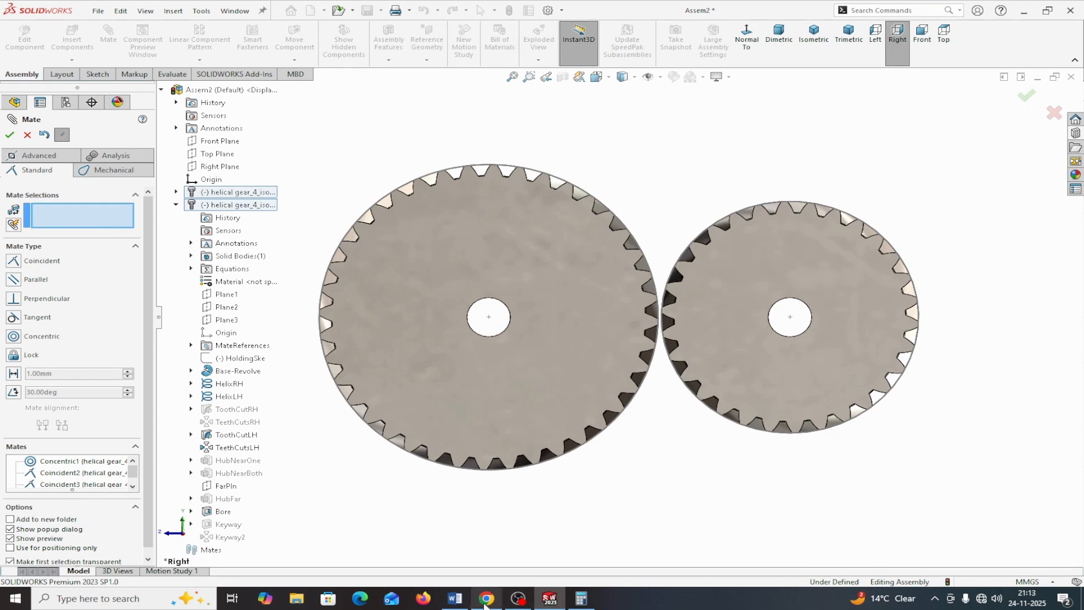
left_click(456, 600)
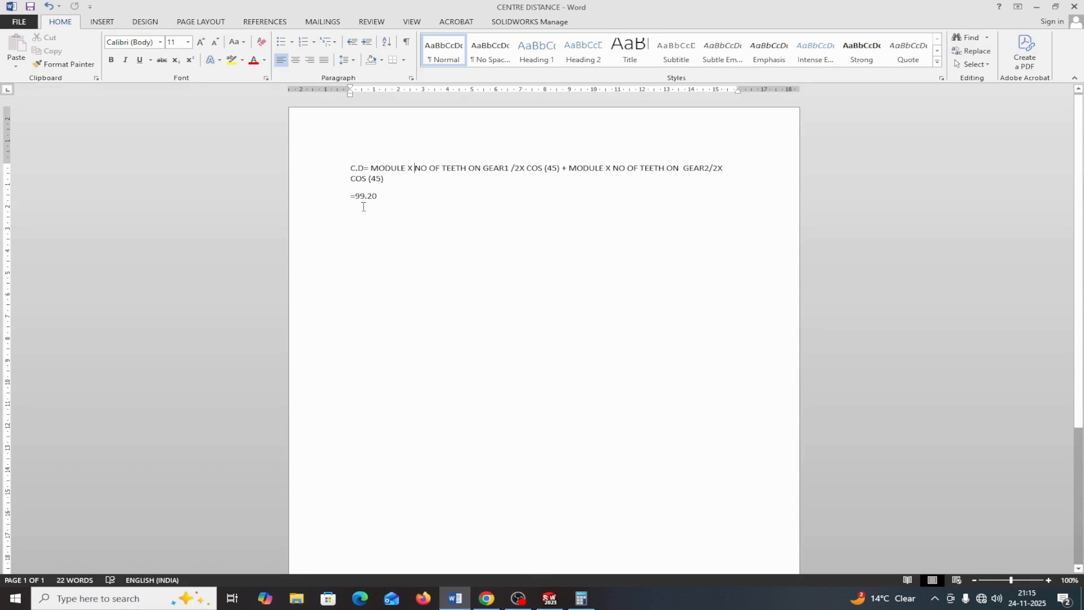
left_click(1037, 7)
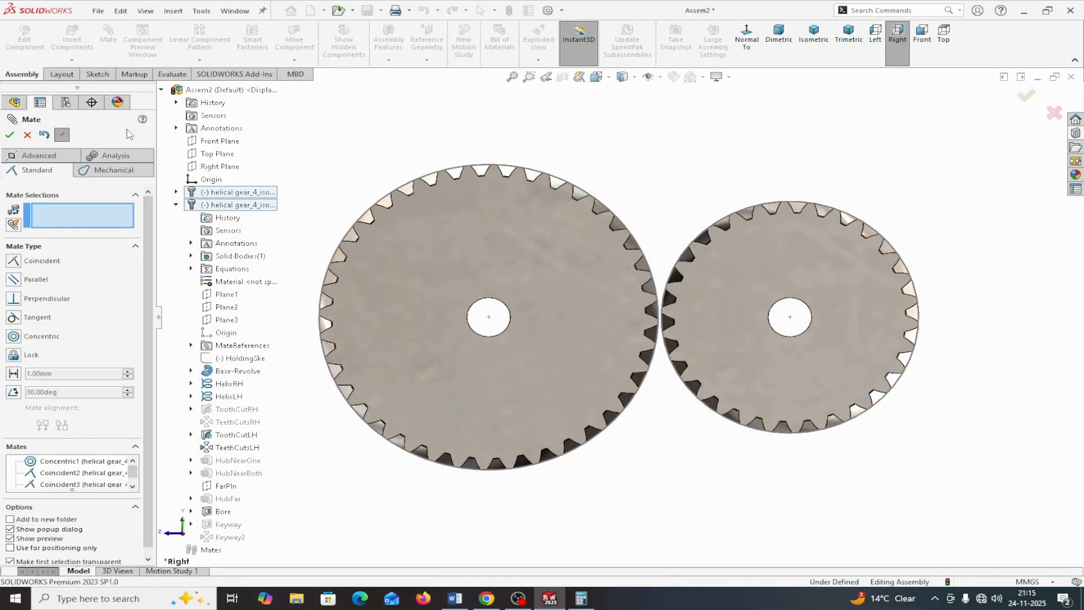
left_click(96, 219)
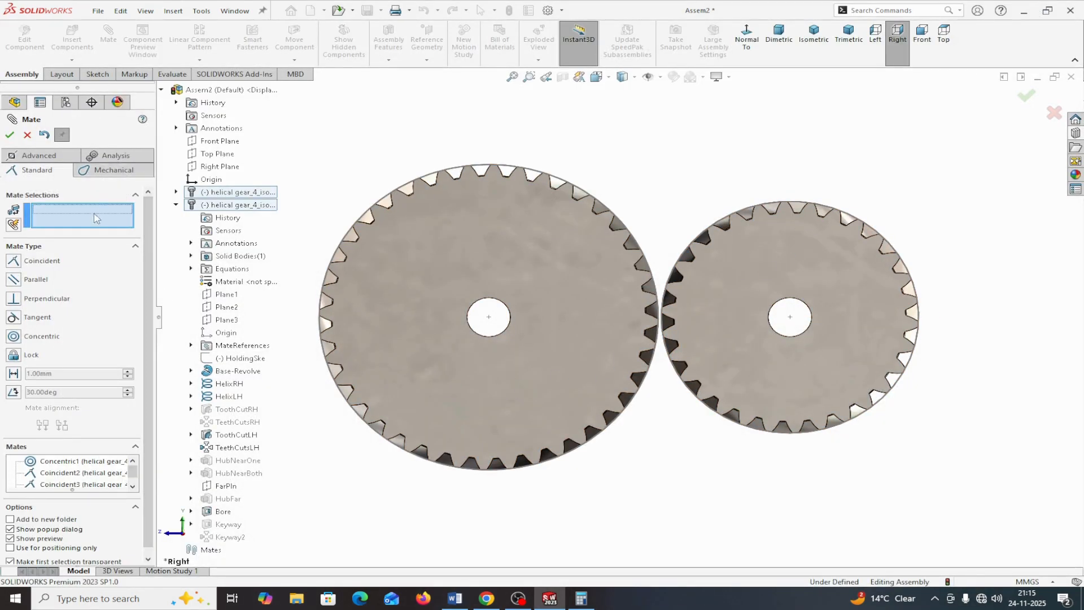
left_click(490, 319)
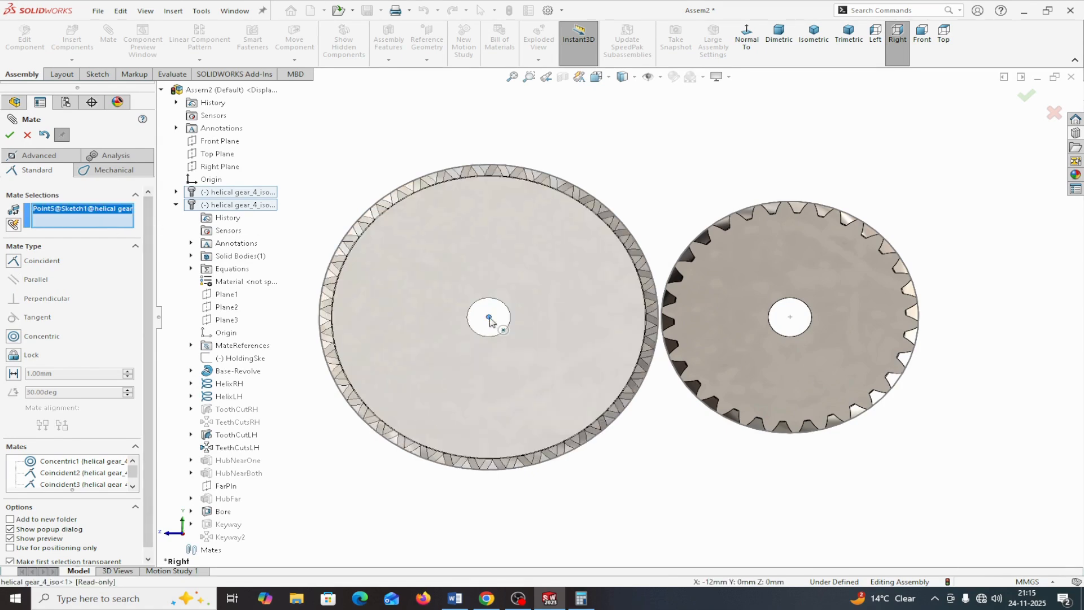
left_click(791, 318)
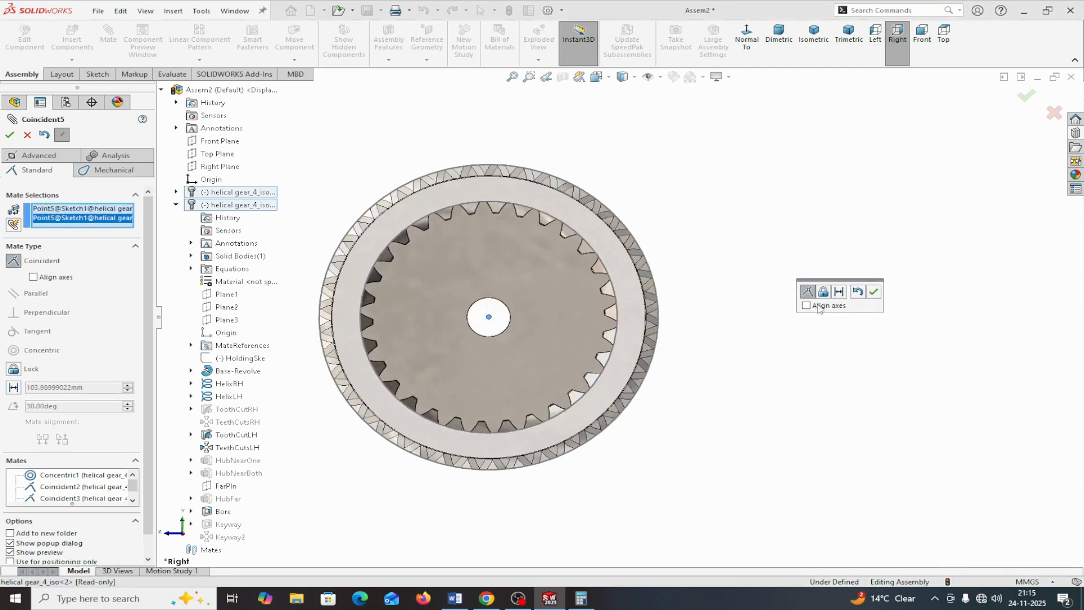
left_click(839, 293)
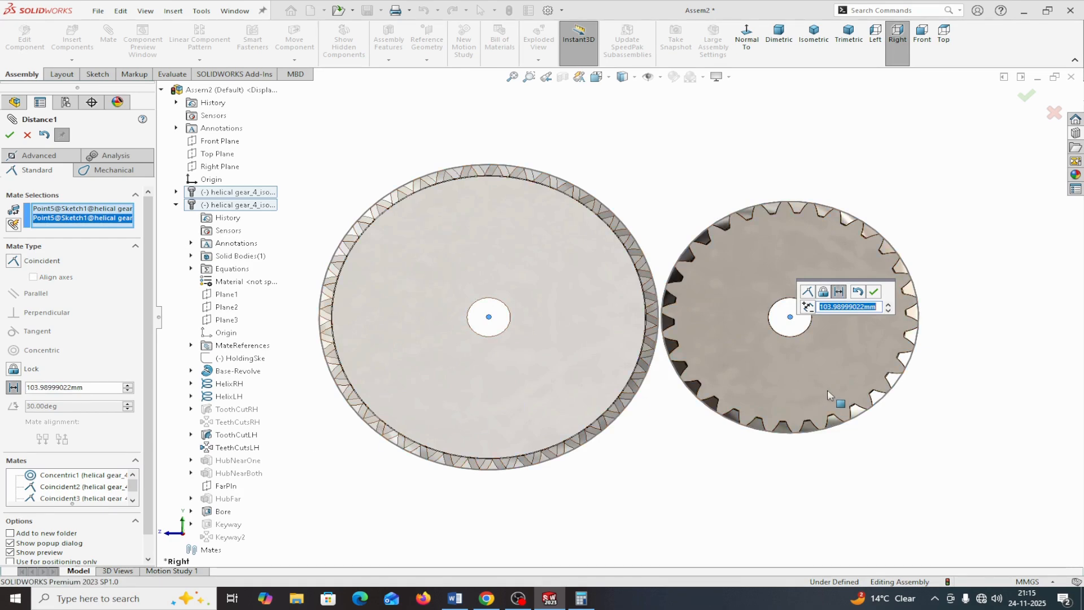
type("99.20")
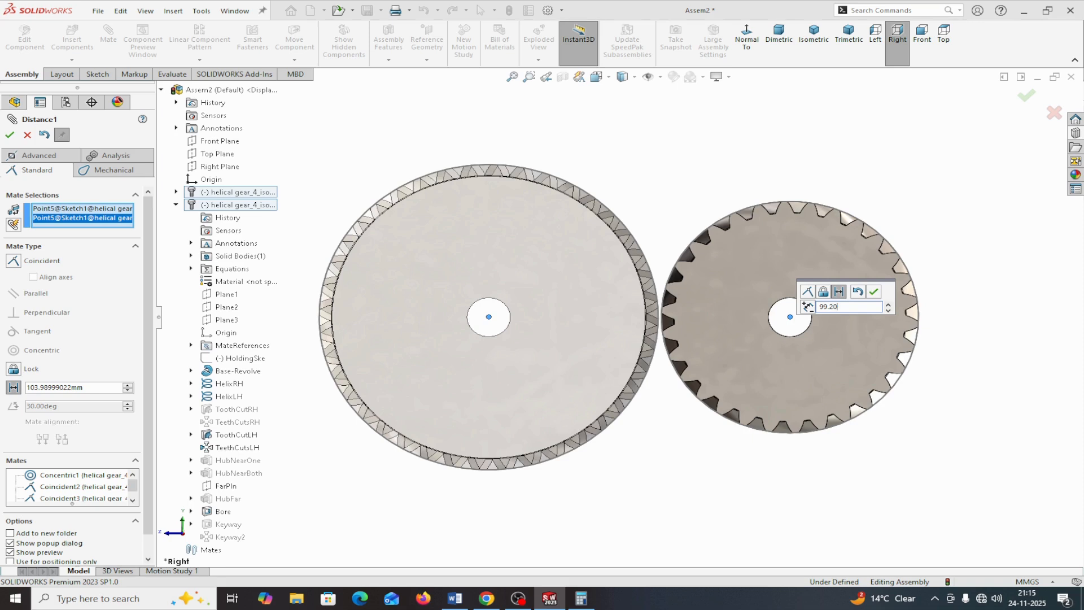
left_click(874, 292)
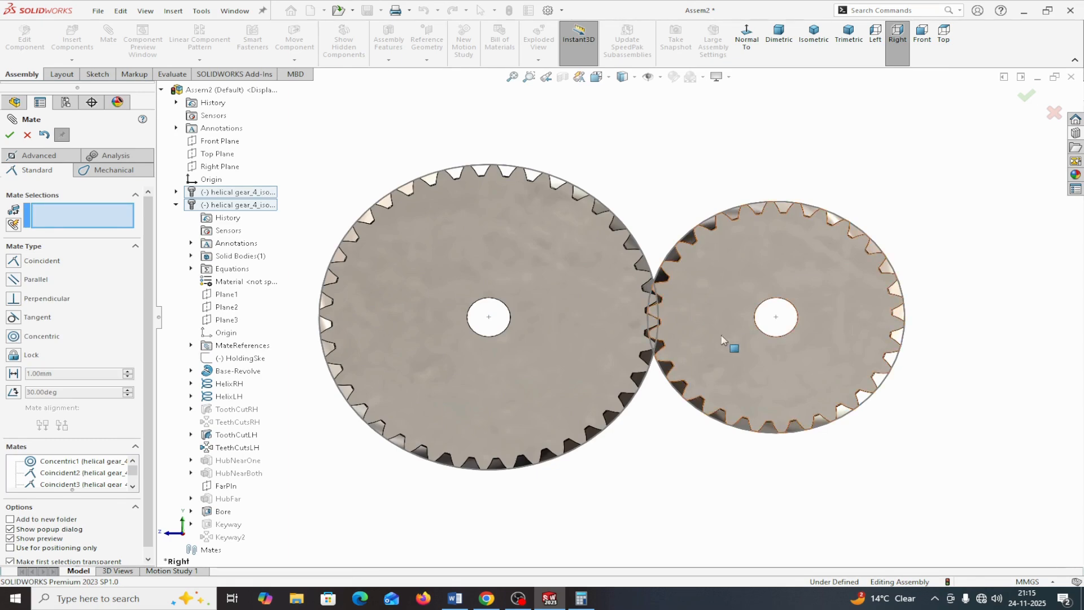
- Switch the display style to Hidden Lines Visible, clear the mate selection and close the Mate command
scroll(700, 316, "down", 5)
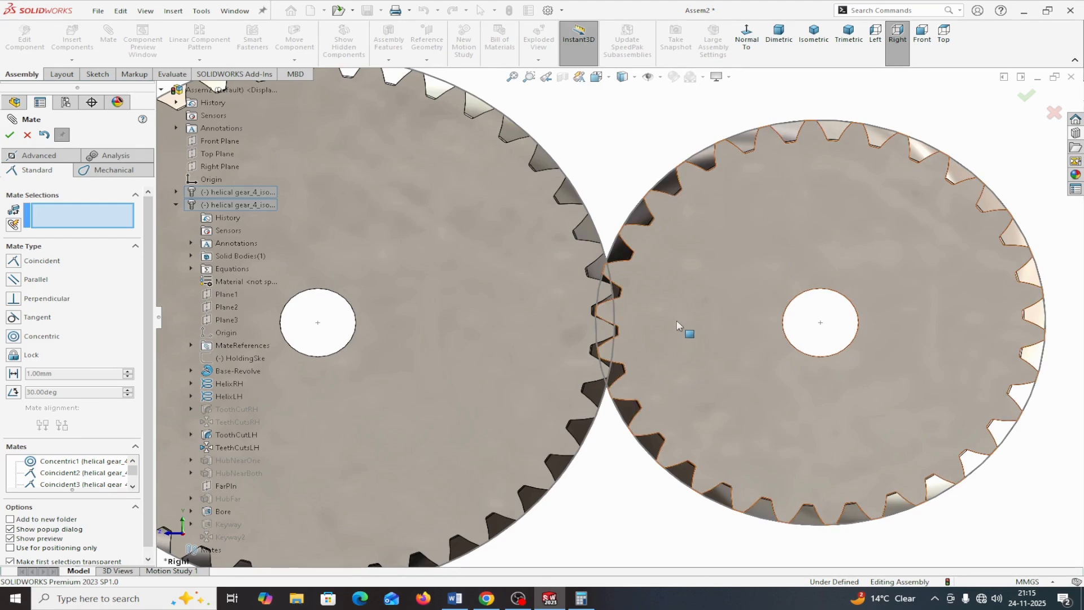
left_click(697, 280)
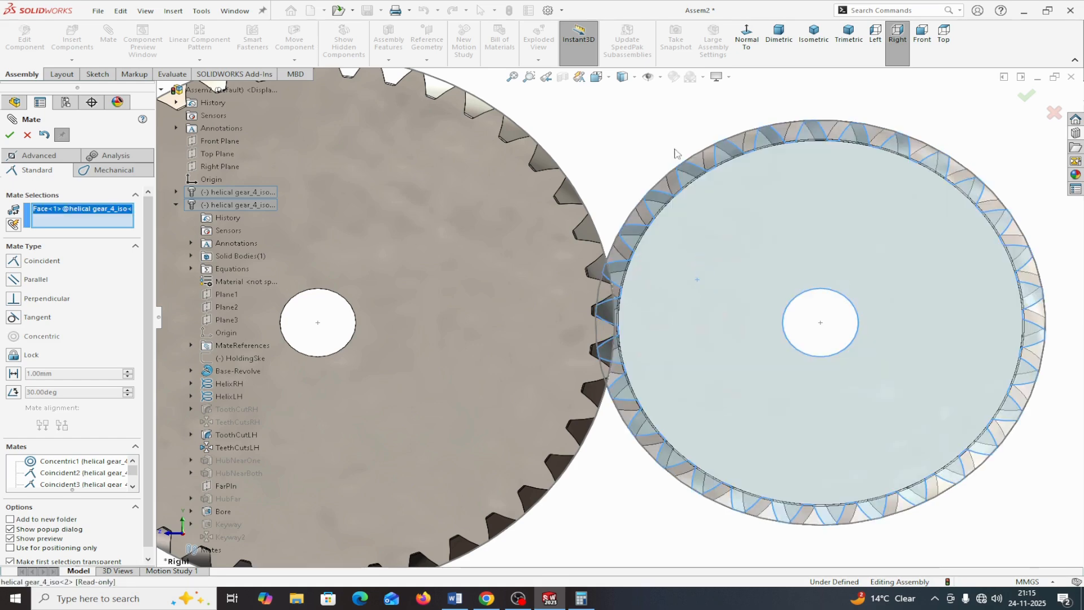
mouse_move(625, 78)
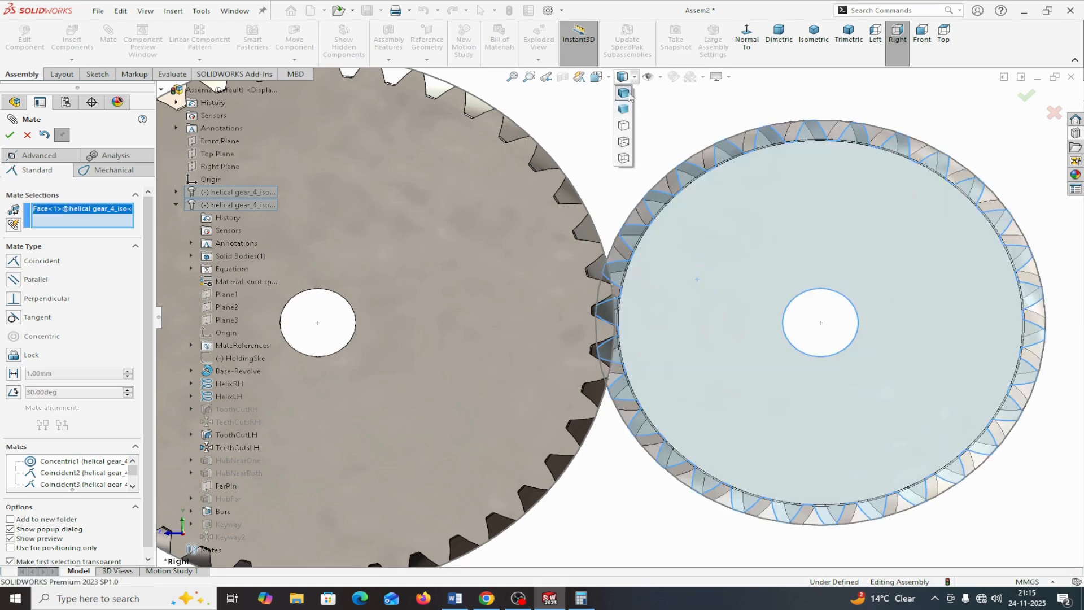
left_click(624, 142)
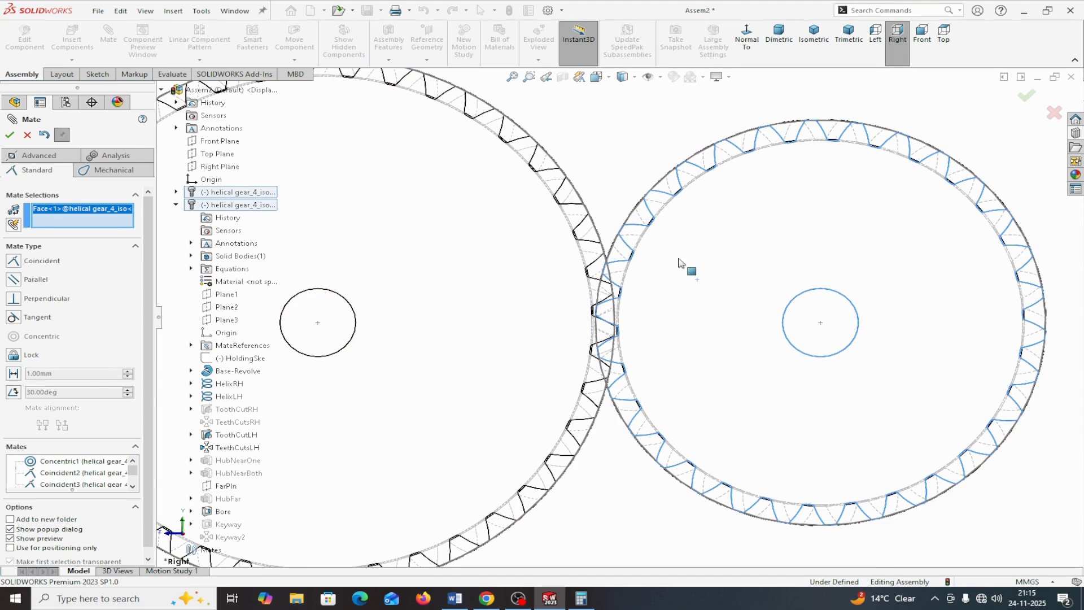
left_click_drag(678, 259, 676, 260)
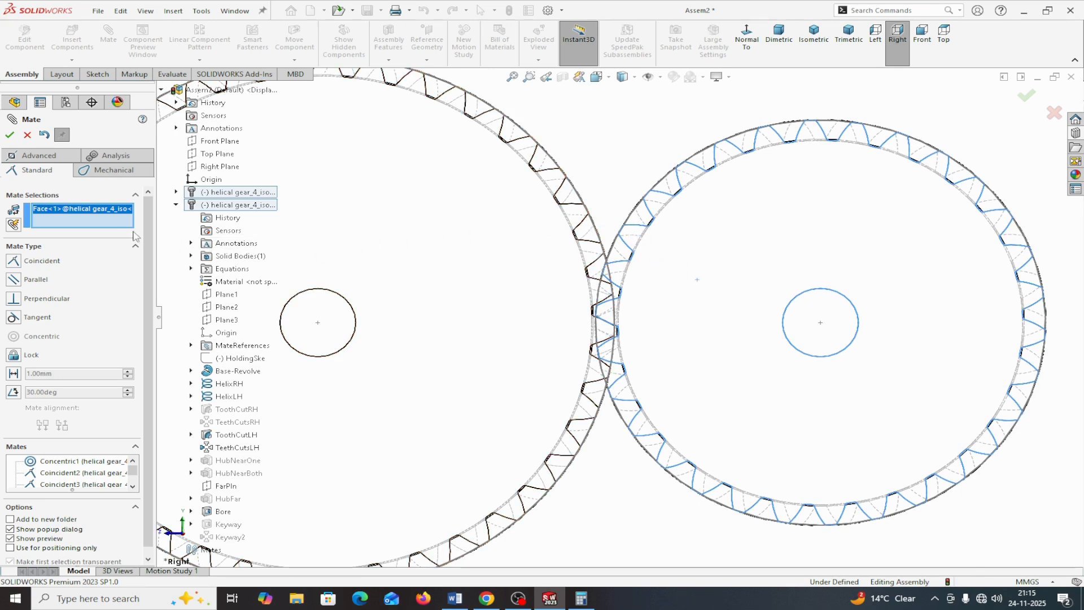
right_click(88, 213)
left_click(100, 216)
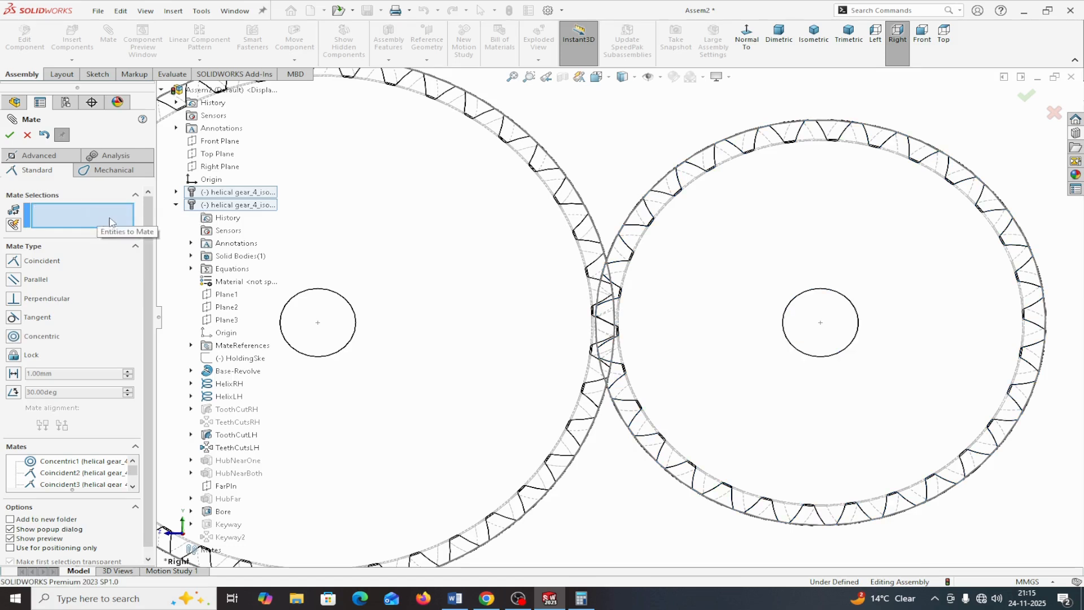
left_click(27, 136)
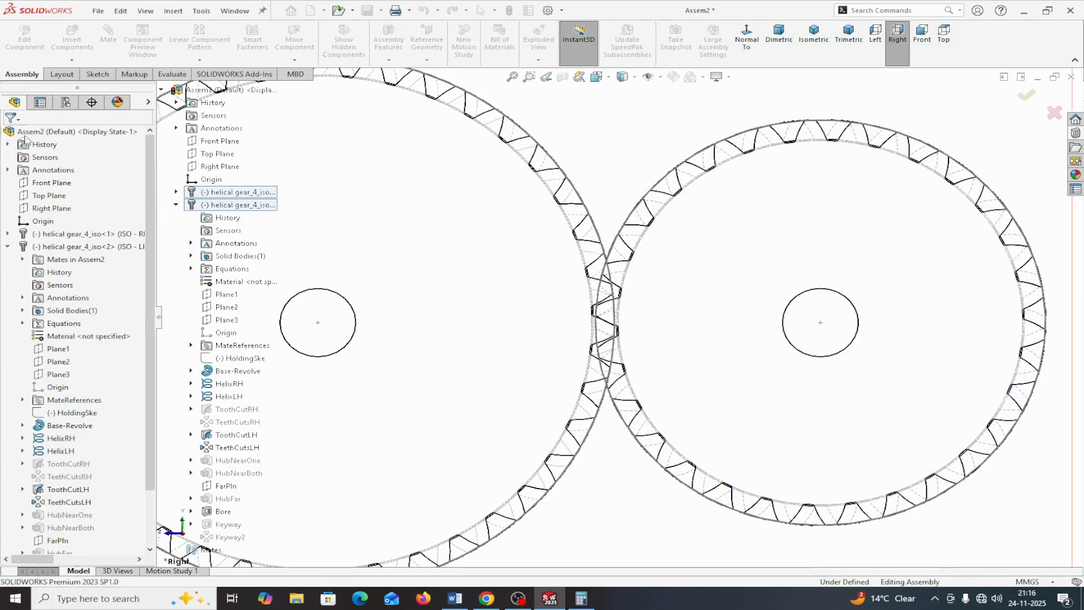
- Run interference detection on the whole assembly and close the check
left_click(161, 75)
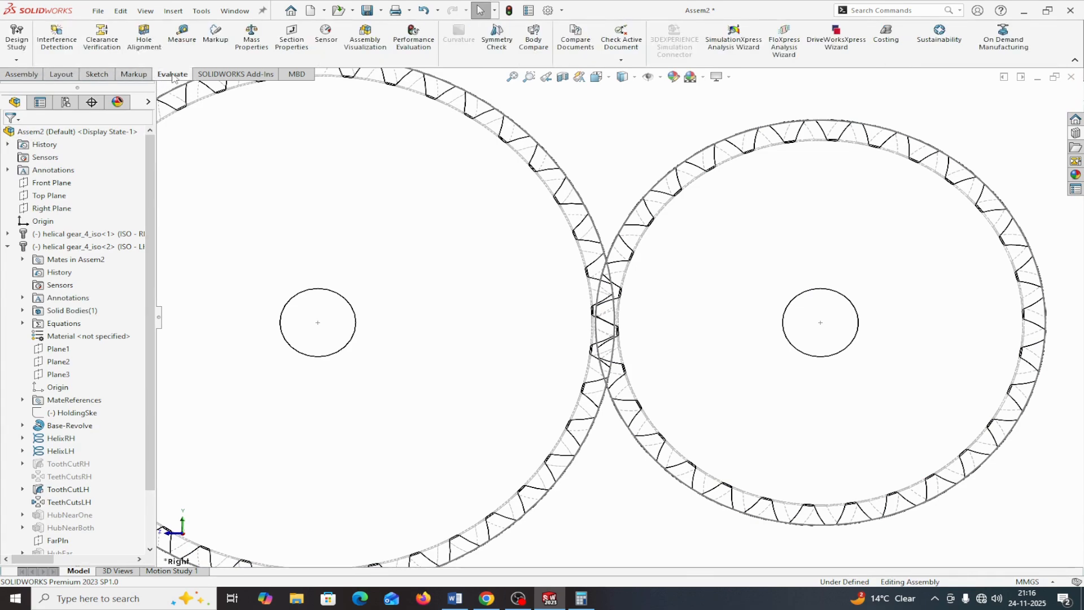
left_click(61, 42)
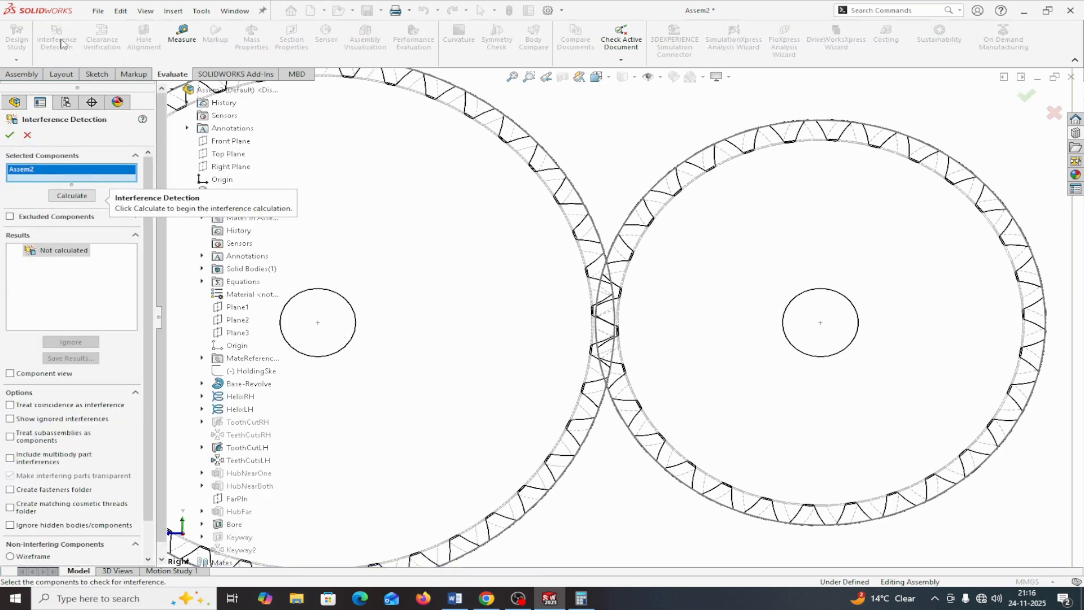
left_click(72, 195)
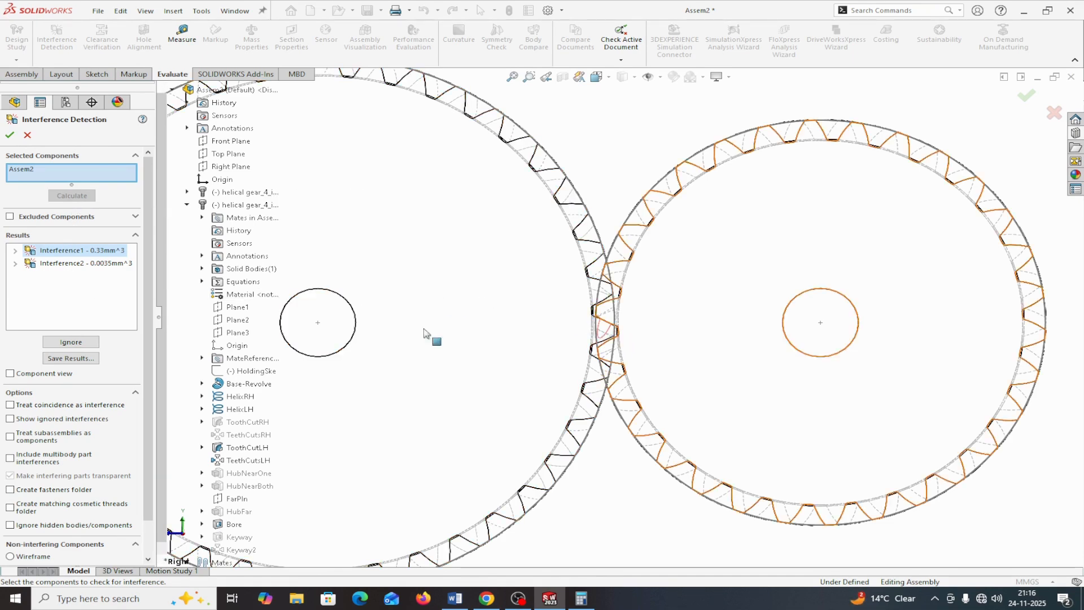
left_click(27, 135)
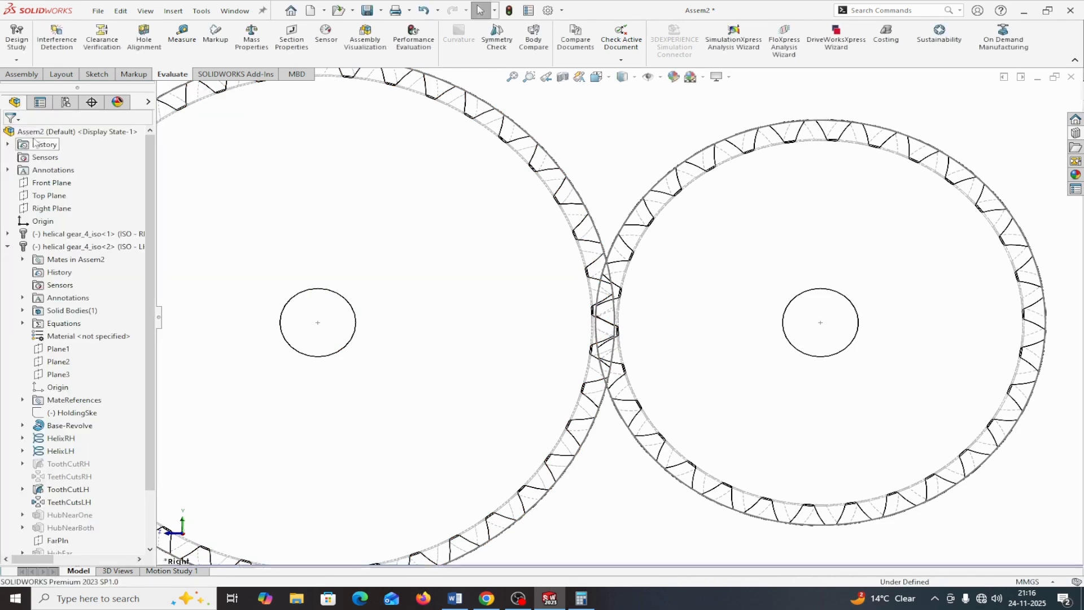
- Restore the Shaded With Edges display and repeat the interference detection on the whole assembly
left_click(636, 79)
left_click(631, 99)
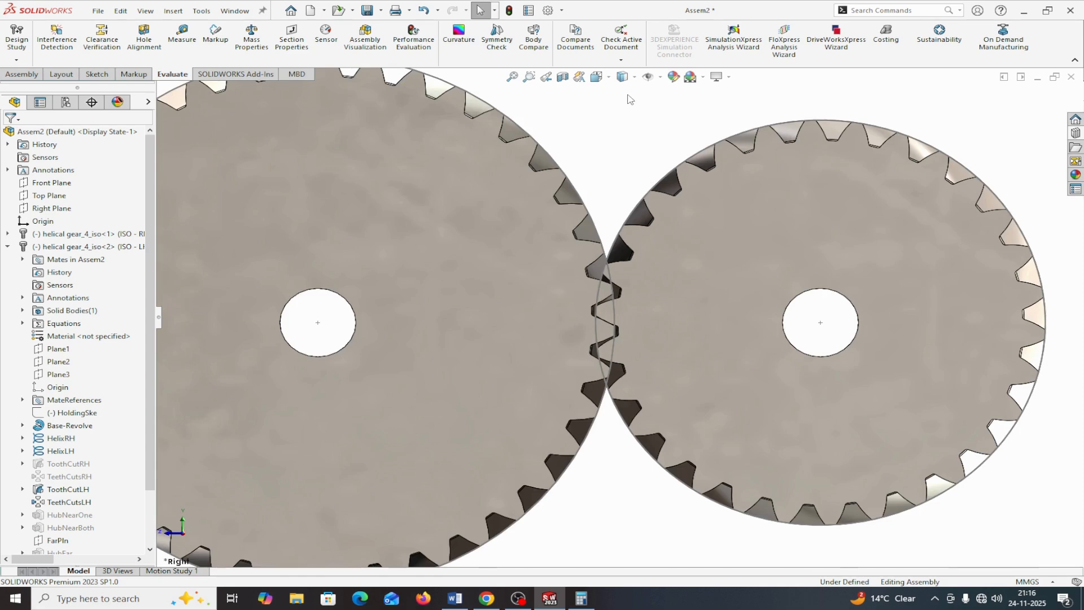
left_click(436, 131)
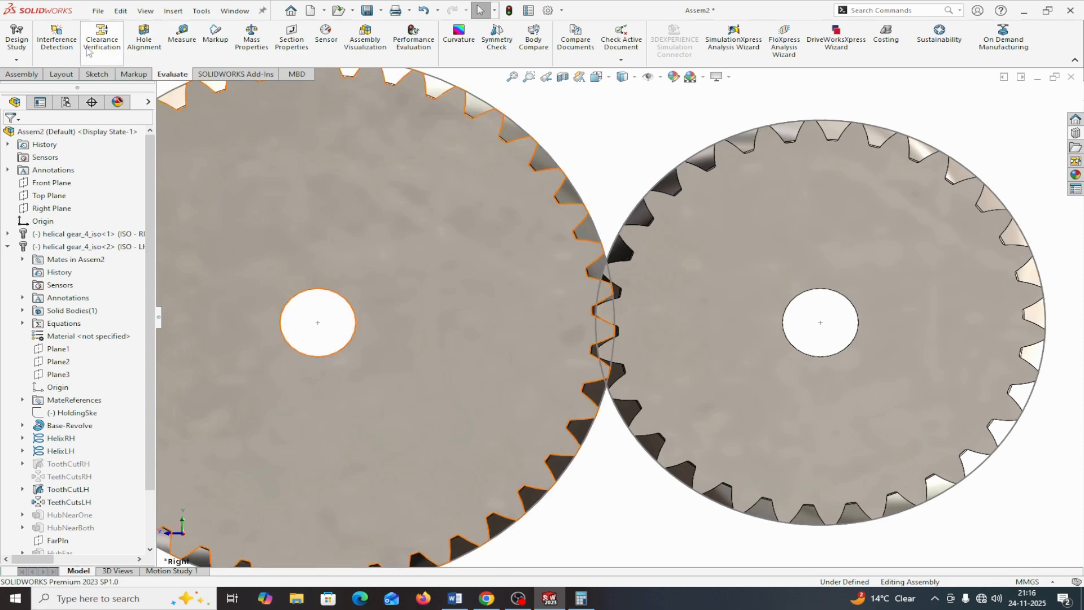
left_click(67, 48)
left_click(66, 196)
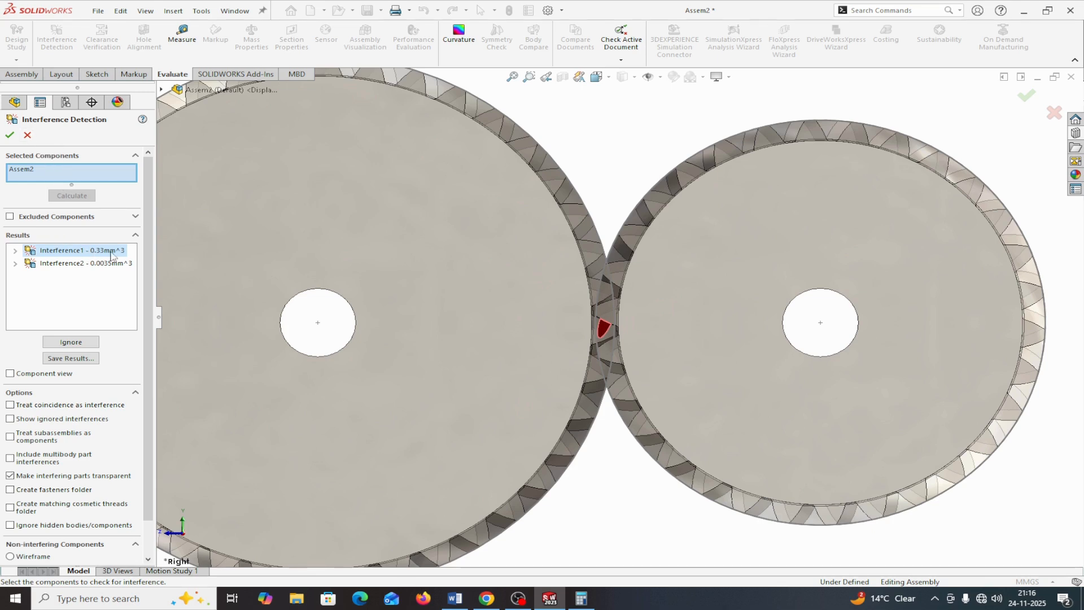
left_click(27, 136)
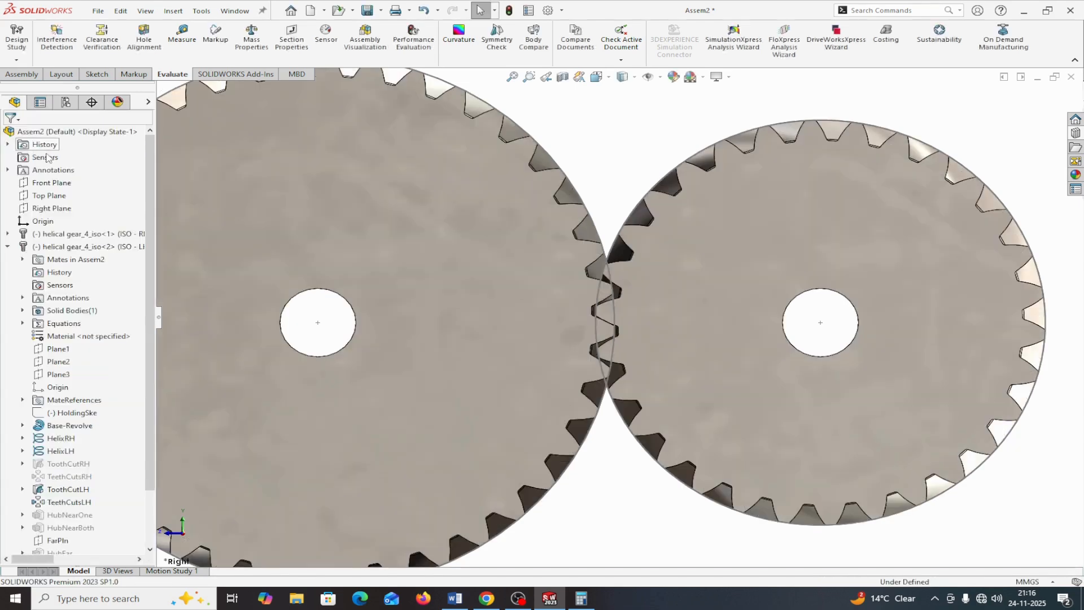
- Rotate the 30-tooth gear slightly to adjust the tooth meshing and run interference detection with that gear selected
left_click(700, 333)
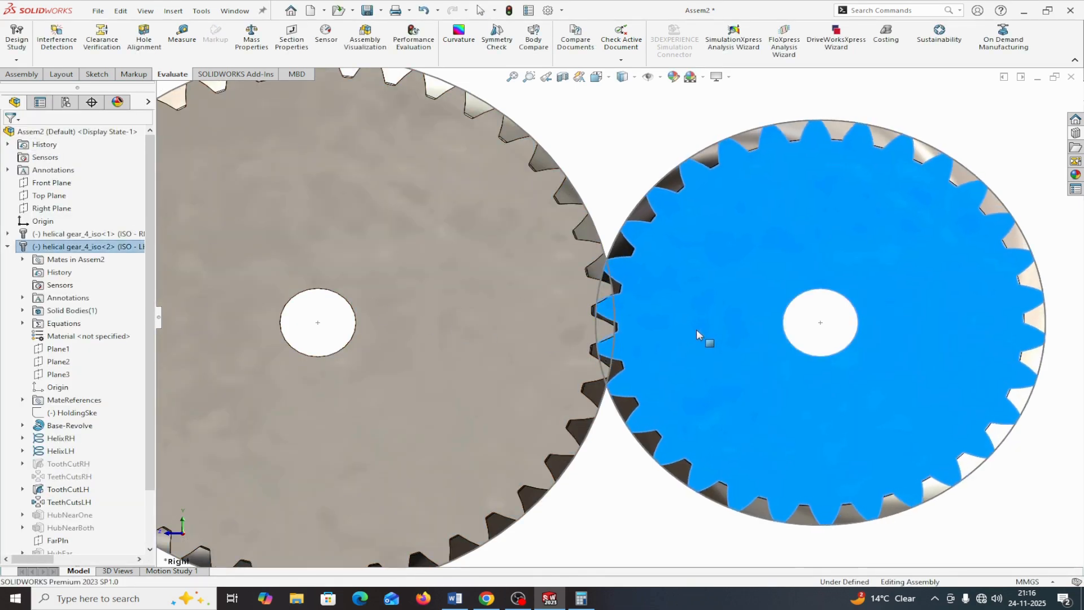
left_click_drag(698, 334, 698, 337)
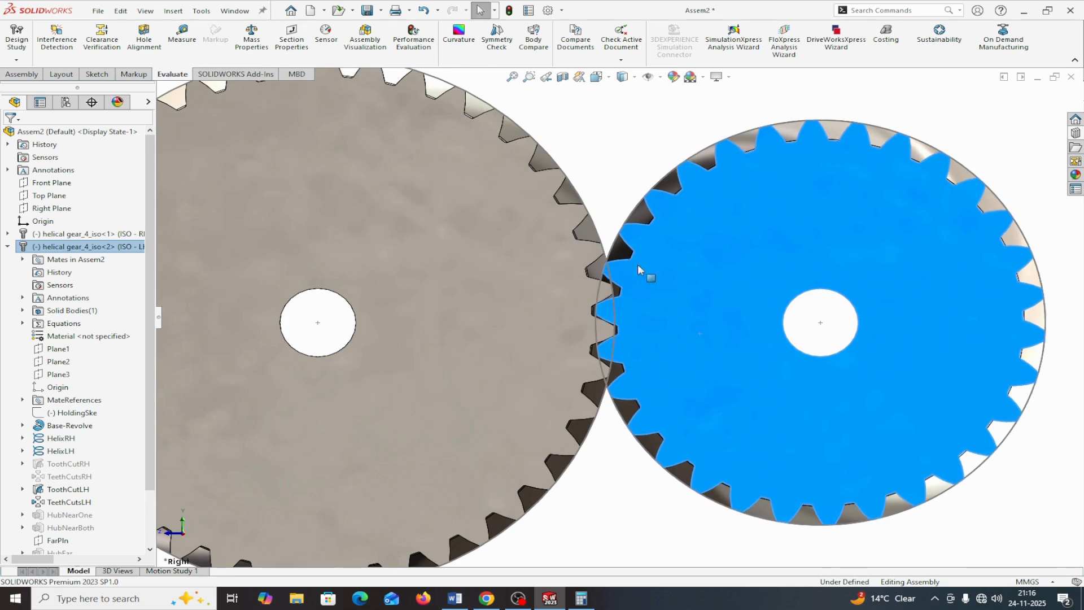
left_click(57, 38)
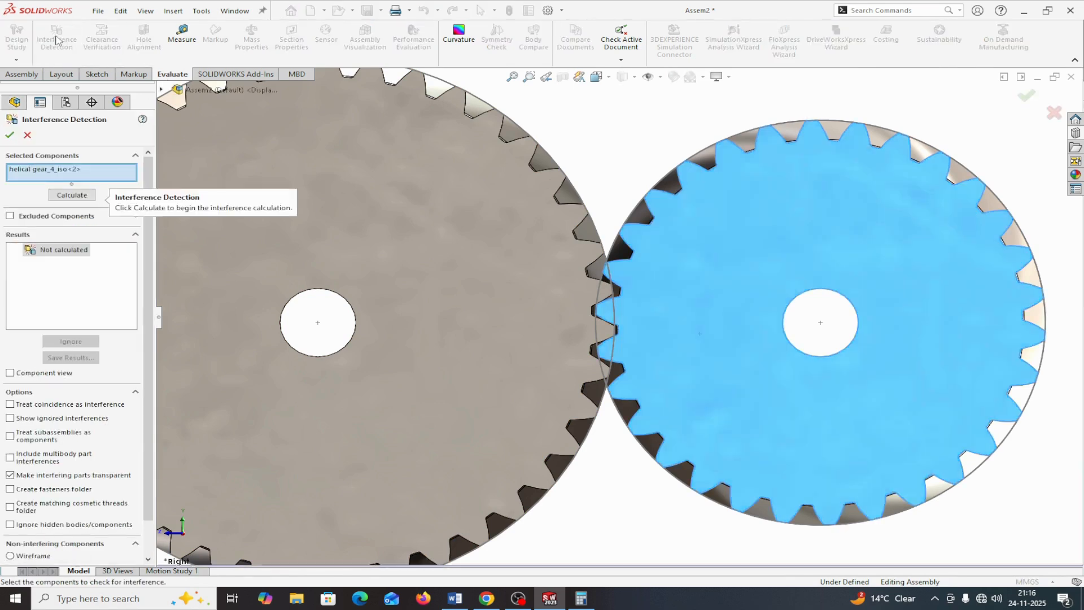
left_click(72, 195)
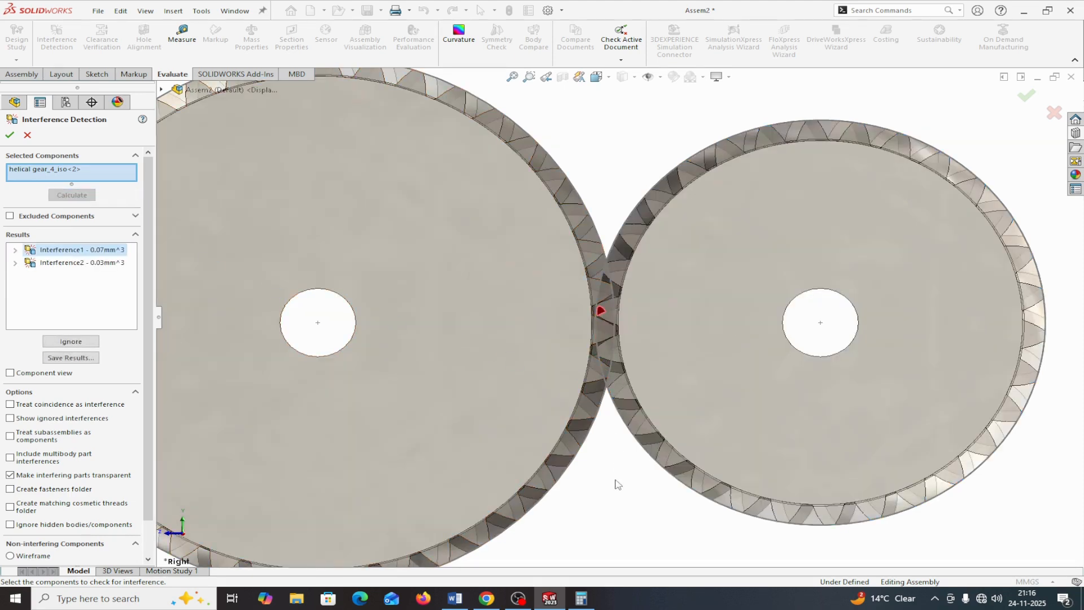
left_click(27, 135)
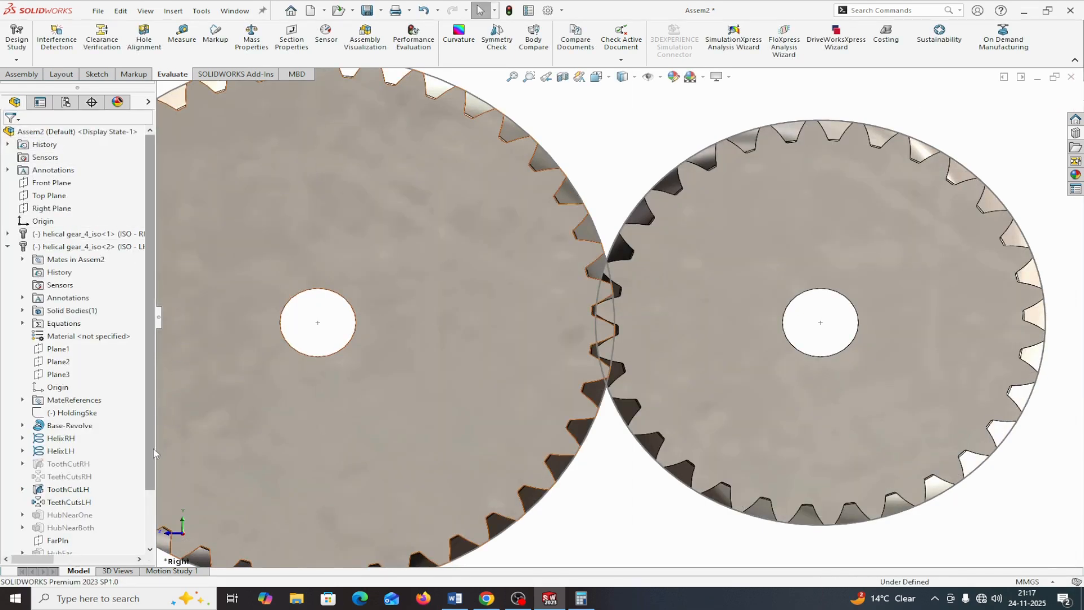
- Try to set the distance mate between the two gear centres to 99.60 mm
scroll(153, 447, "down", 2)
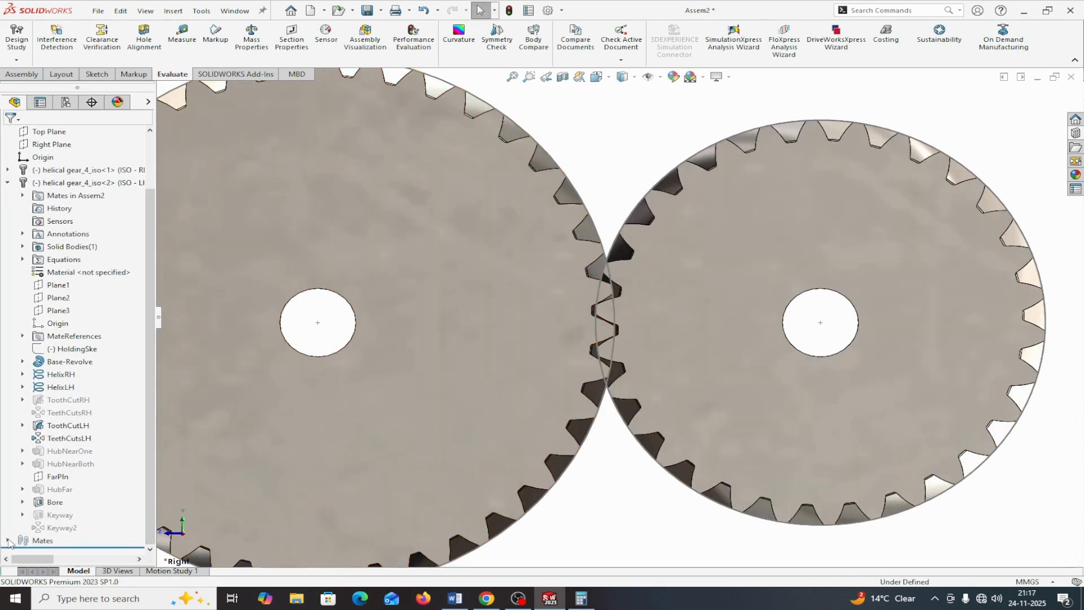
left_click(7, 540)
right_click(76, 542)
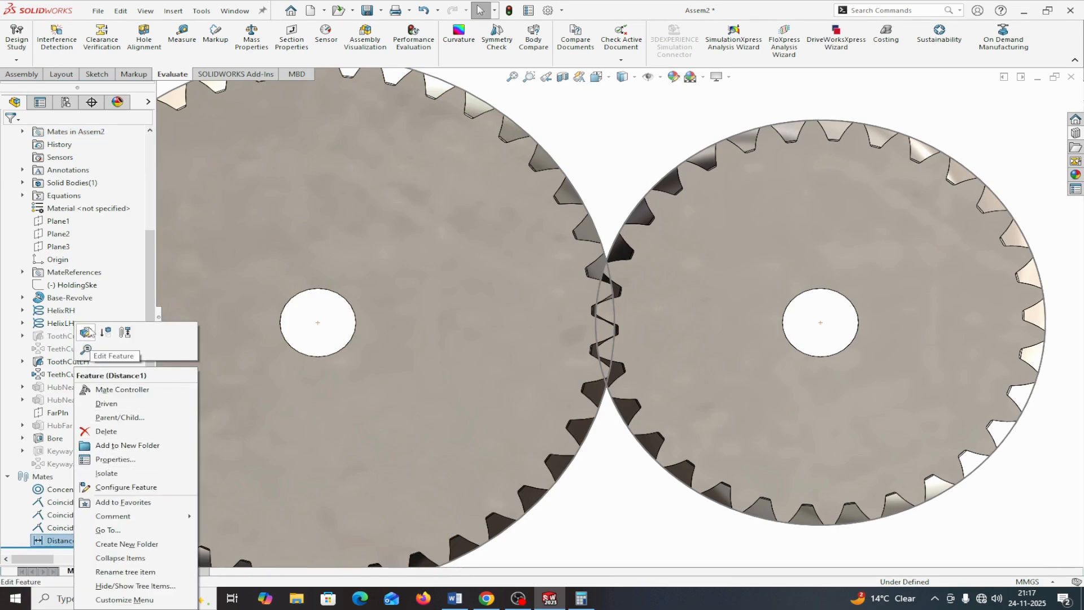
left_click(86, 333)
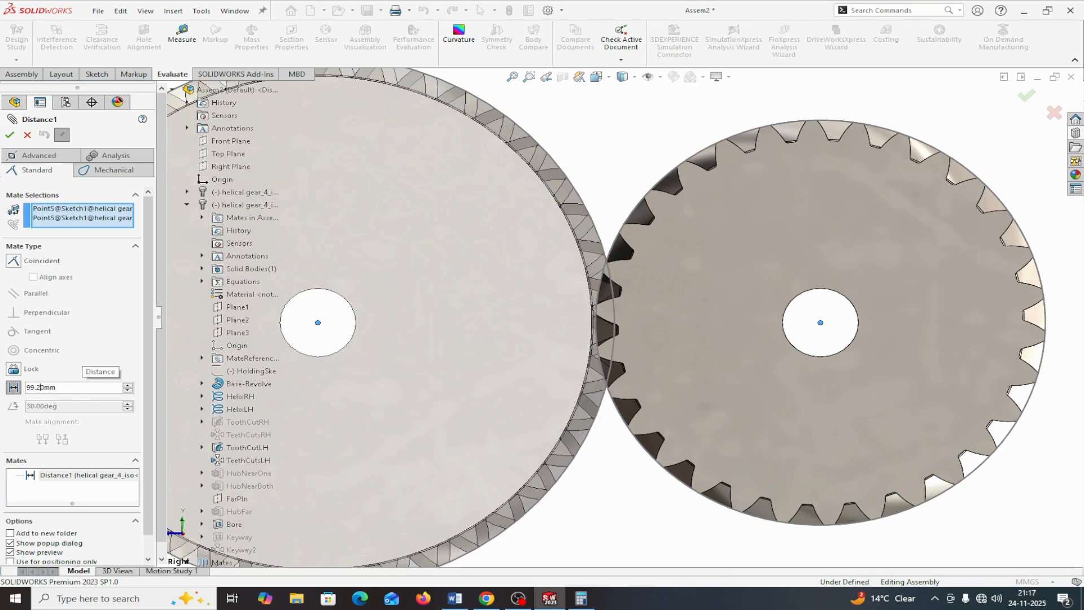
key("BackSpace")
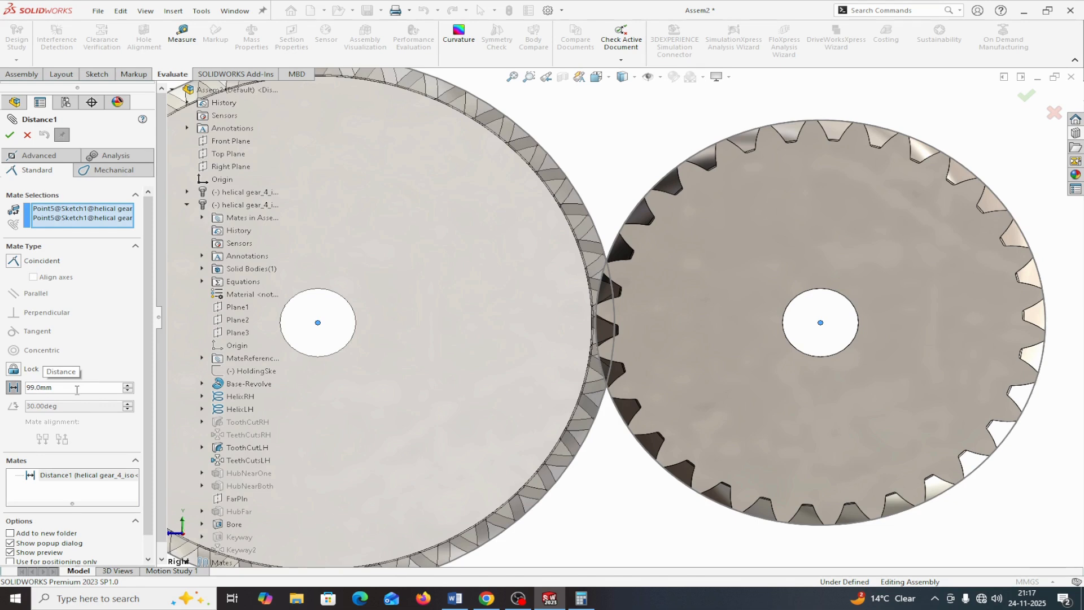
type("6")
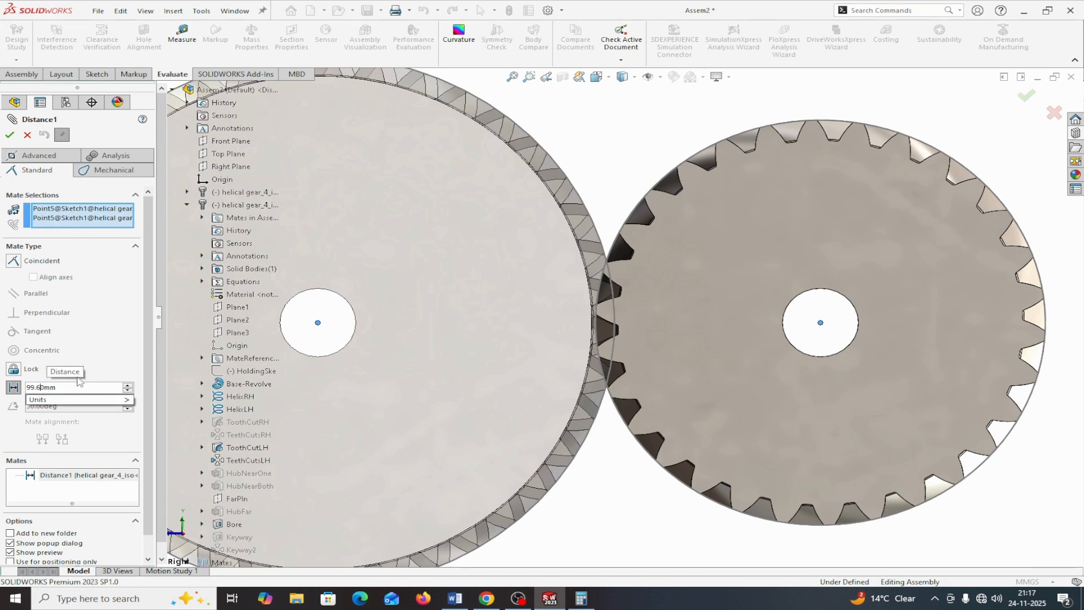
left_click(8, 135)
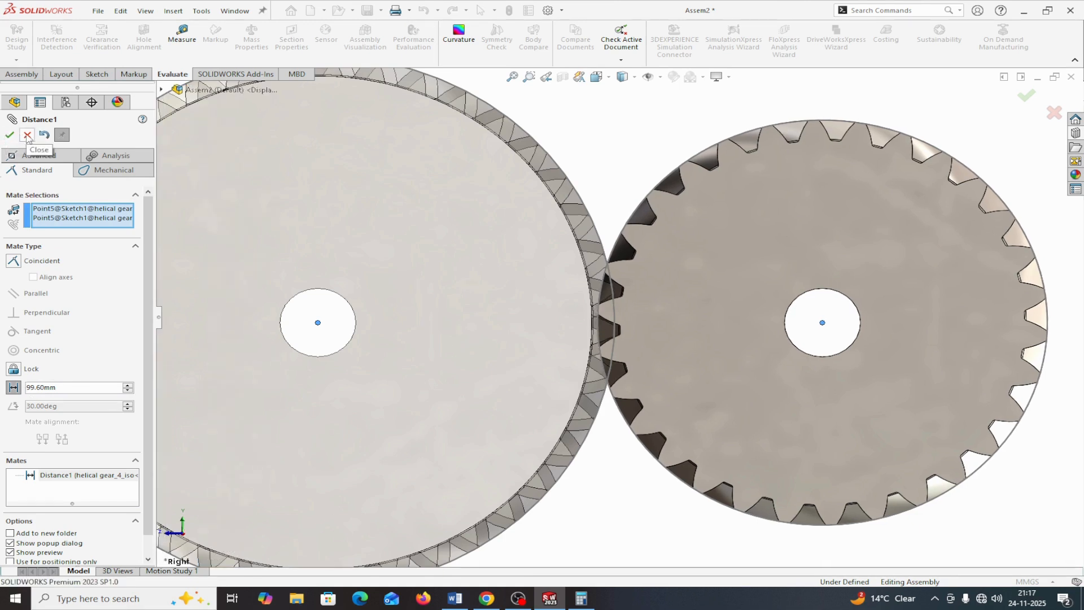
left_click(27, 135)
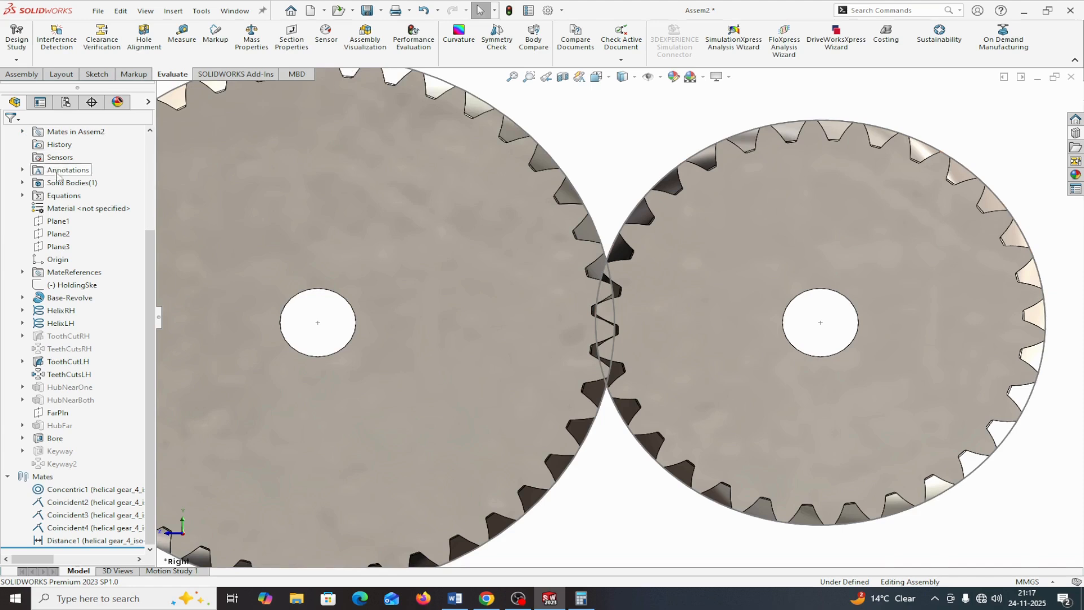
- Run interference detection with the 30-tooth gear selected and close the check
left_click(693, 322)
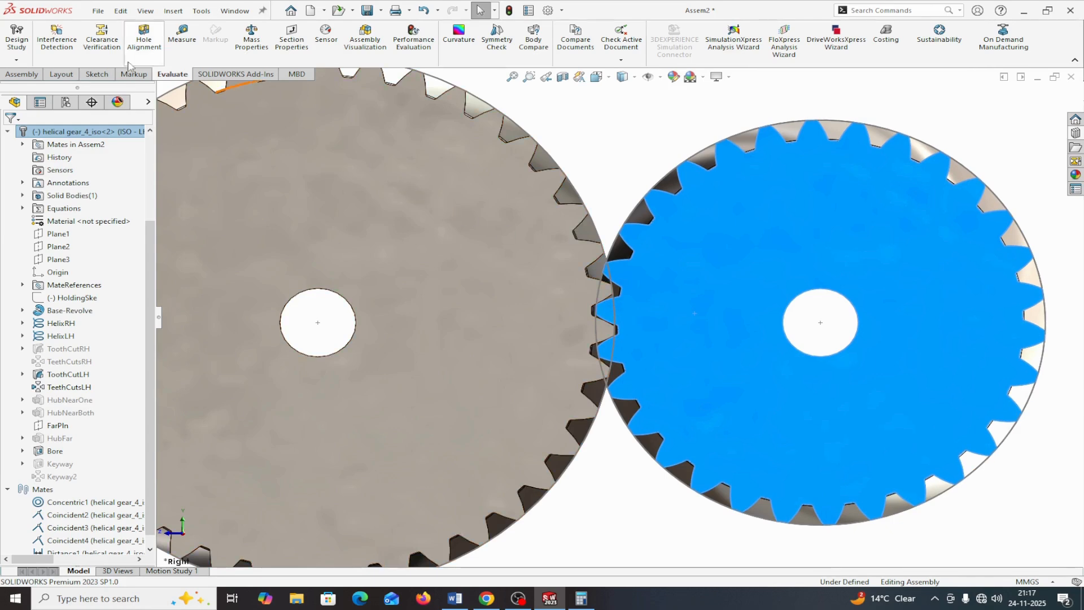
left_click(57, 36)
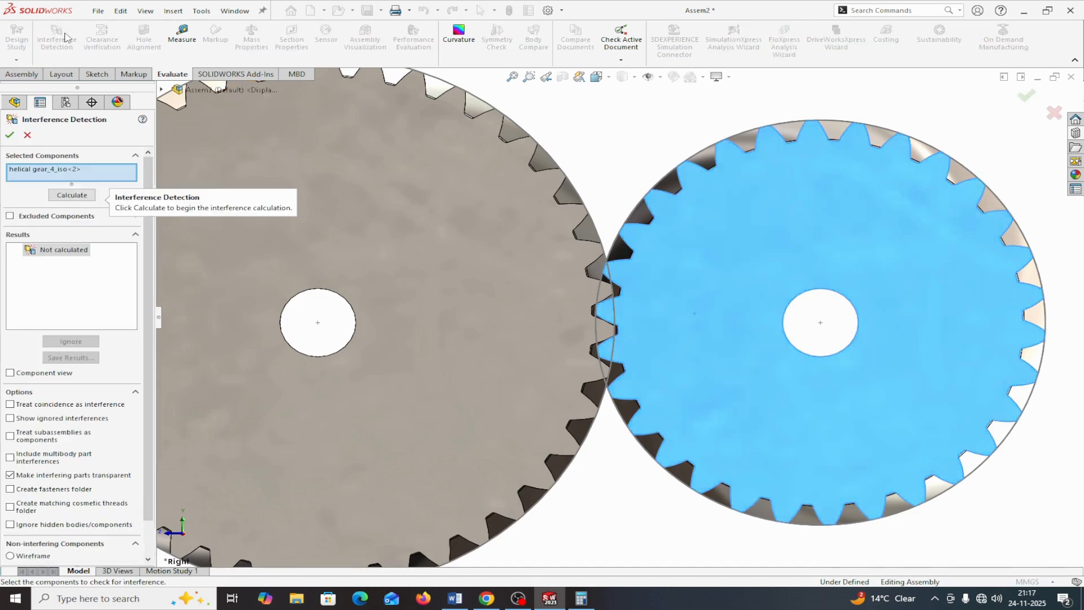
left_click(65, 196)
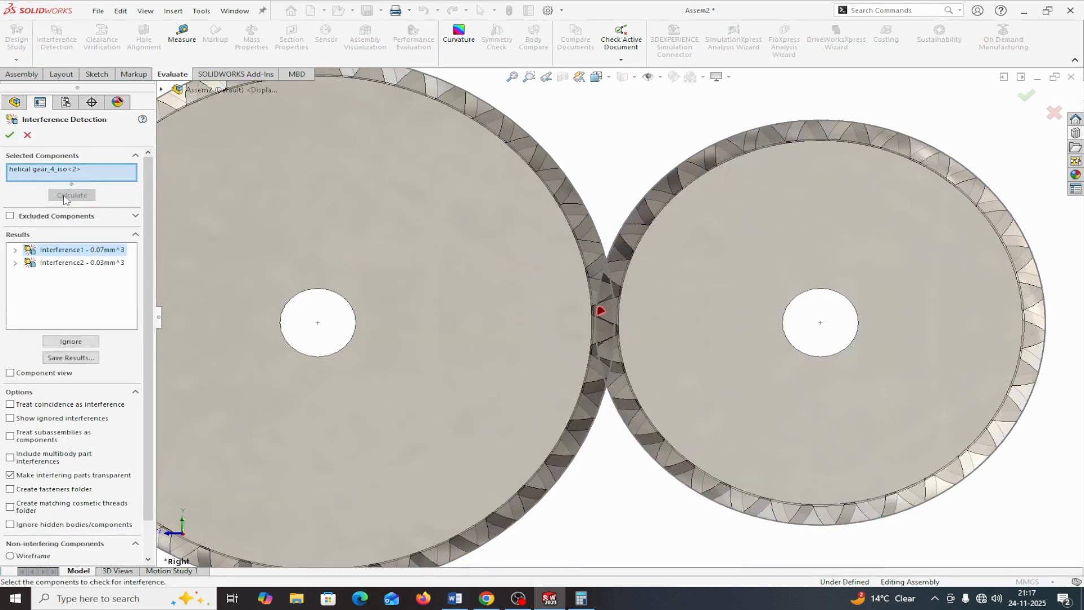
left_click(27, 136)
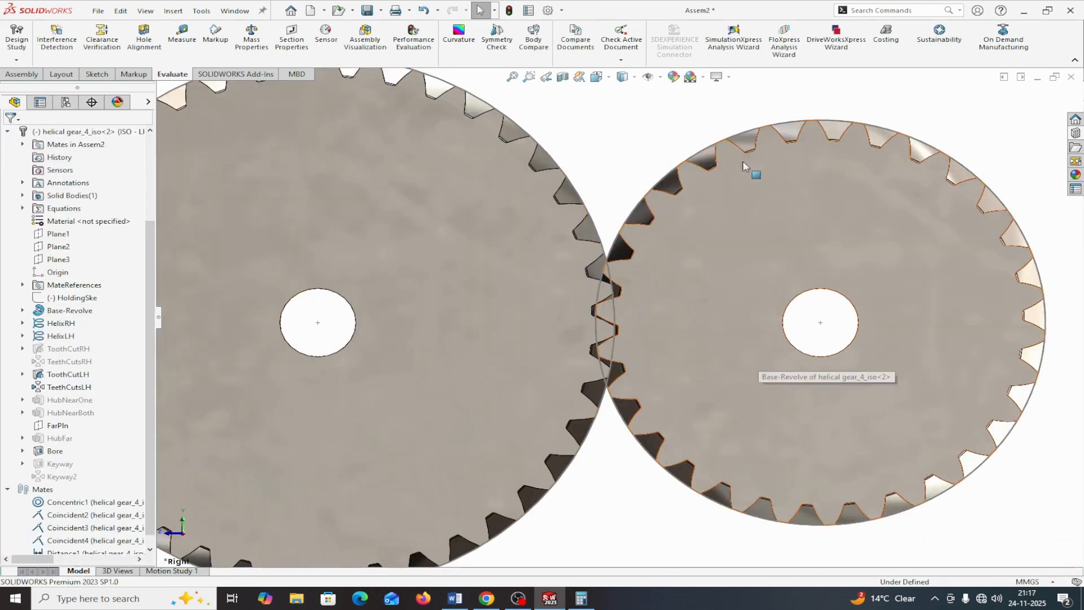
- Switch to the Hidden Lines Visible display and rotate the 30-tooth gear slightly to centre its teeth in the mesh
left_click(623, 77)
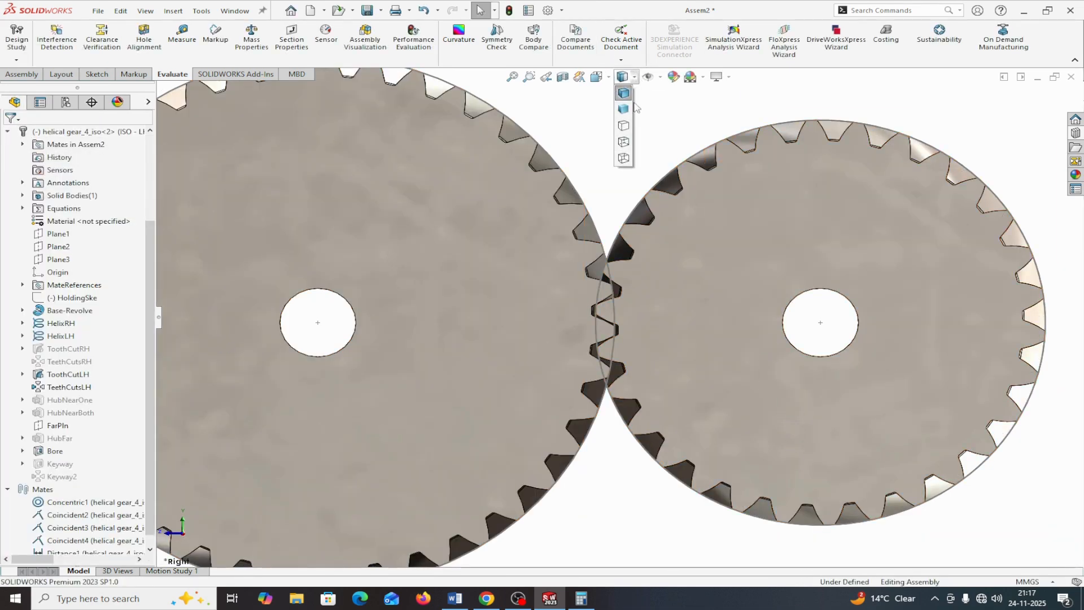
left_click(624, 140)
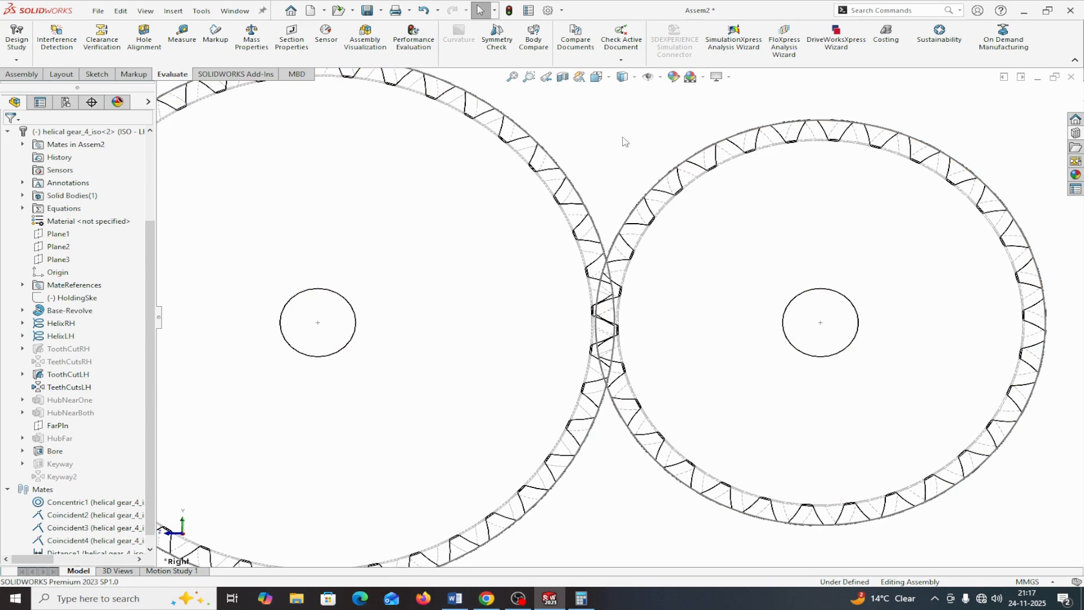
left_click(668, 256)
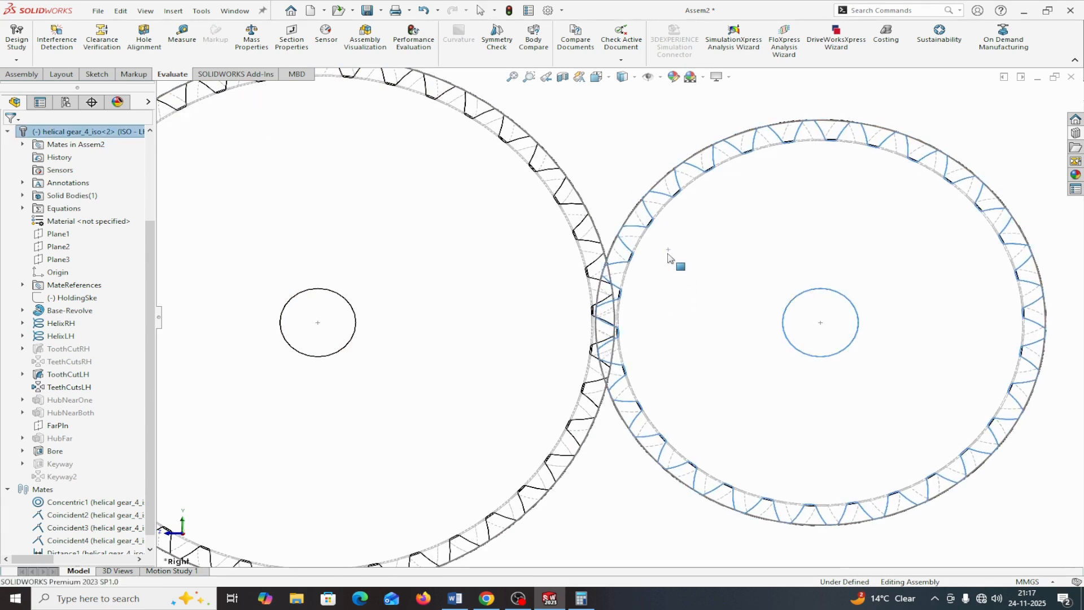
left_click_drag(668, 253, 668, 252)
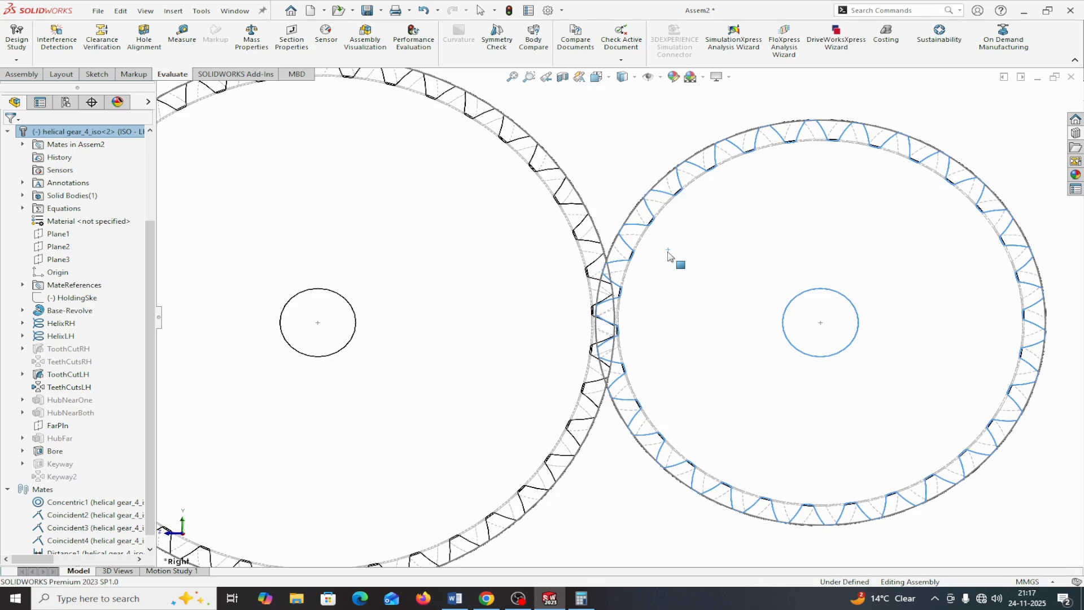
scroll(635, 297, "down", 3)
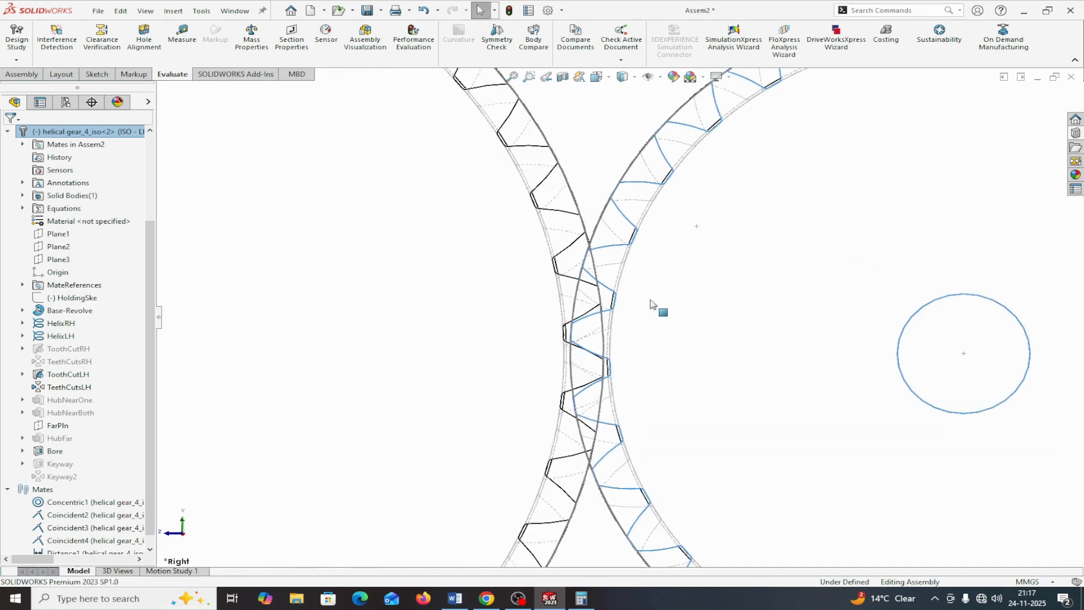
scroll(653, 306, "down", 2)
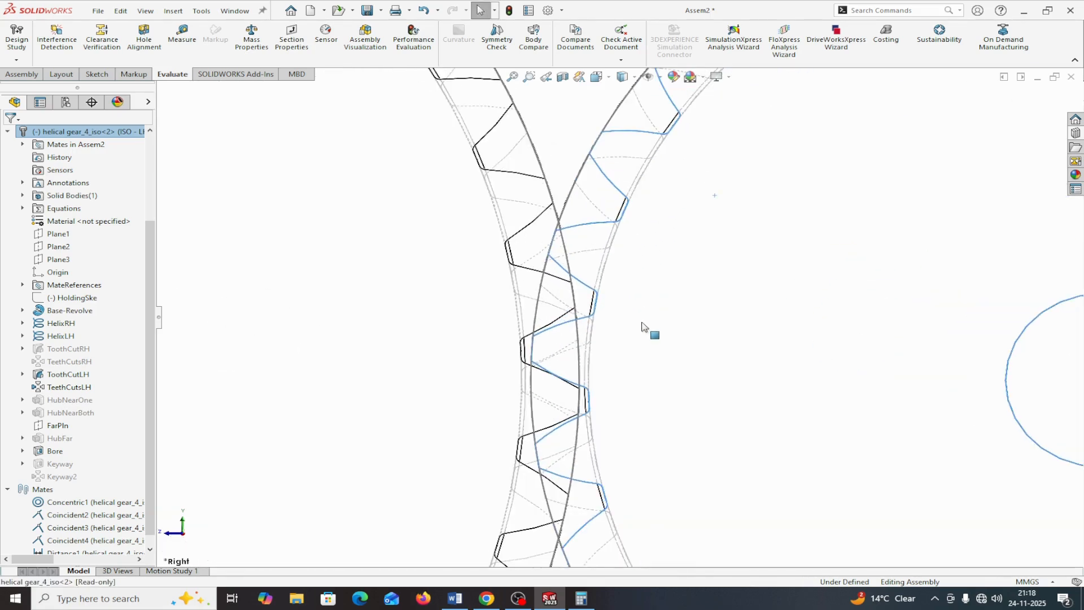
left_click_drag(642, 319, 643, 322)
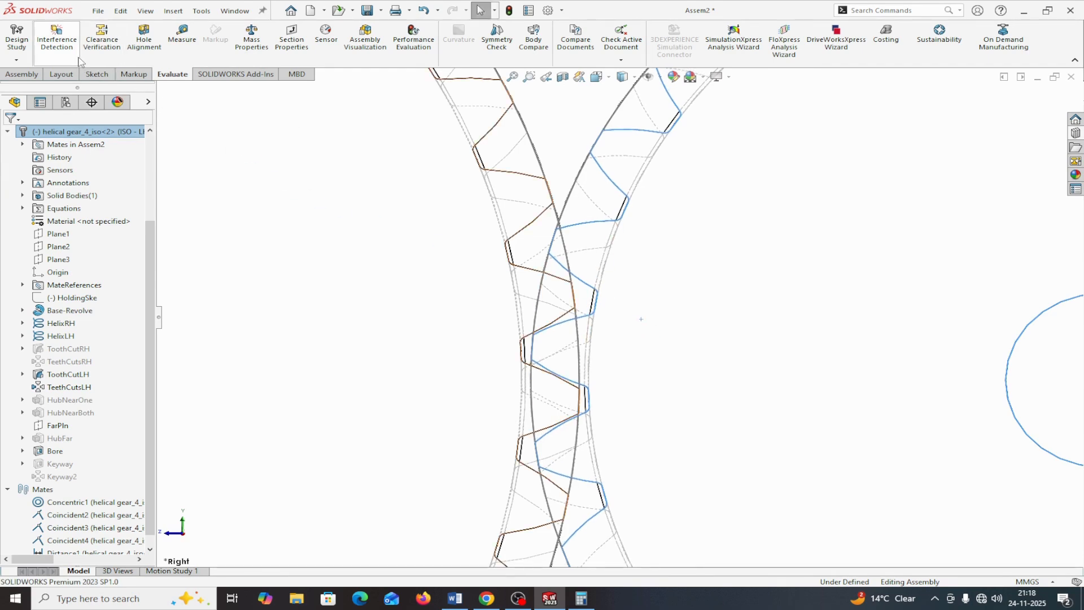
- Restore the Shaded With Edges display and repeat the interference detection on the 30-tooth gear
left_click(635, 77)
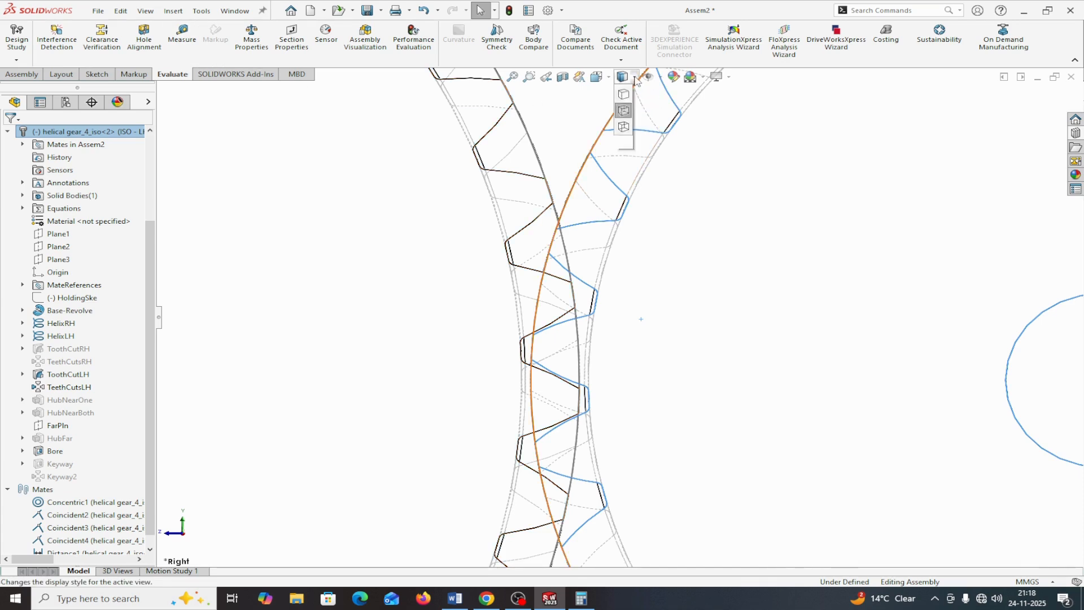
left_click(627, 108)
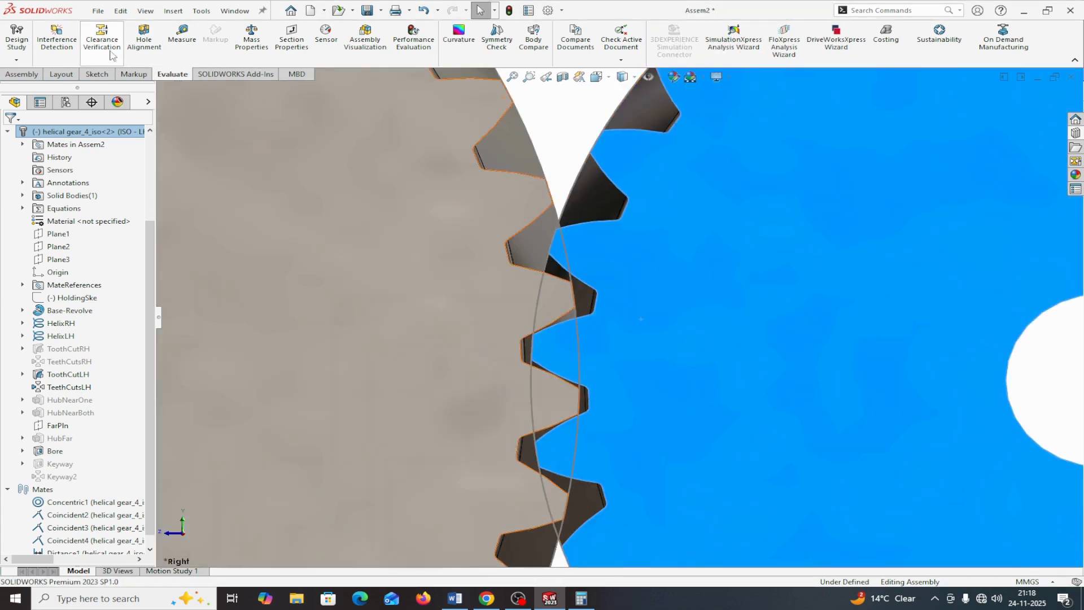
left_click(56, 35)
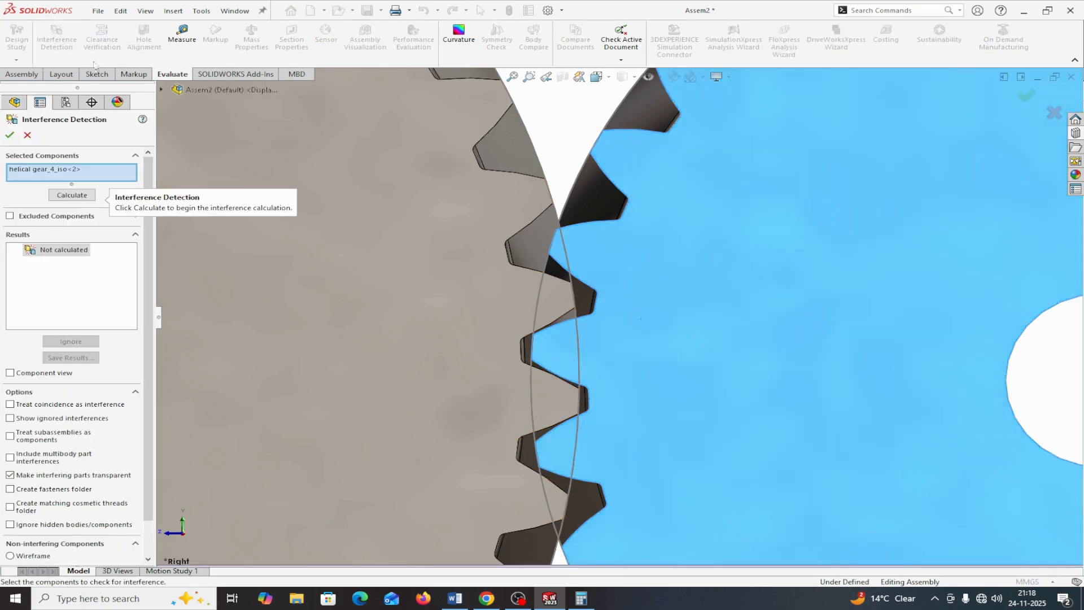
left_click(72, 195)
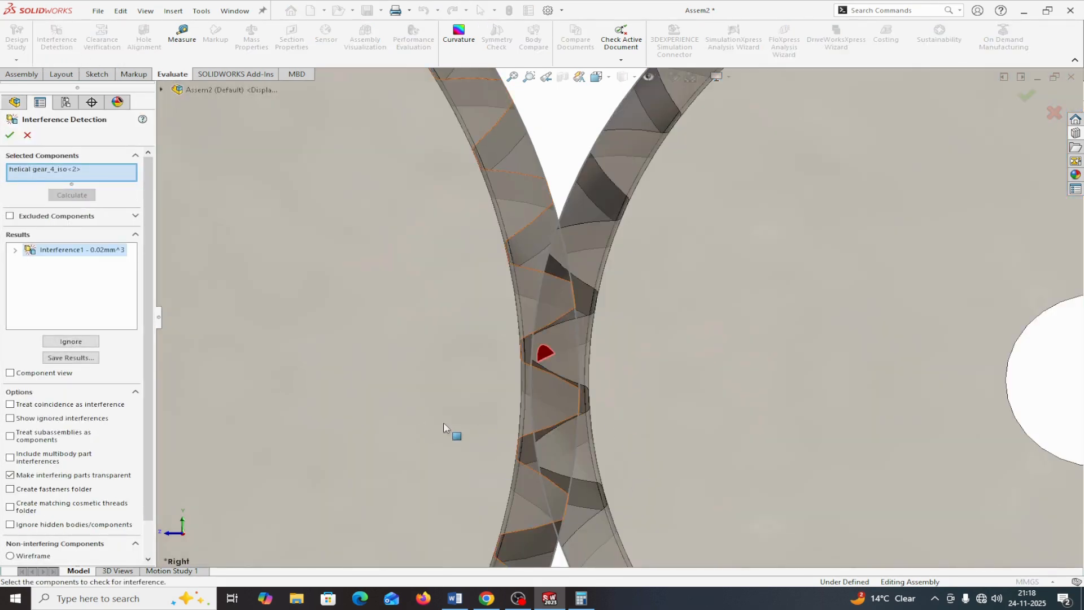
left_click(28, 135)
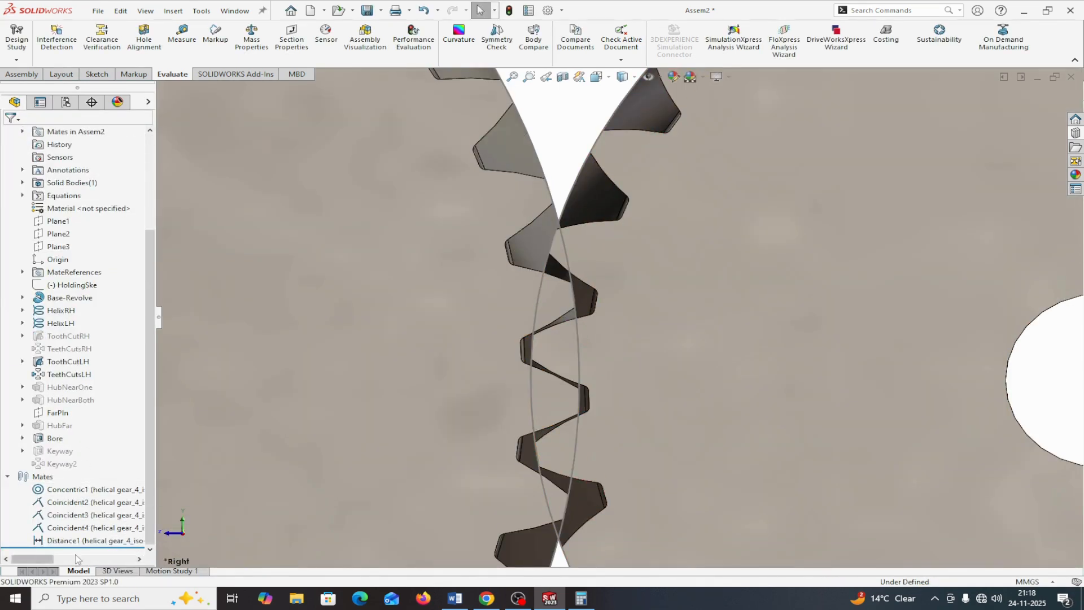
- Set the distance mate between the two gear centres to 99.60 mm and close the Mate command
right_click(80, 541)
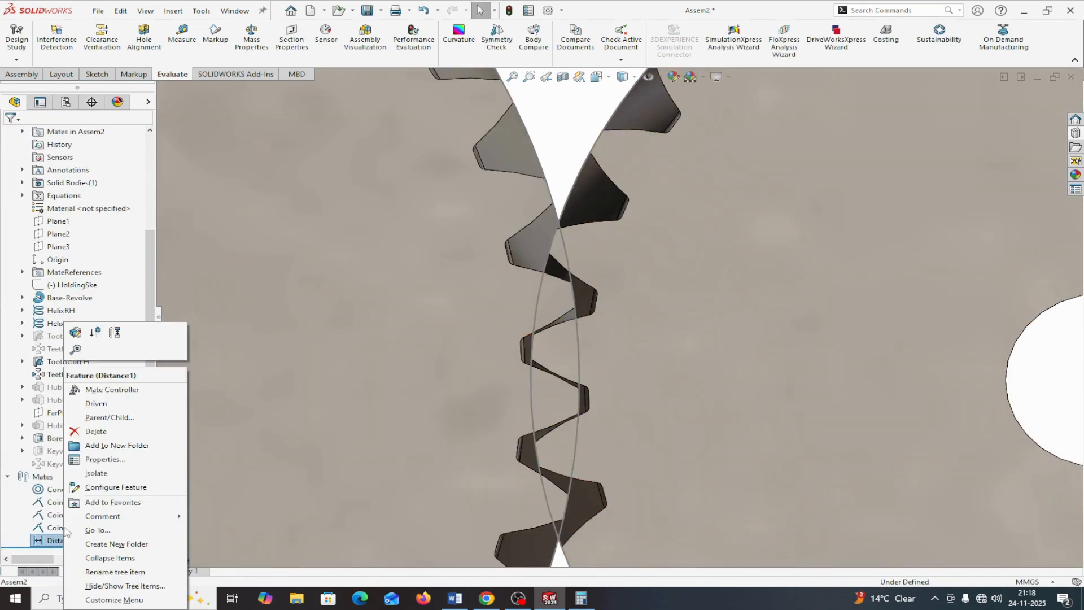
left_click(76, 333)
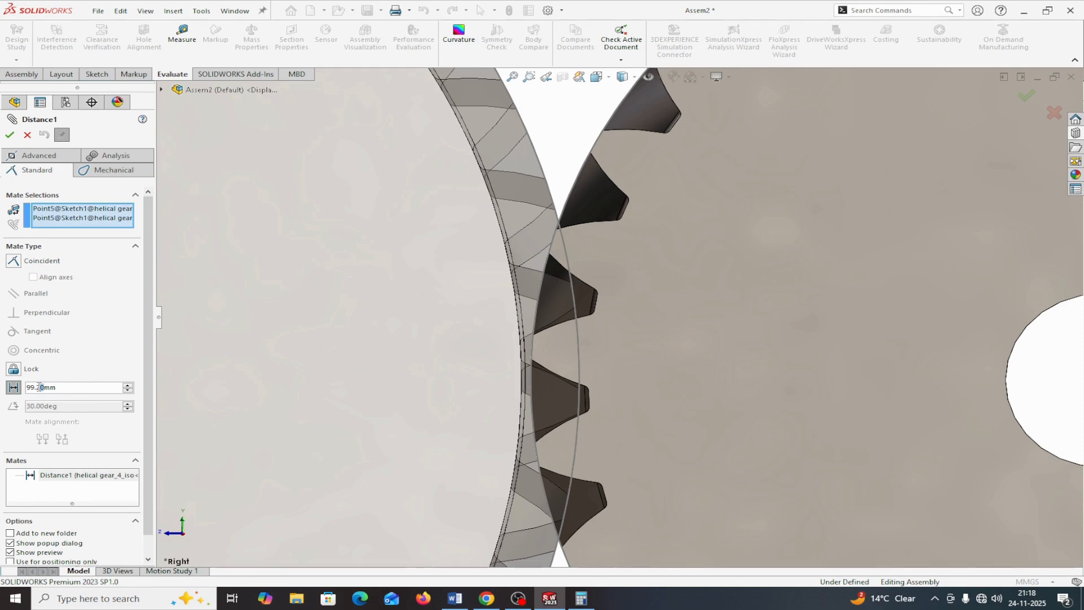
type("6")
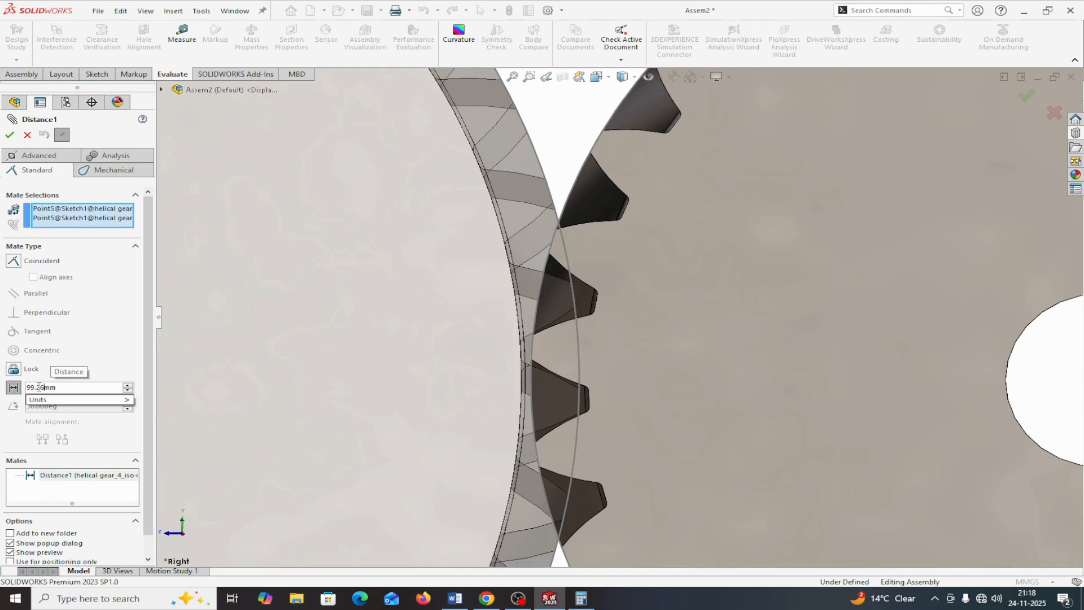
key("BackSpace")
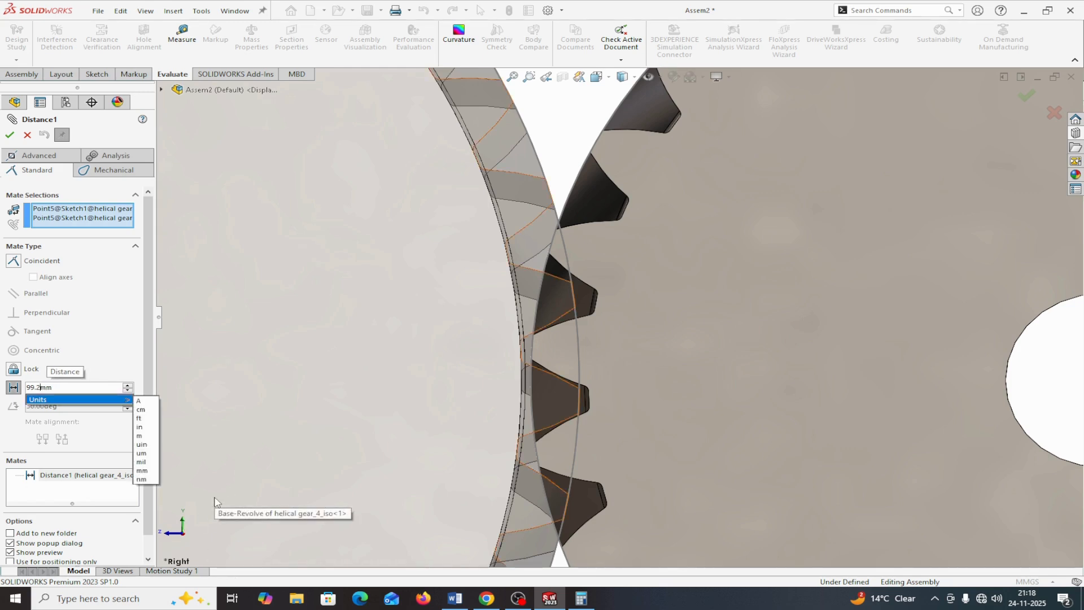
key("BackSpace")
type("60")
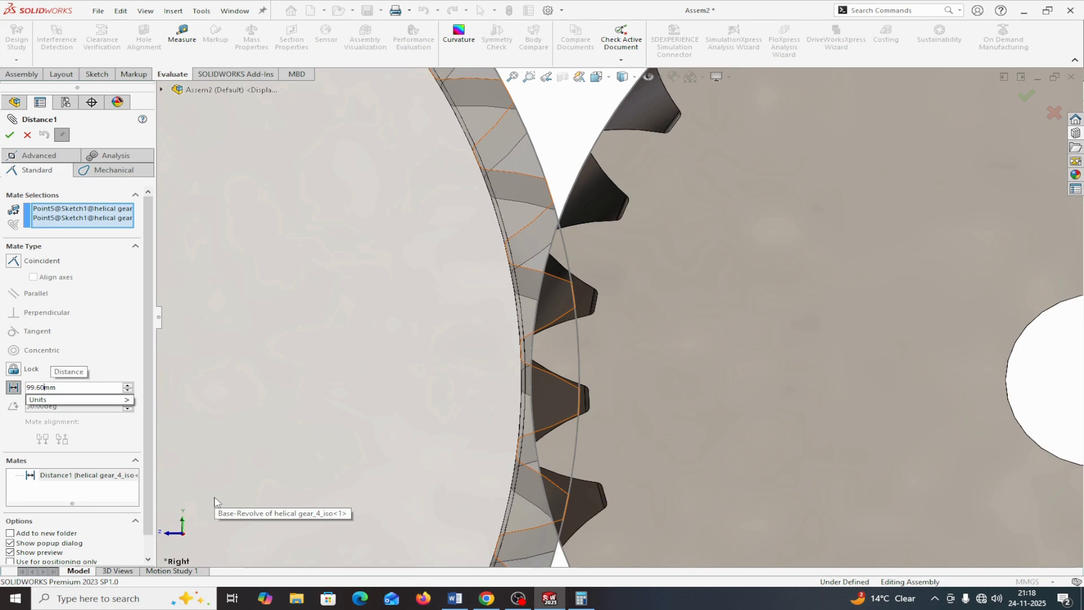
mouse_move(36, 397)
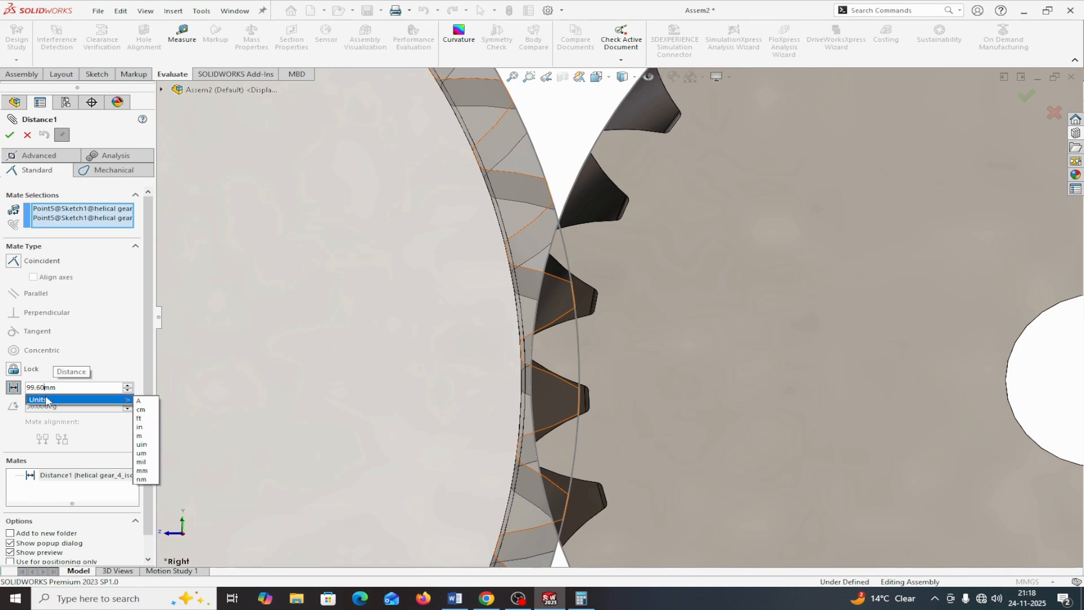
key("Return")
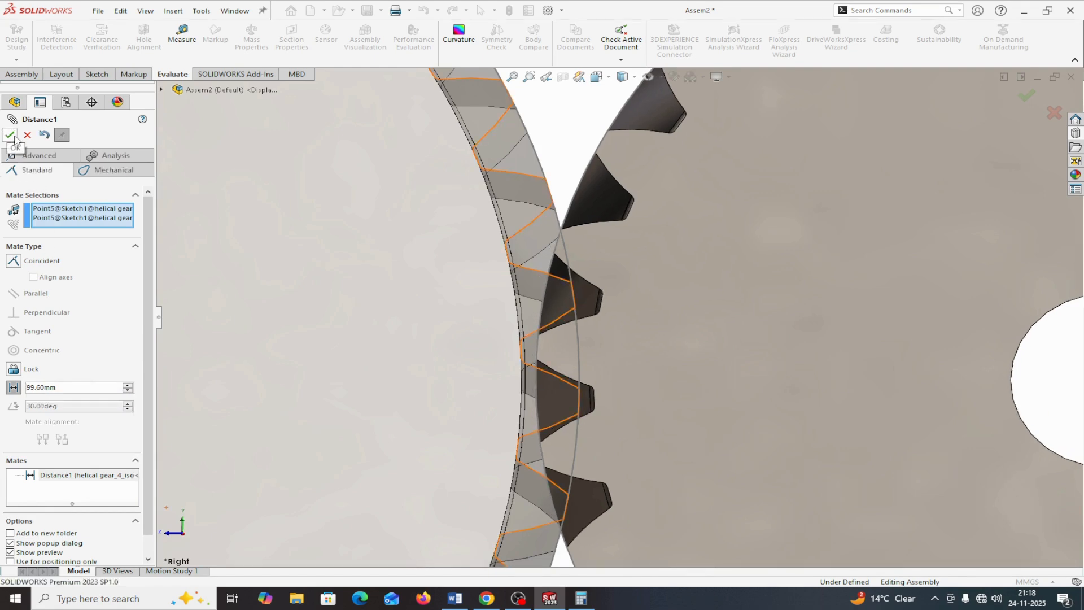
left_click(11, 137)
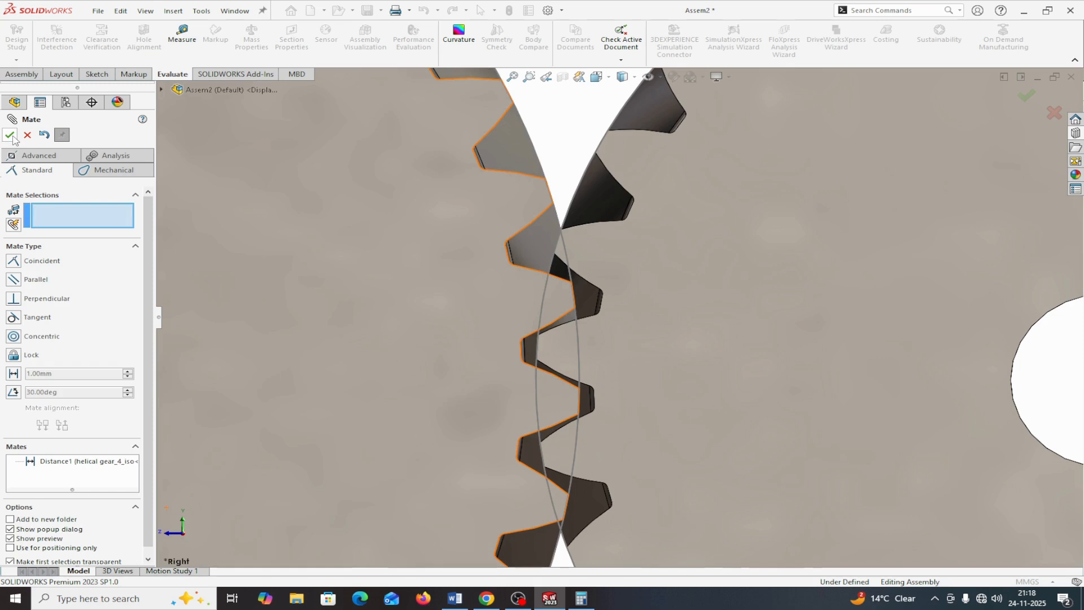
left_click(27, 135)
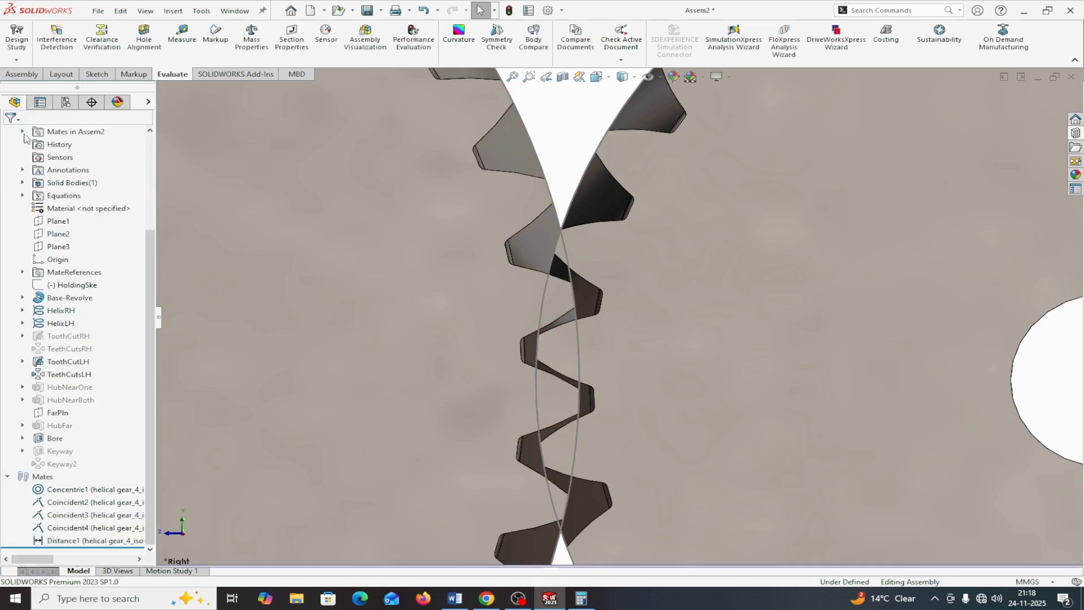
- Open the distance mate between the two gear centres to review its selections and value, and close the Mate command
right_click(61, 541)
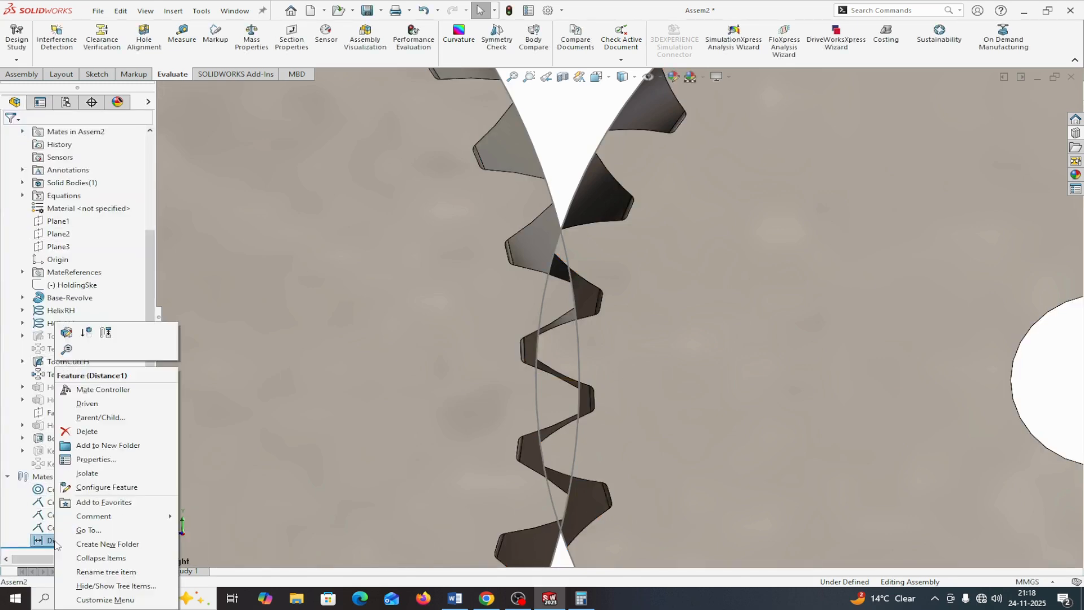
left_click(66, 348)
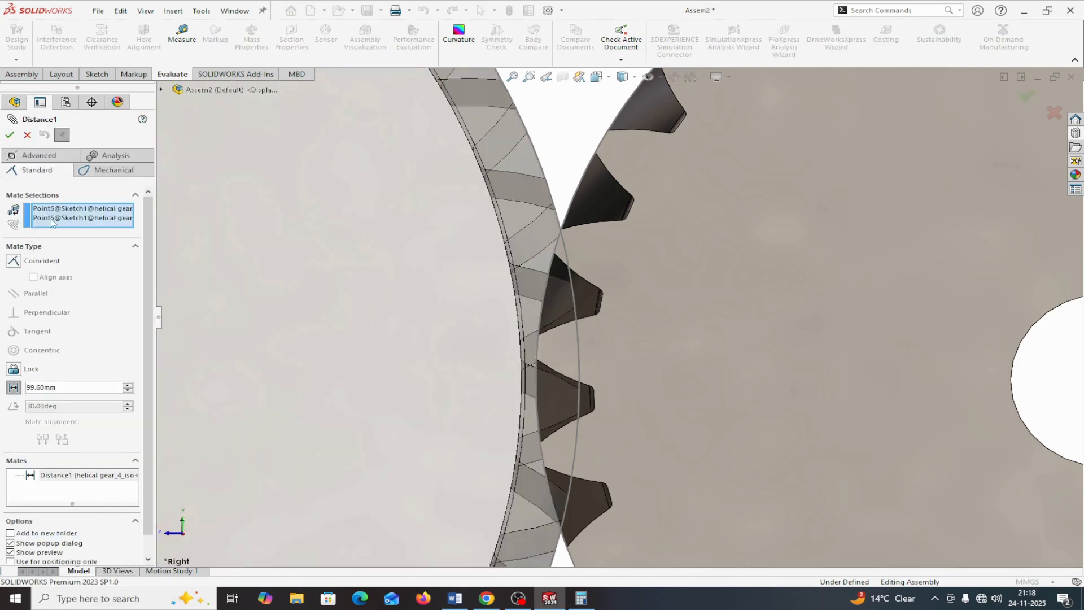
left_click(10, 135)
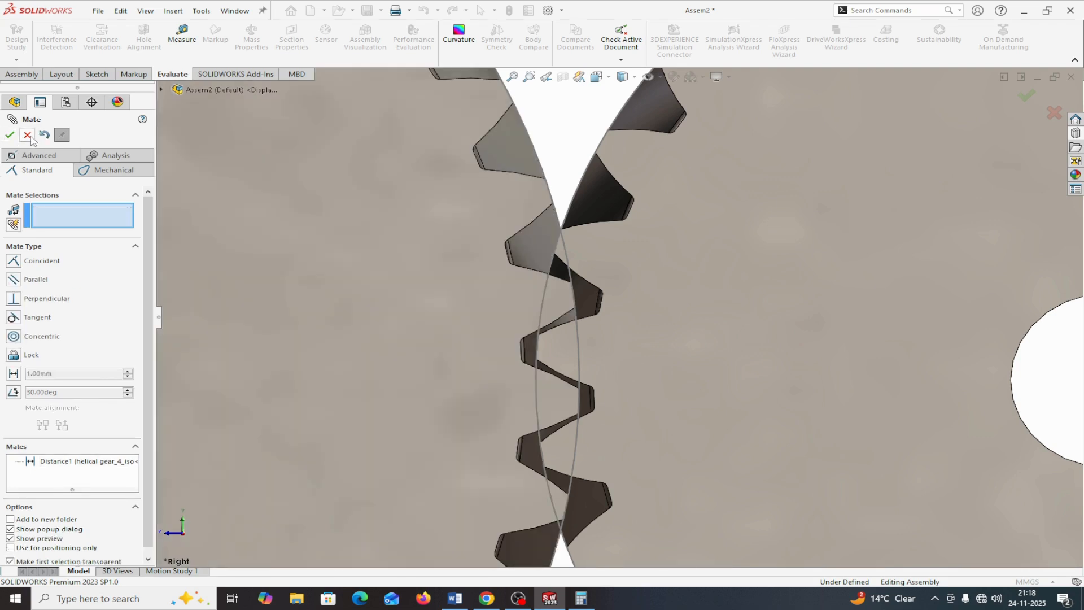
left_click(27, 134)
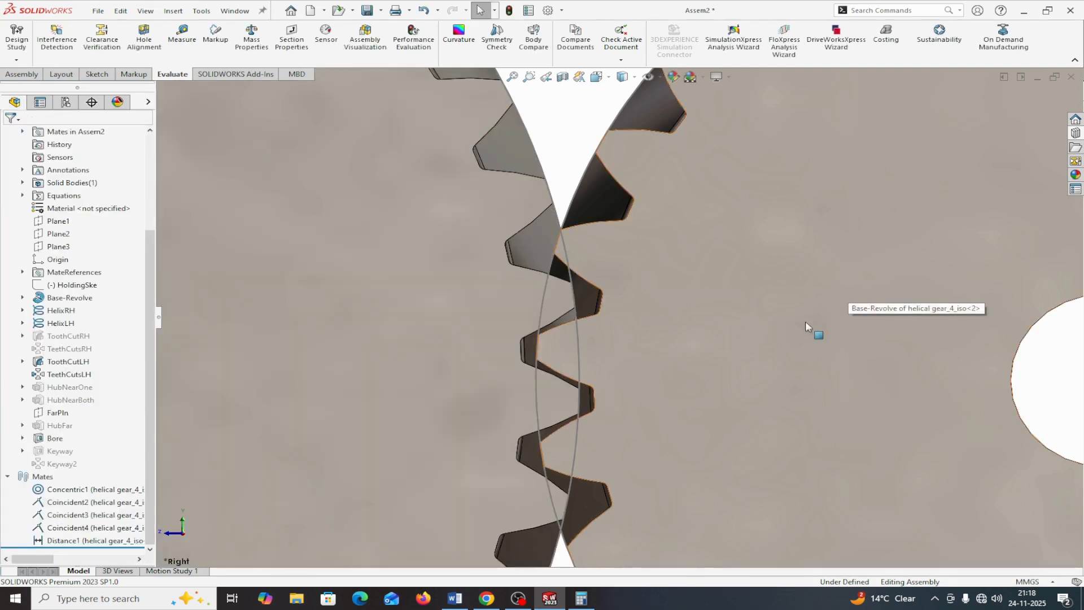
- Run interference detection on the whole assembly and close the check
scroll(806, 324, "up", 3)
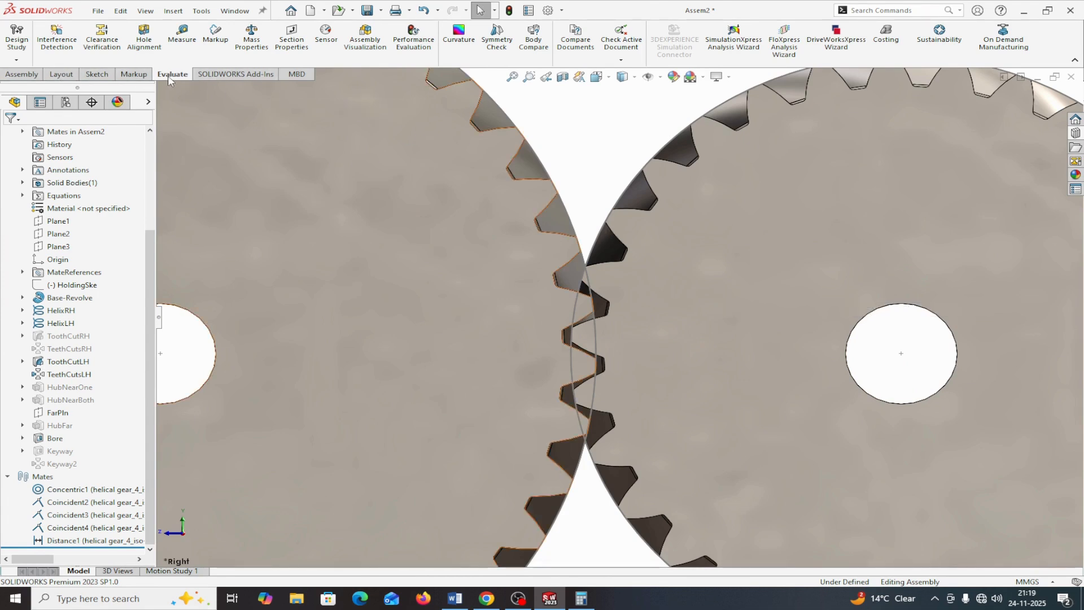
left_click(64, 44)
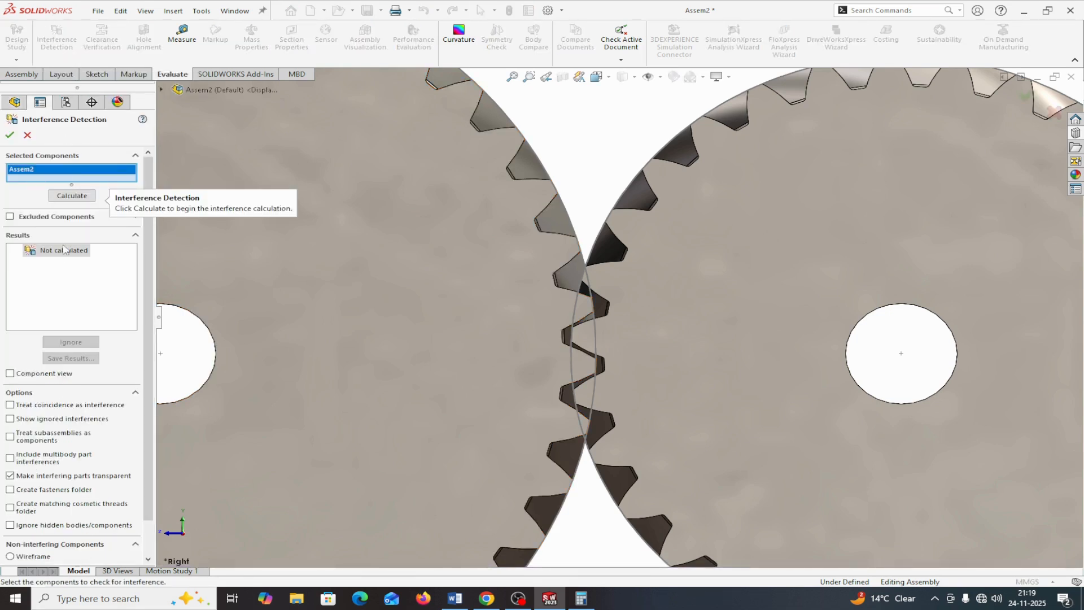
left_click(68, 197)
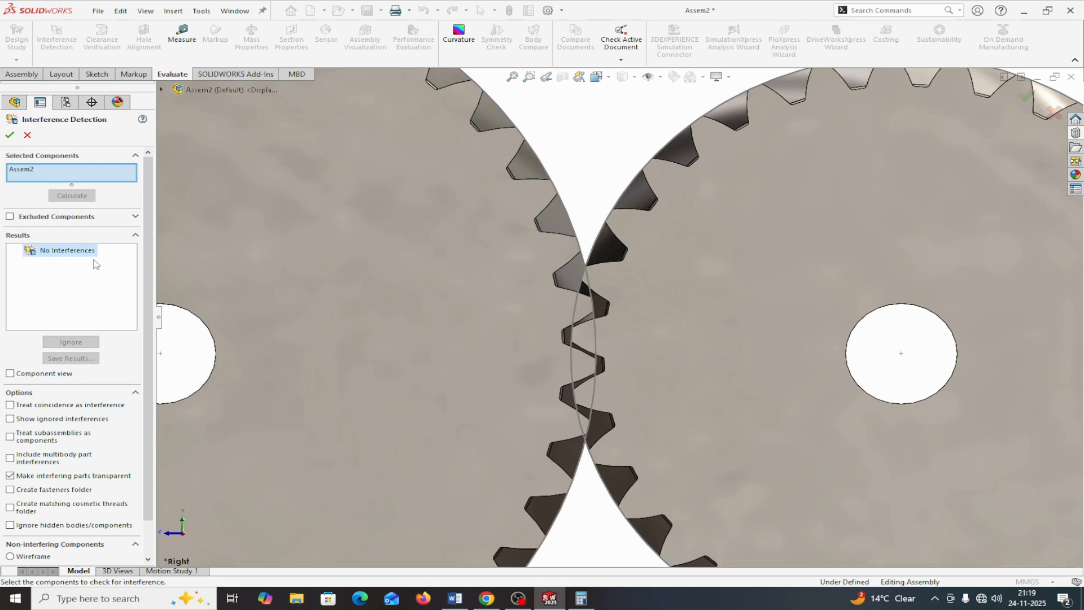
left_click(9, 135)
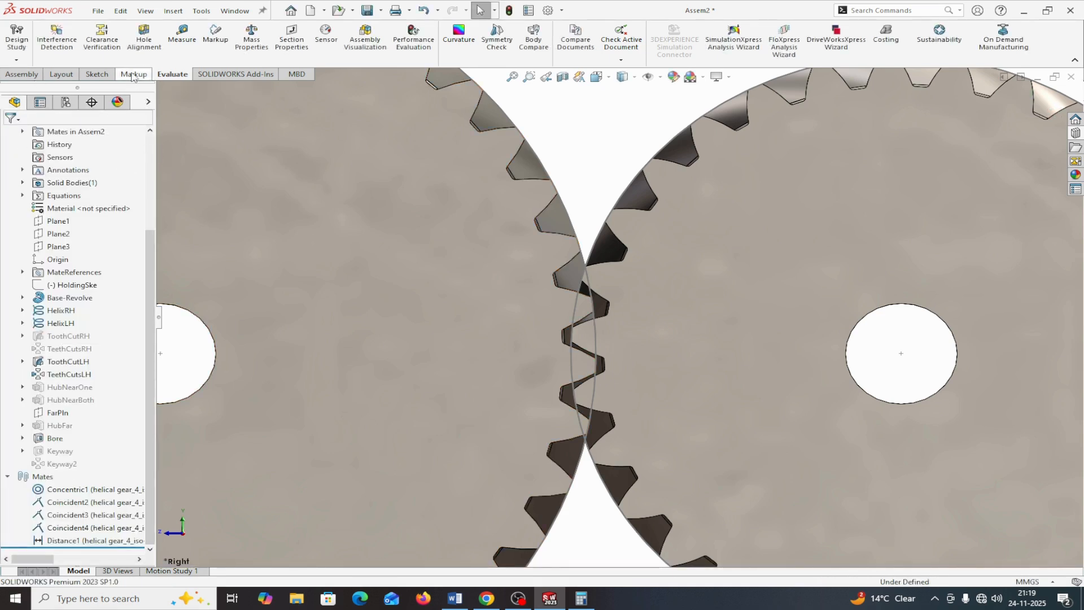
- Start a mechanical Gear mate between the bore faces of the 40-tooth and 30-tooth gears
left_click(31, 74)
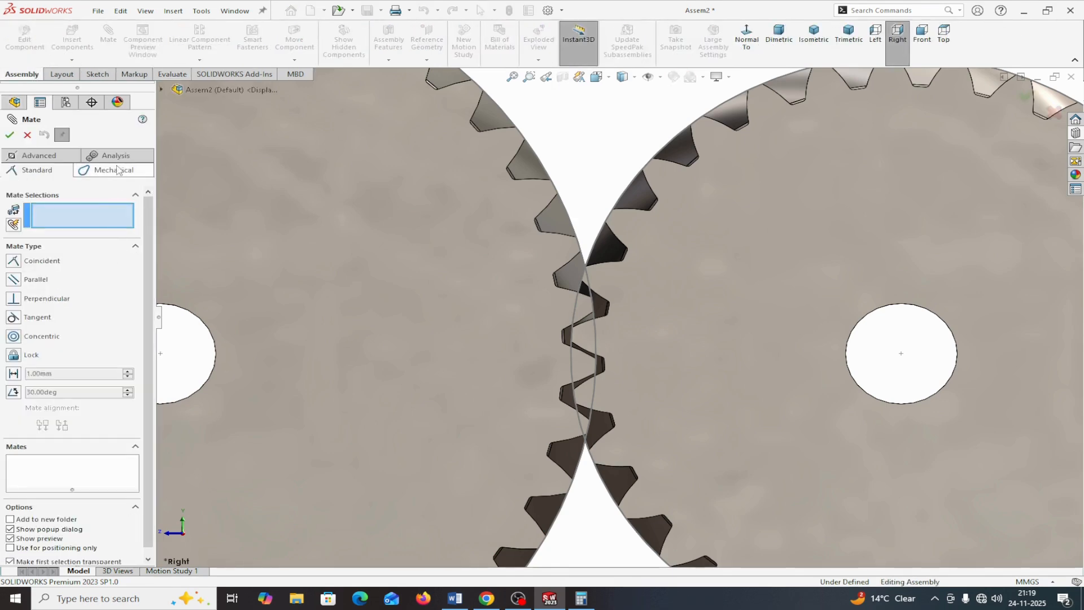
left_click(119, 172)
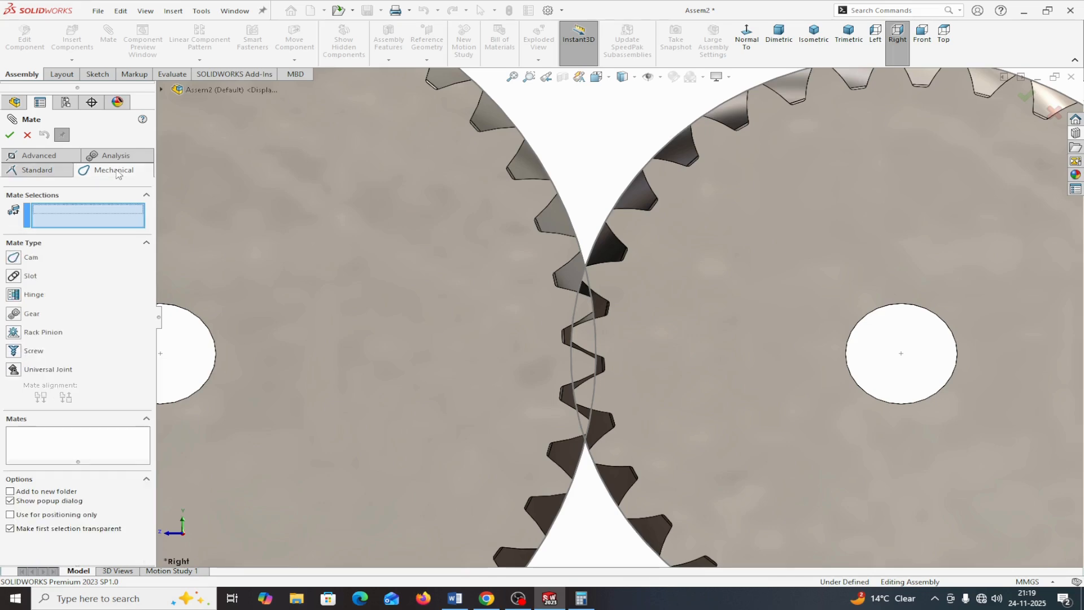
left_click(23, 312)
scroll(237, 339, "down", 5)
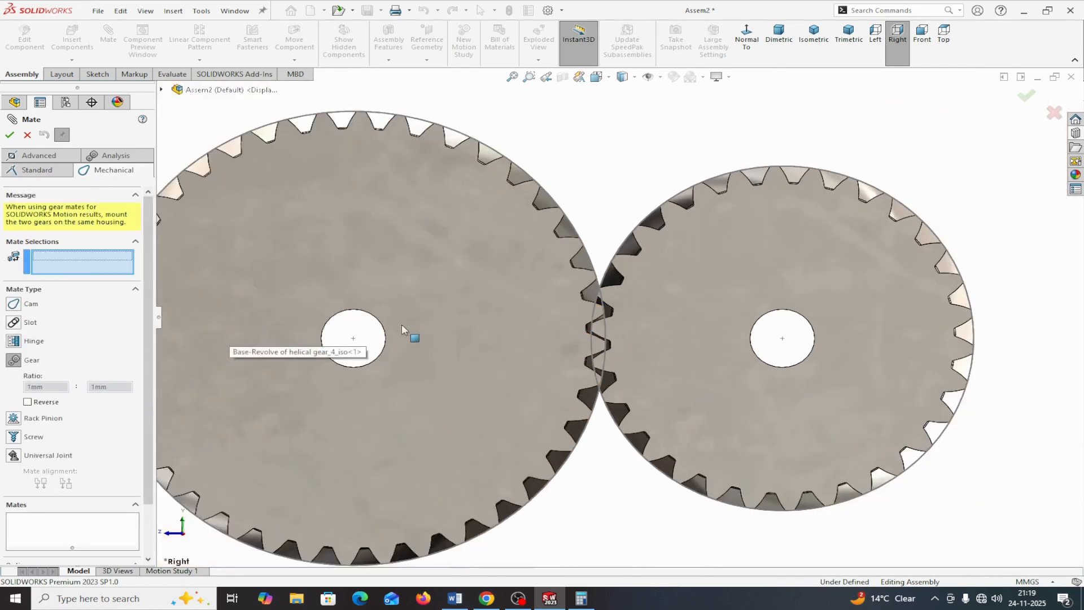
scroll(402, 326, "up", 2)
middle_click_drag(444, 279, 437, 316)
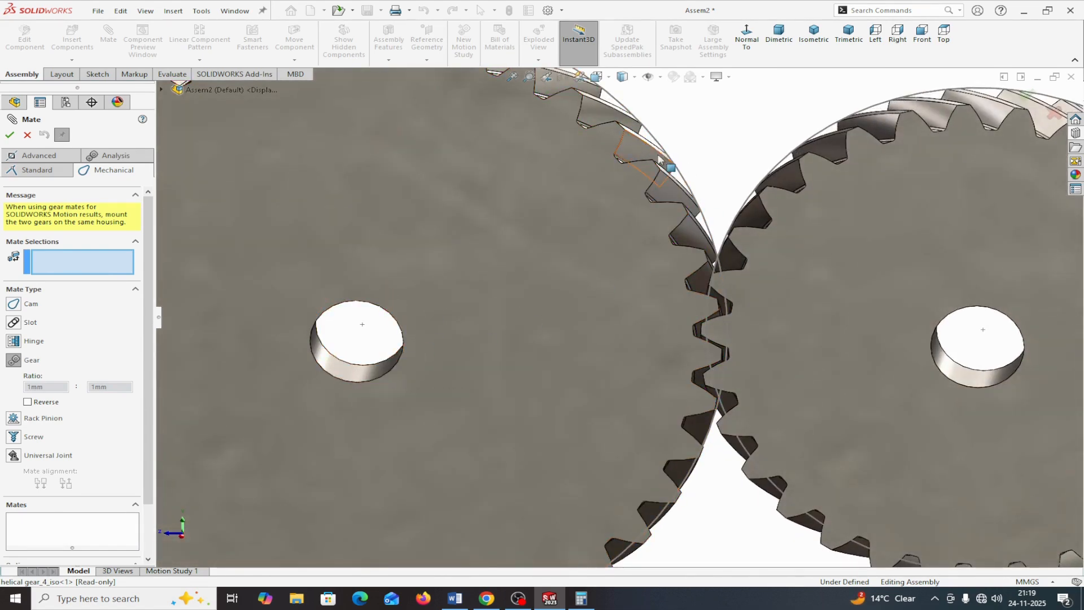
left_click(325, 361)
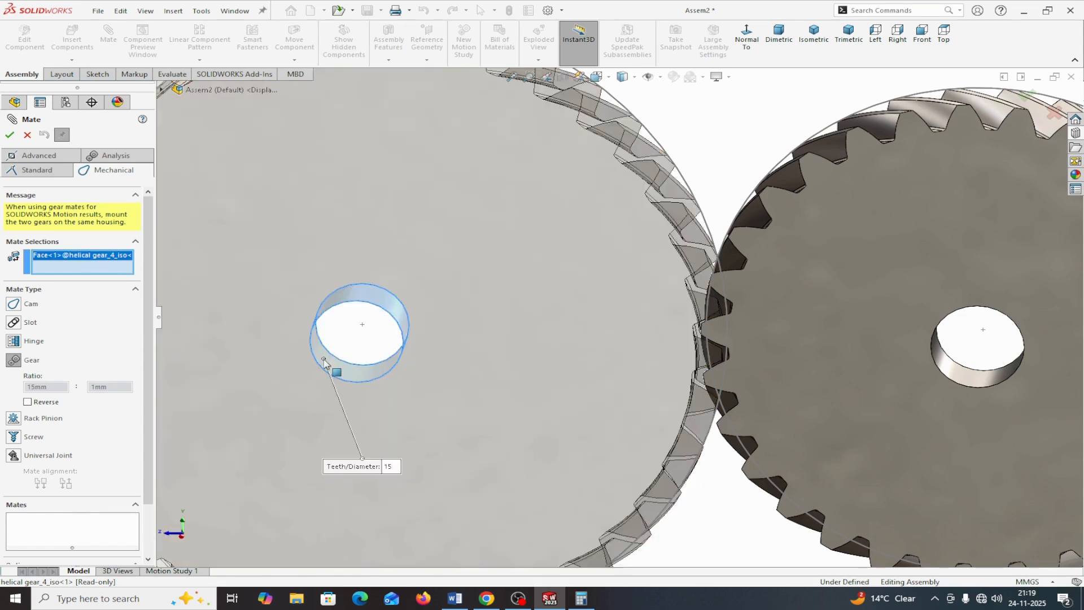
left_click(958, 375)
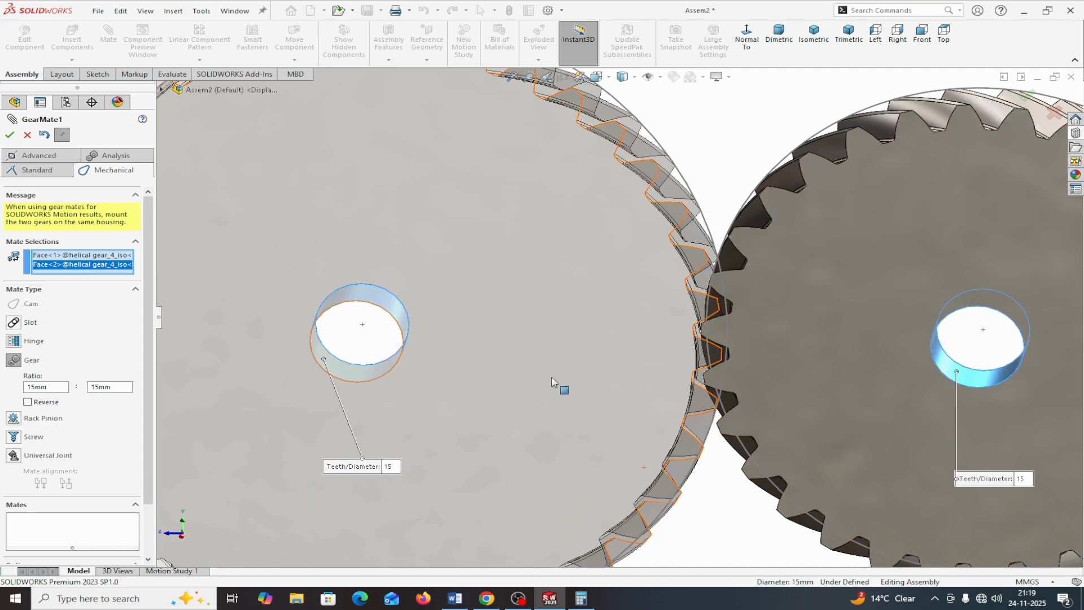
- Set the gear mate ratio to 40 for the large gear and 30 for the small gear, and accept the mate
left_click(389, 468)
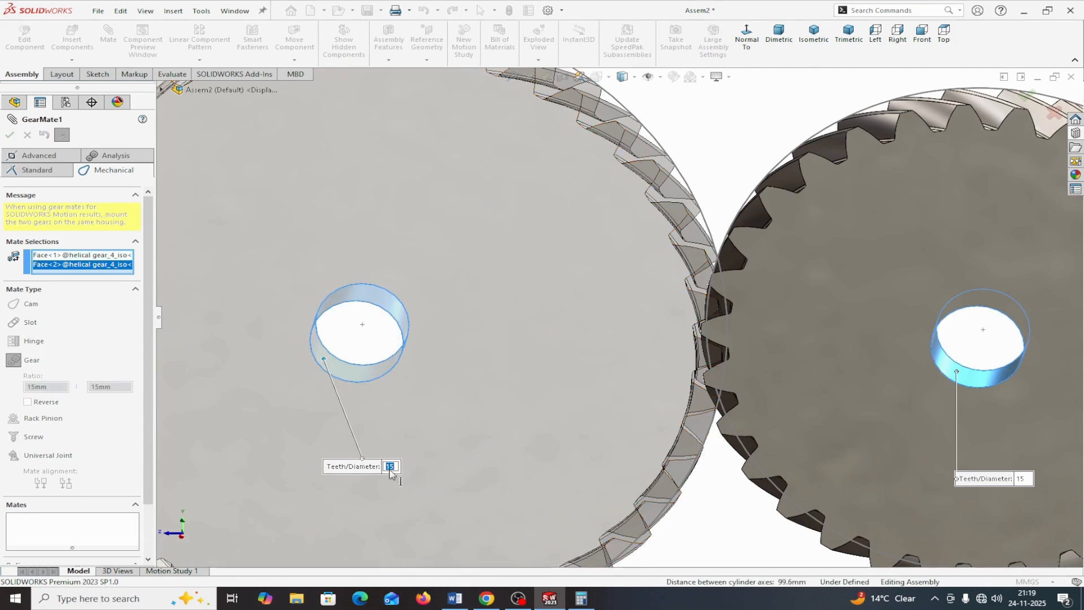
type("40")
key("Return")
left_click(1023, 479)
type("30")
key("Return")
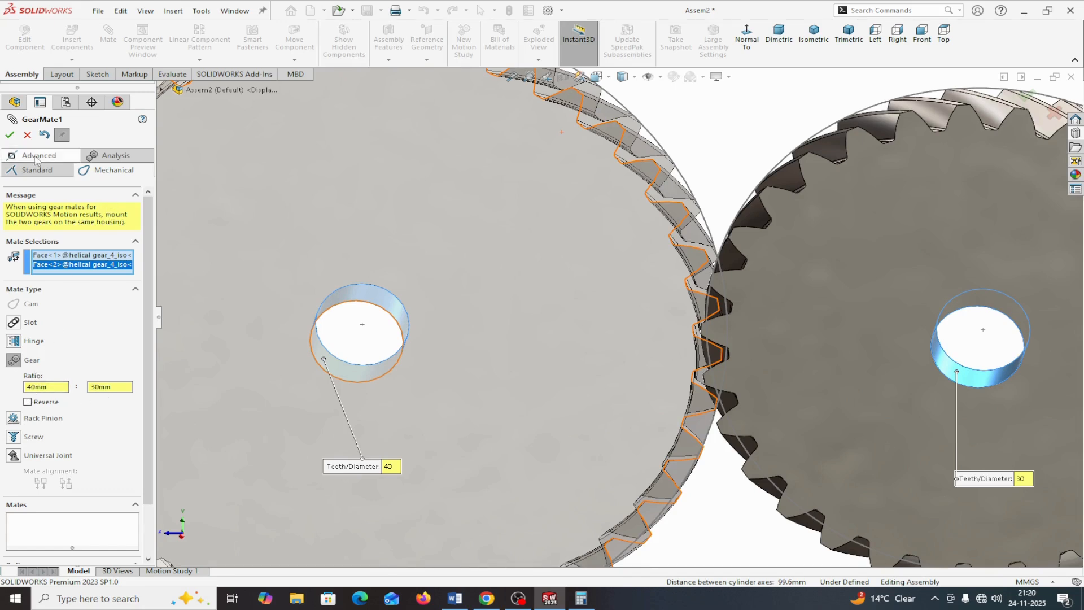
left_click(10, 134)
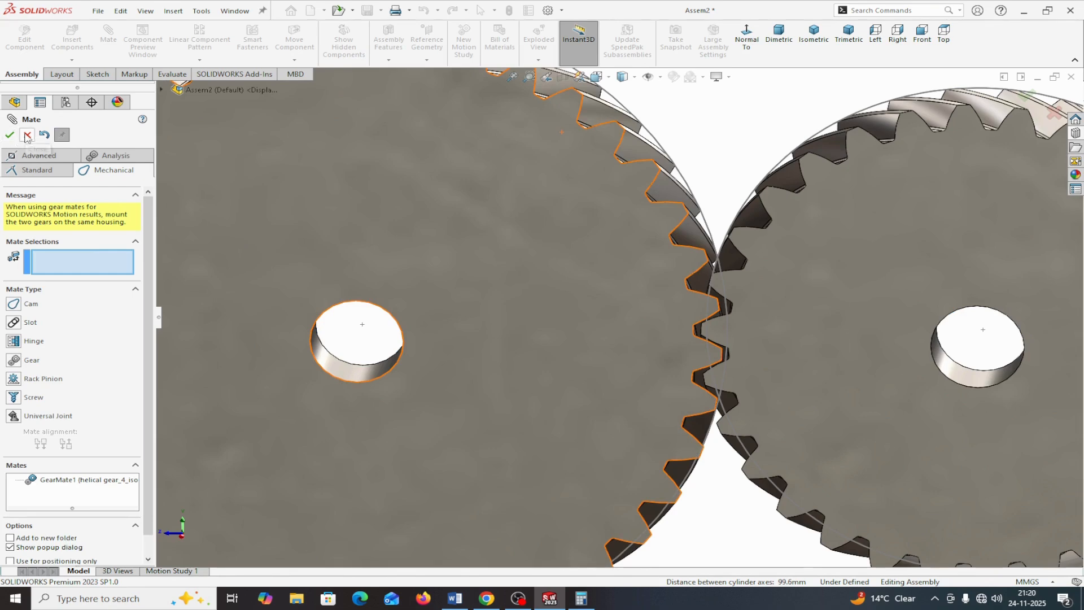
left_click(27, 136)
- Rotate the 30-tooth gear by hand to test that it drives the 40-tooth gear
key("f")
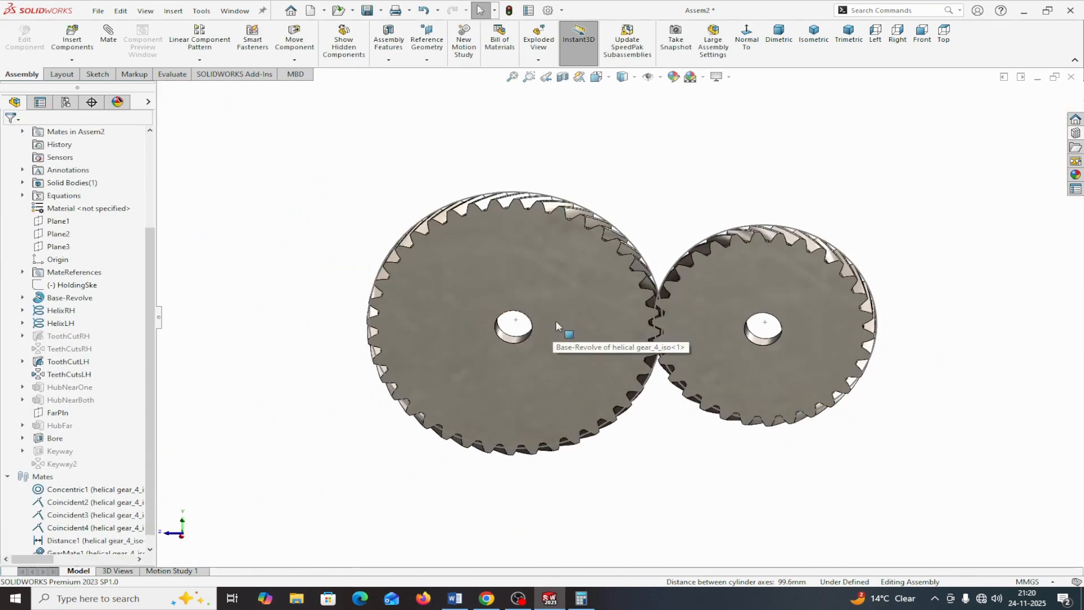
left_click(710, 292)
left_click_drag(710, 292, 794, 345)
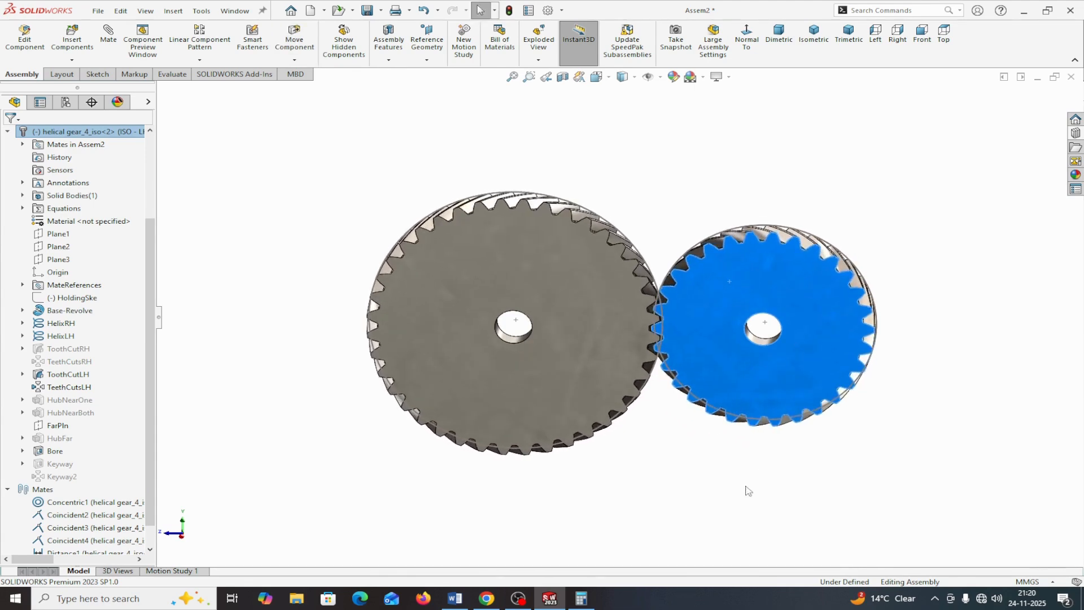
middle_click_drag(637, 520, 669, 516)
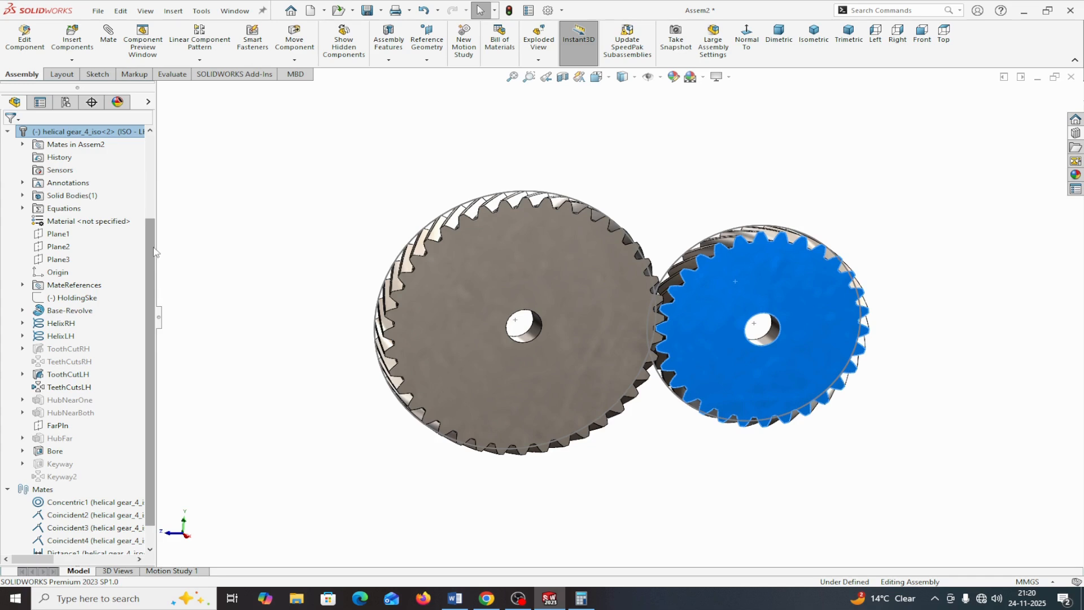
- Apply a green component-level appearance (RGB 0, 255, 0) to the 40-tooth gear
left_click_drag(151, 247, 159, 188)
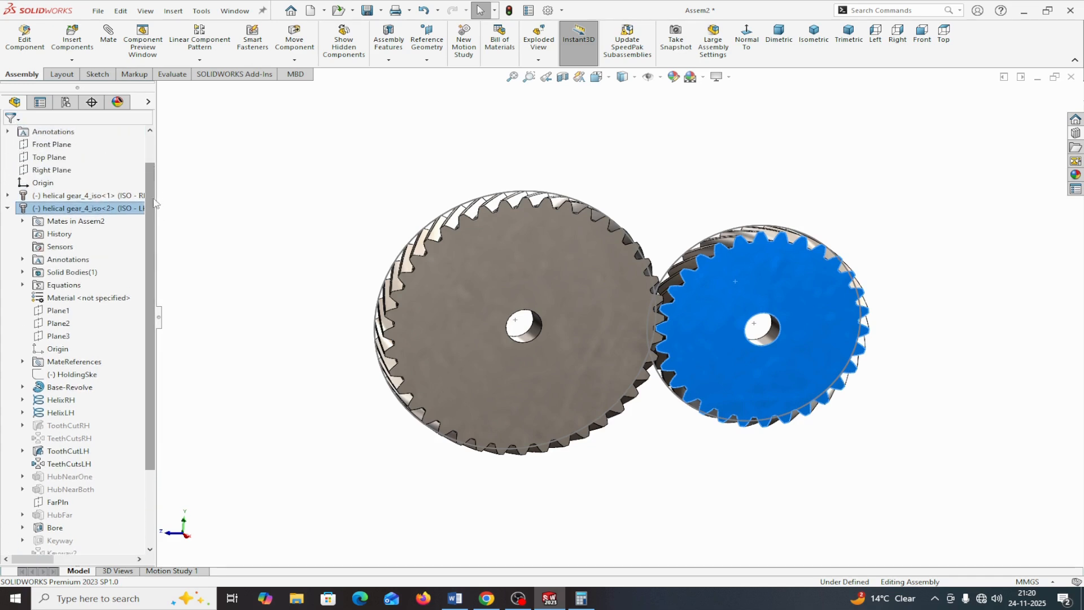
left_click(148, 101)
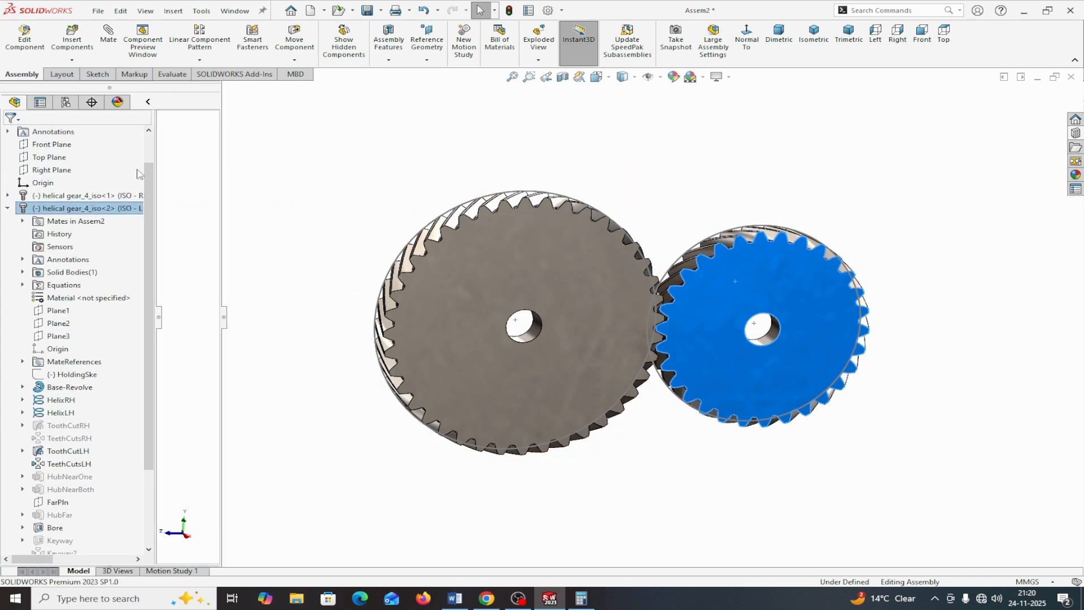
left_click(197, 196)
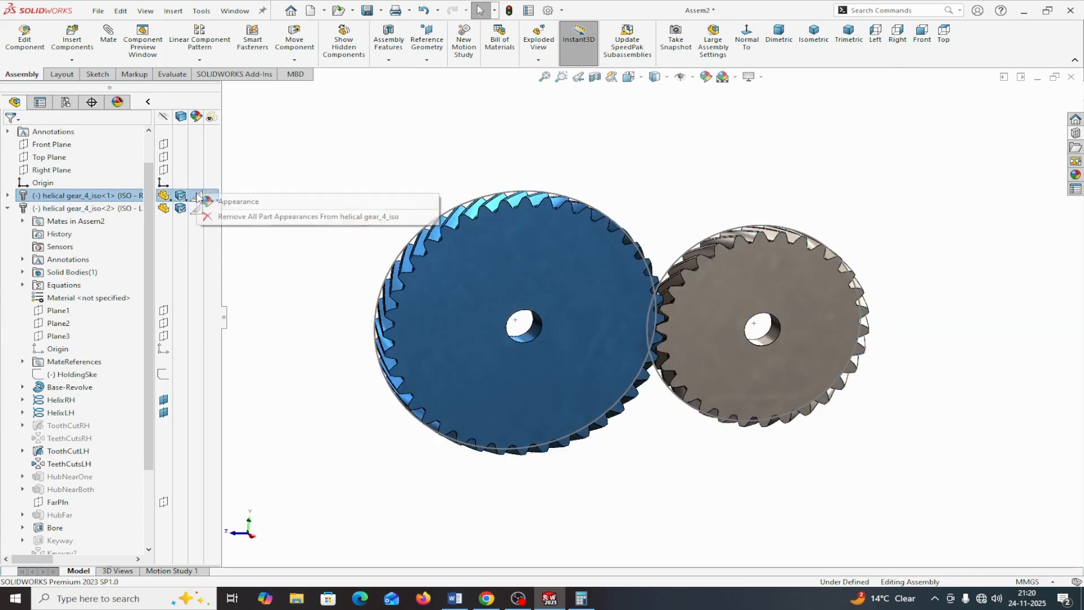
left_click(210, 202)
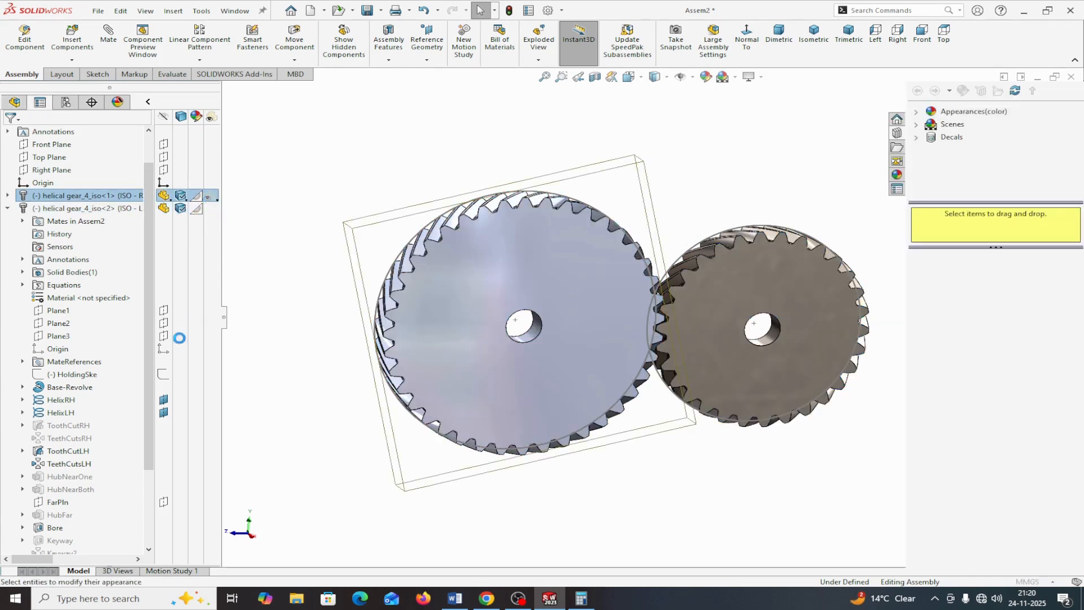
left_click(106, 406)
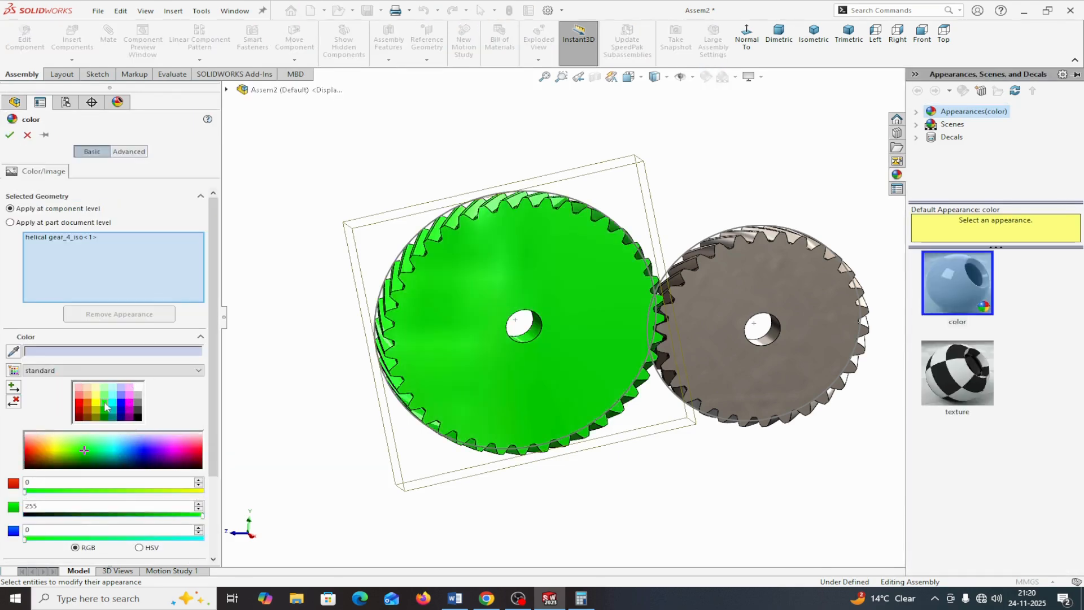
left_click(10, 135)
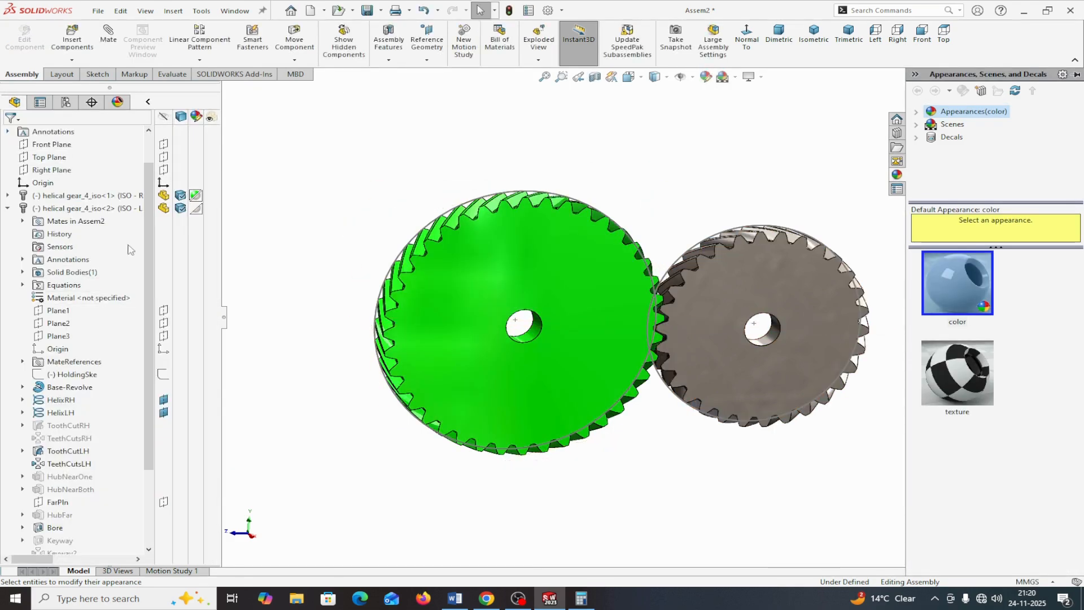
- Apply a cyan component-level appearance (RGB 0, 255, 255) to the 30-tooth gear and collapse the display pane
left_click(194, 210)
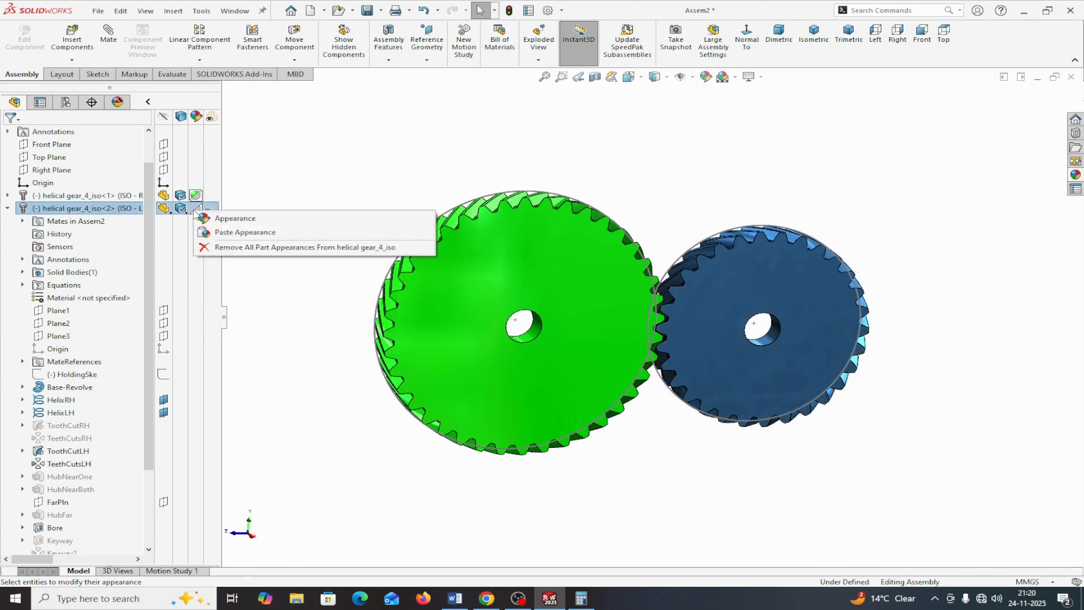
left_click(231, 219)
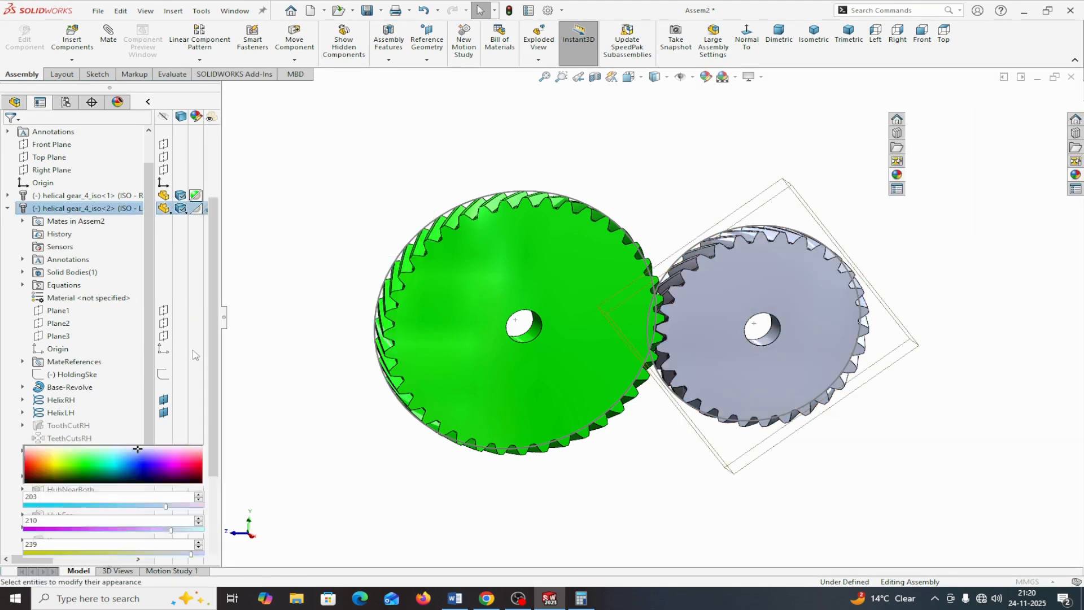
left_click(114, 405)
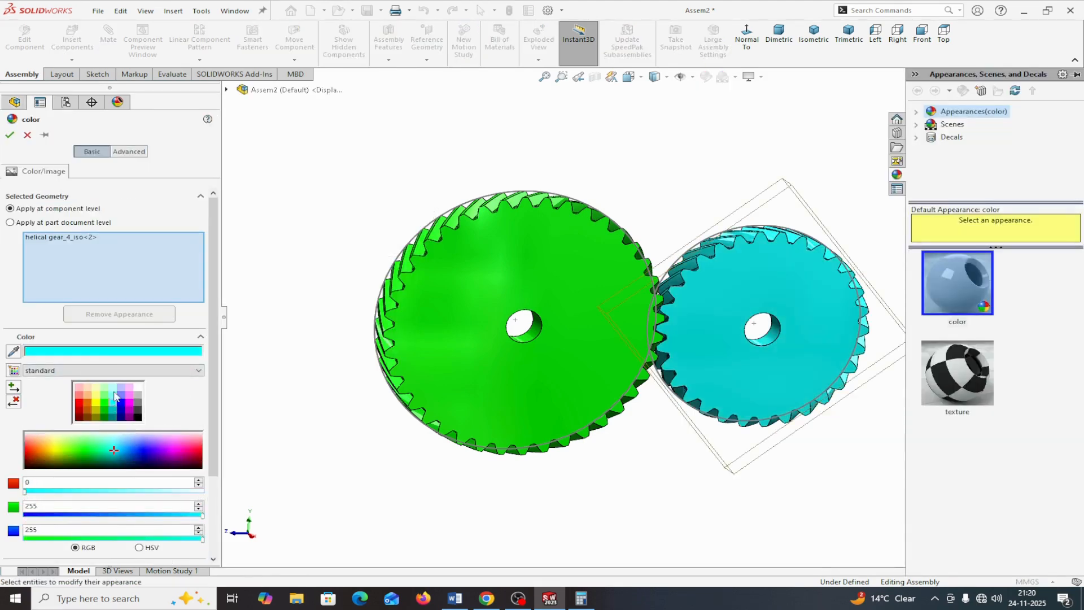
left_click(9, 134)
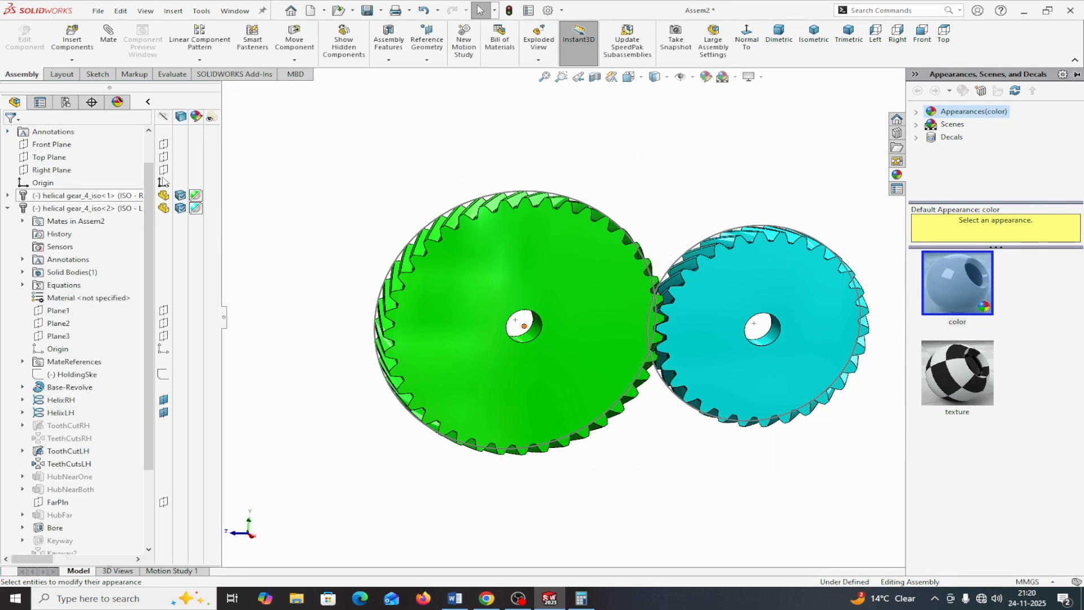
left_click(149, 103)
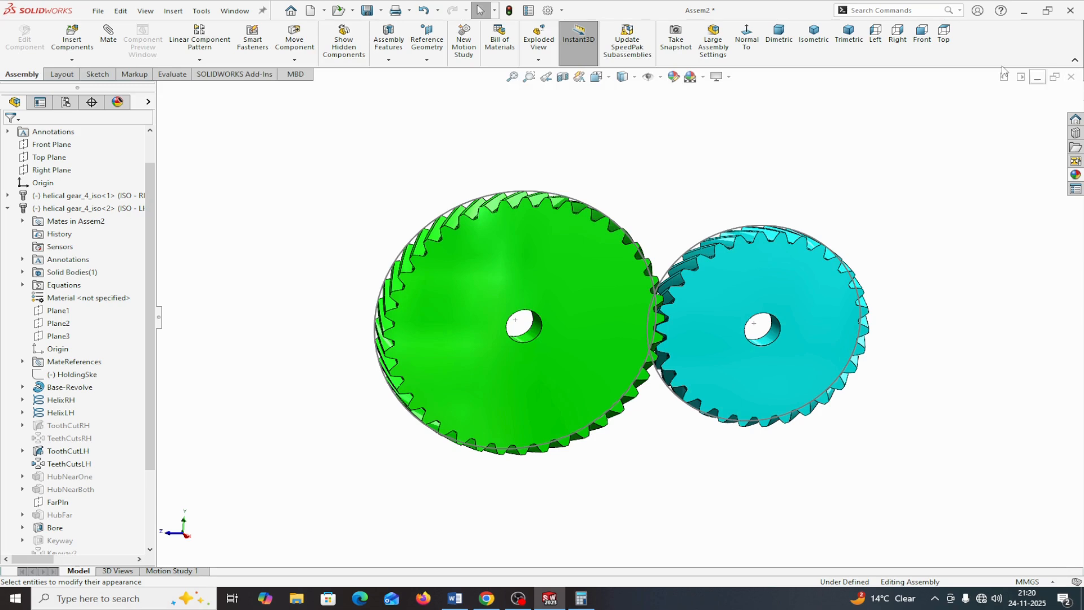
- Check that the MotionManager is enabled and open Motion Study 1
right_click(972, 51)
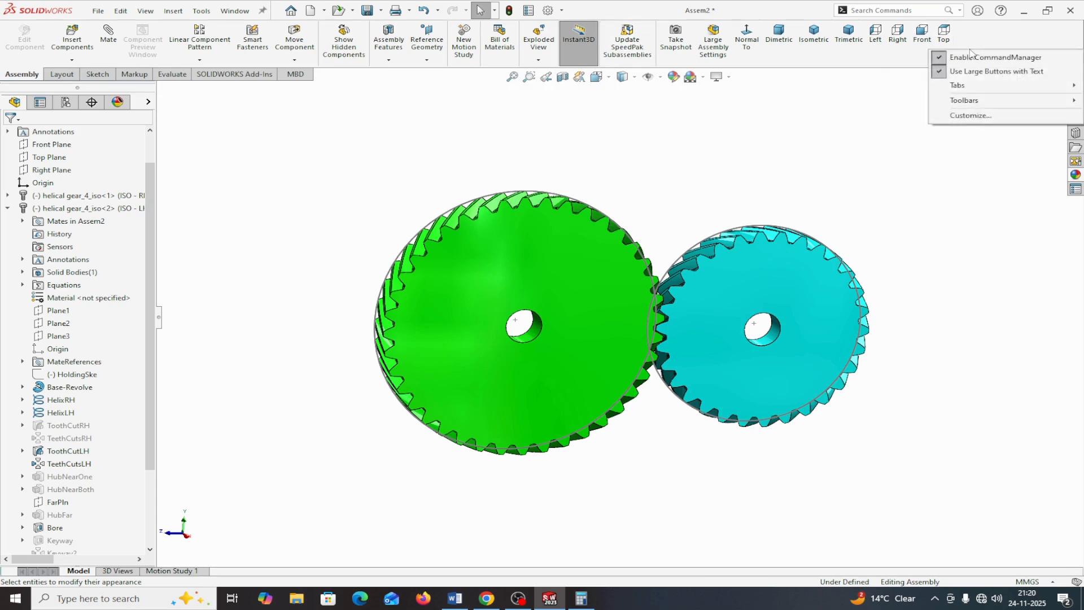
mouse_move(964, 106)
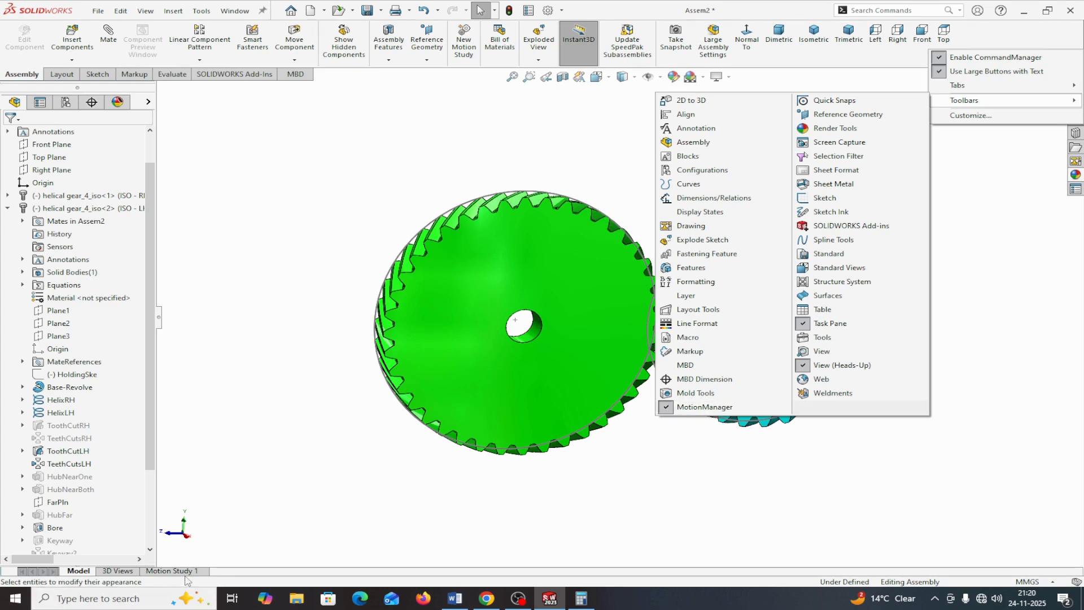
left_click(334, 515)
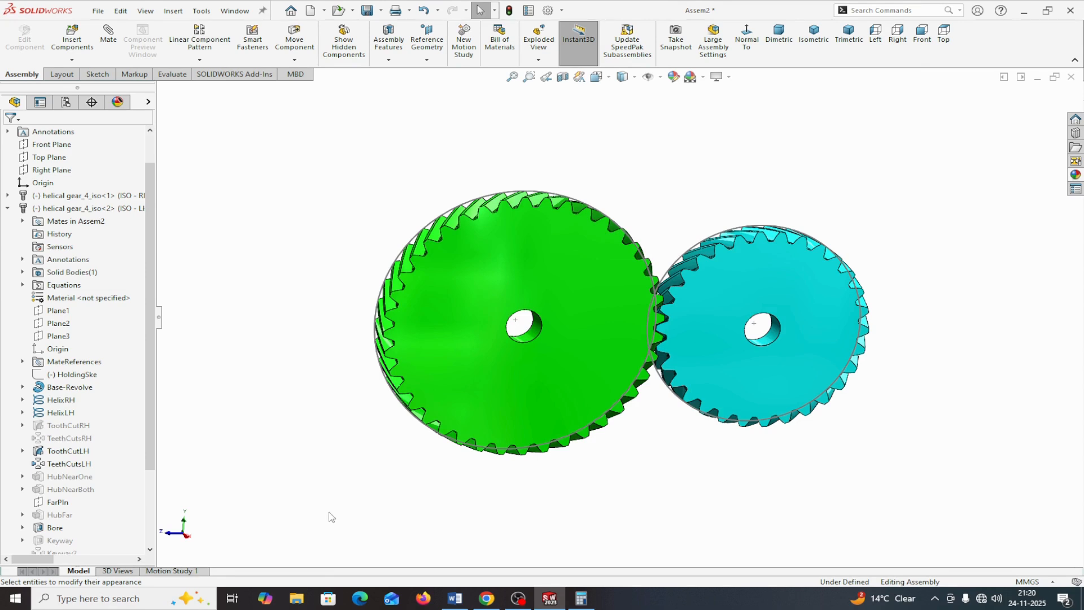
left_click(195, 571)
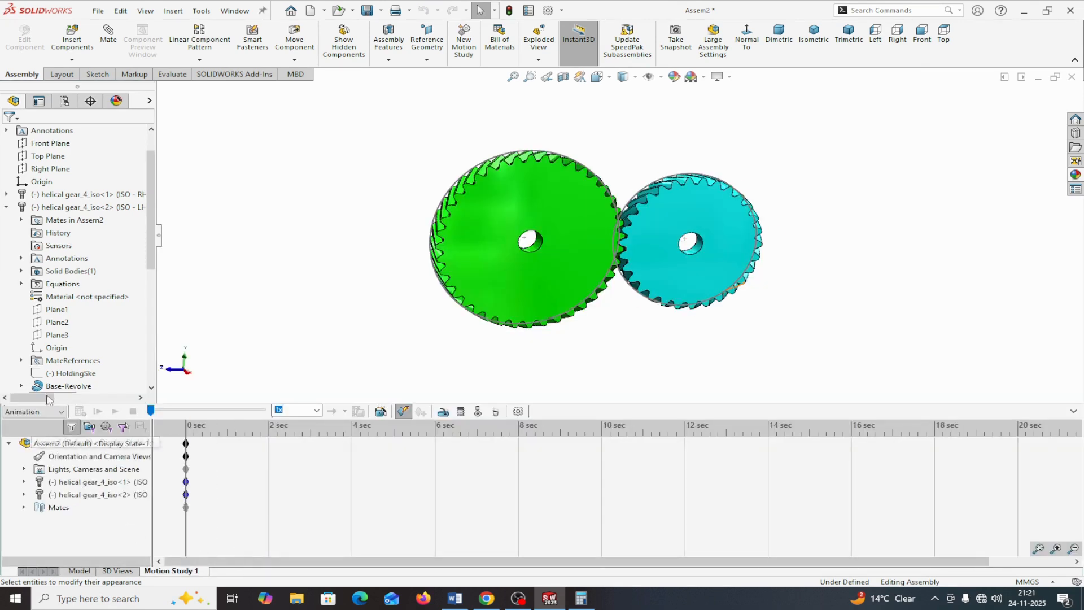
- Keep the study type as Animation and add a constant-speed rotary motor of 1 RPM on the green gear's bore face
left_click(61, 412)
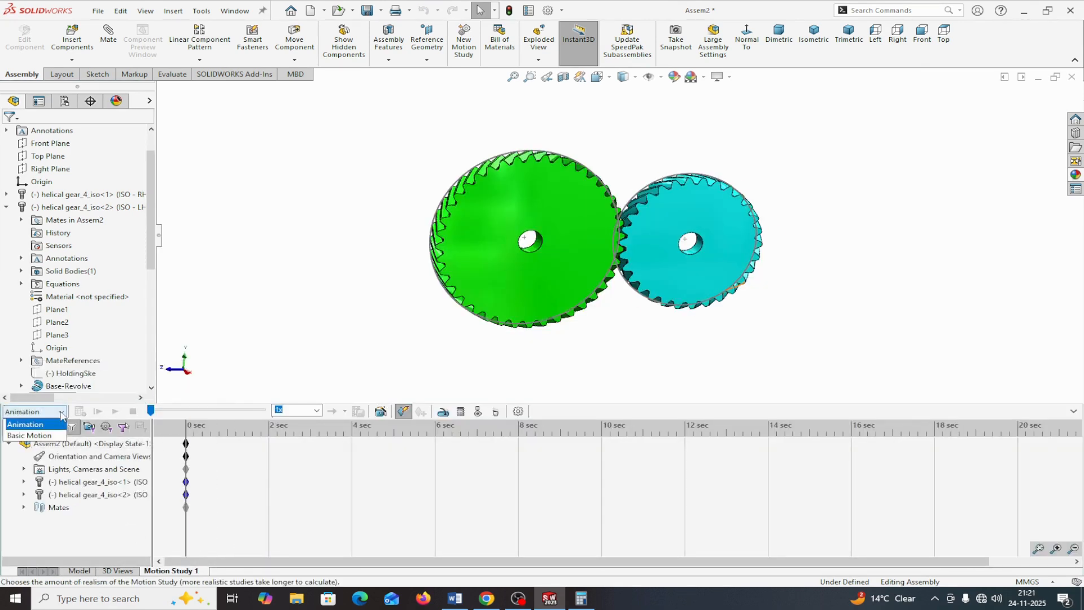
left_click(35, 425)
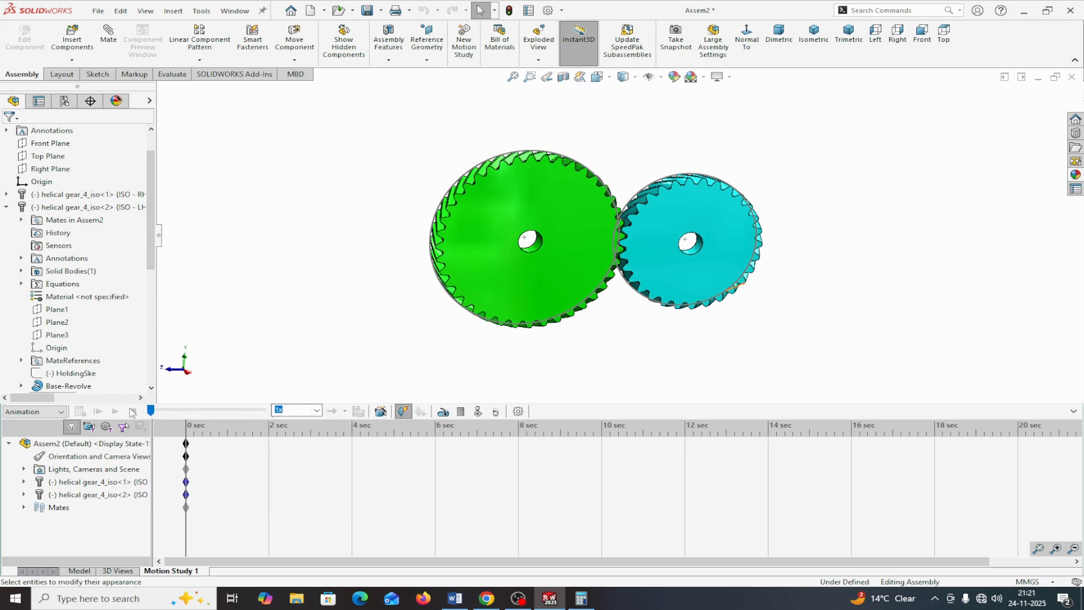
left_click(443, 412)
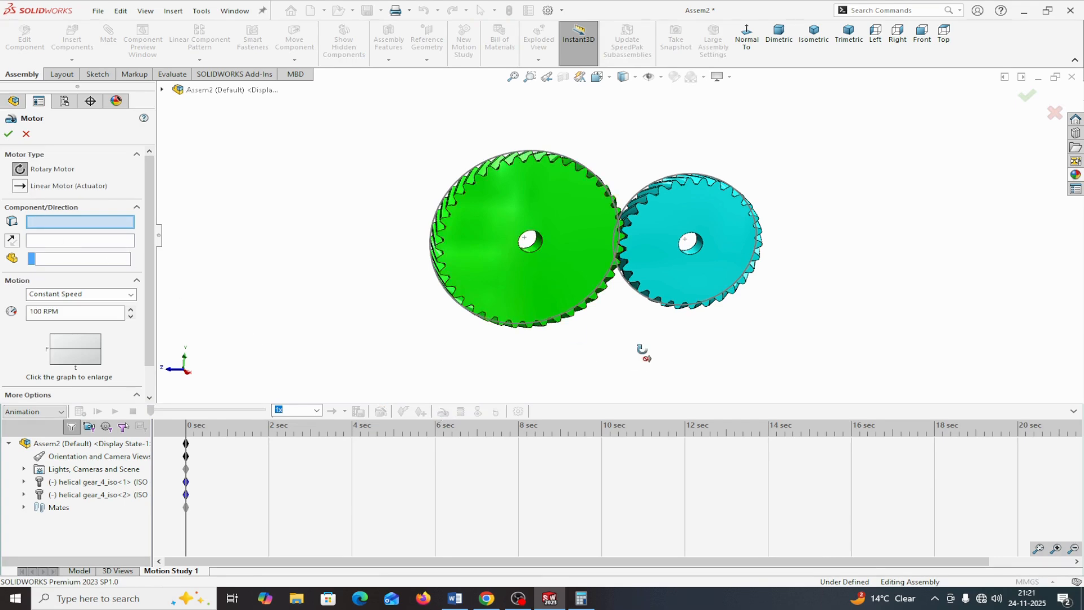
middle_click_drag(640, 348, 644, 360)
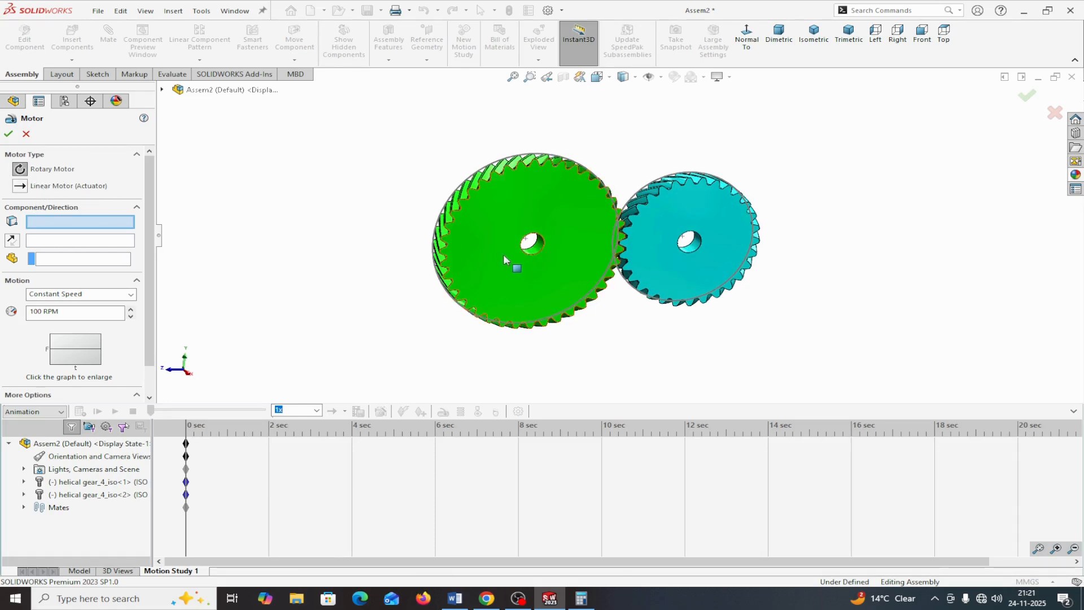
left_click(538, 258)
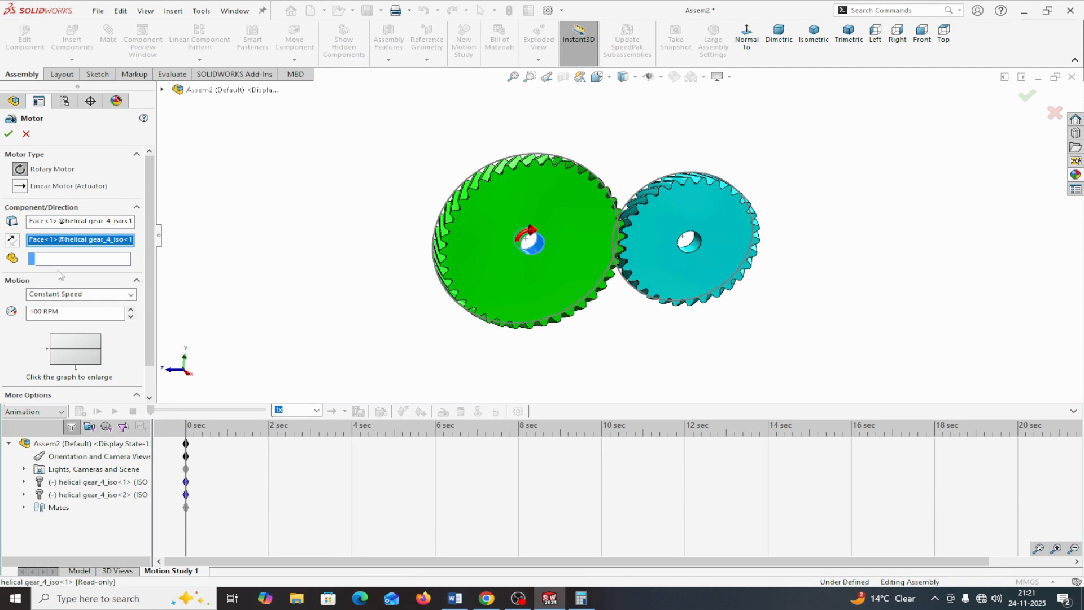
left_click_drag(43, 311, 24, 312)
type("1")
left_click(8, 134)
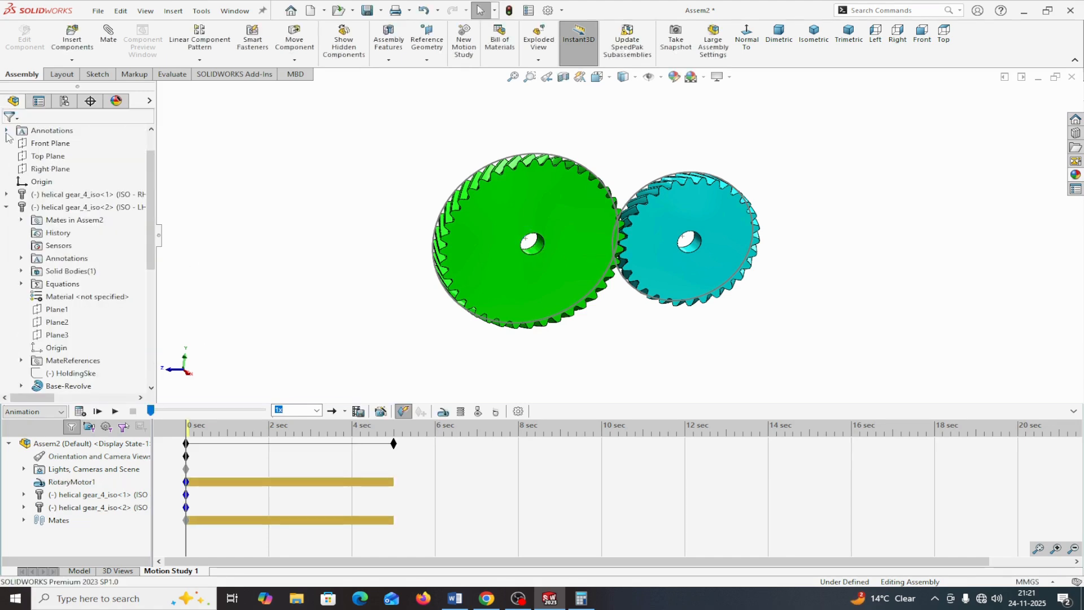
- Extend the motion study to 18 seconds, and calculate and play back the gear animation
left_click(518, 412)
left_click_drag(393, 447, 935, 462)
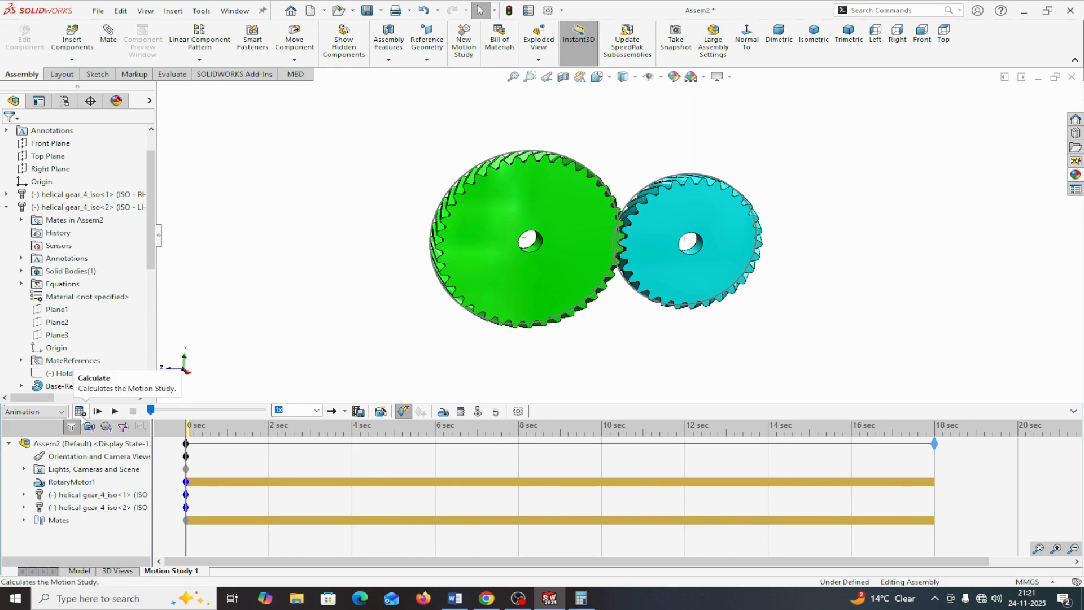
left_click(80, 412)
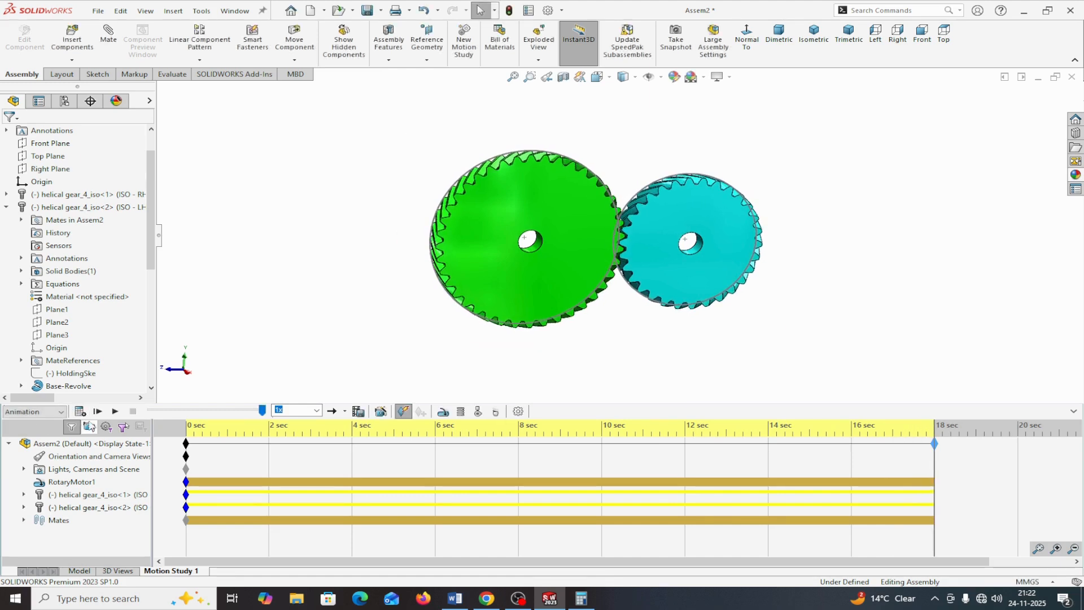
left_click(115, 411)
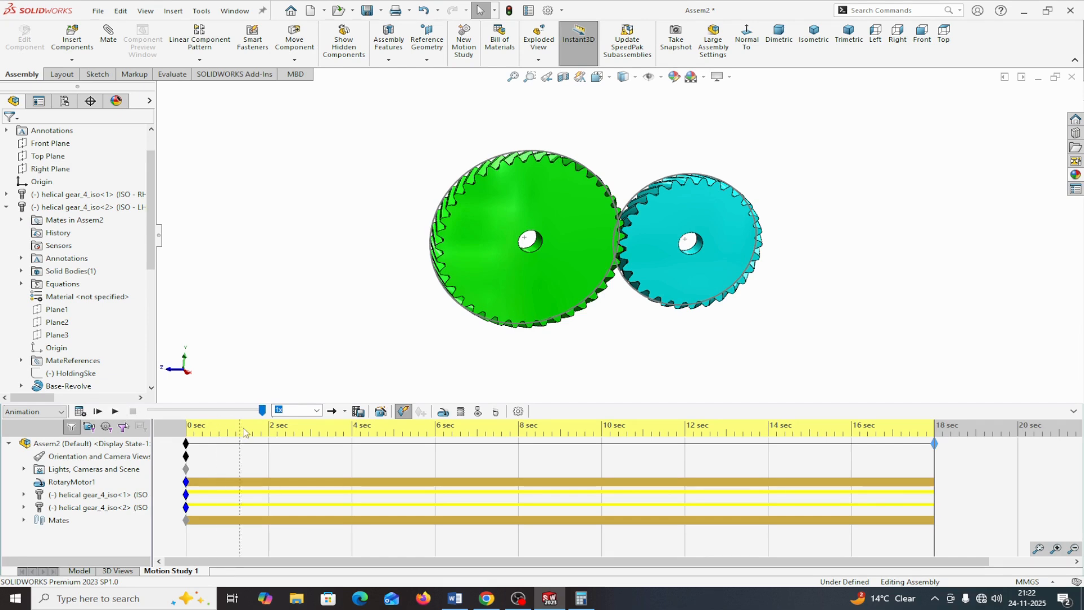
- Try to save the entire animation as an MP4 video named Assem2.mp4 with a 16:9 aspect ratio, and close the save dialog
left_click(361, 417)
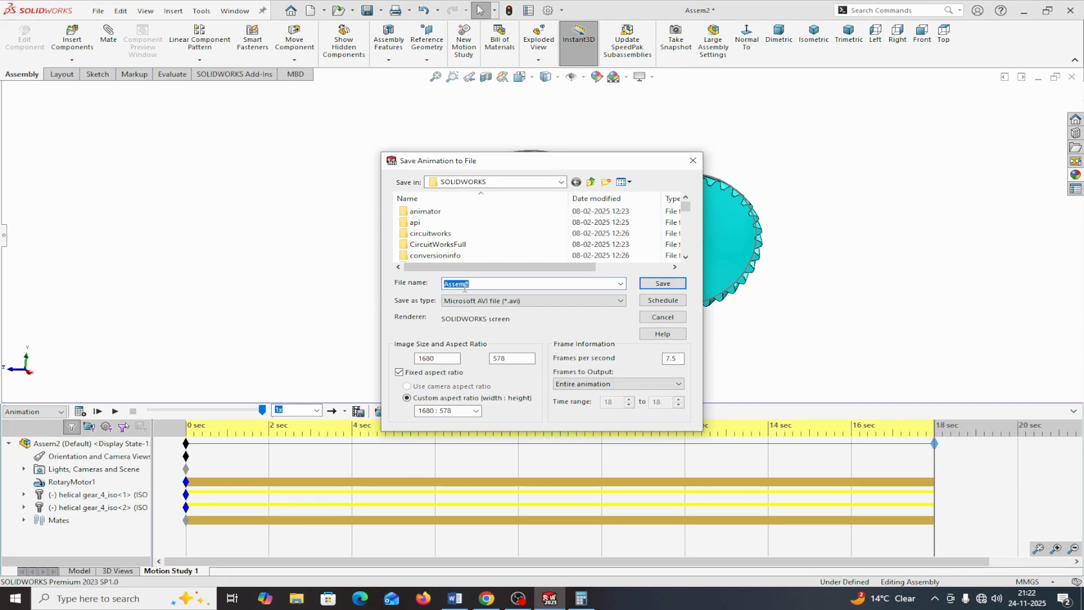
left_click(621, 300)
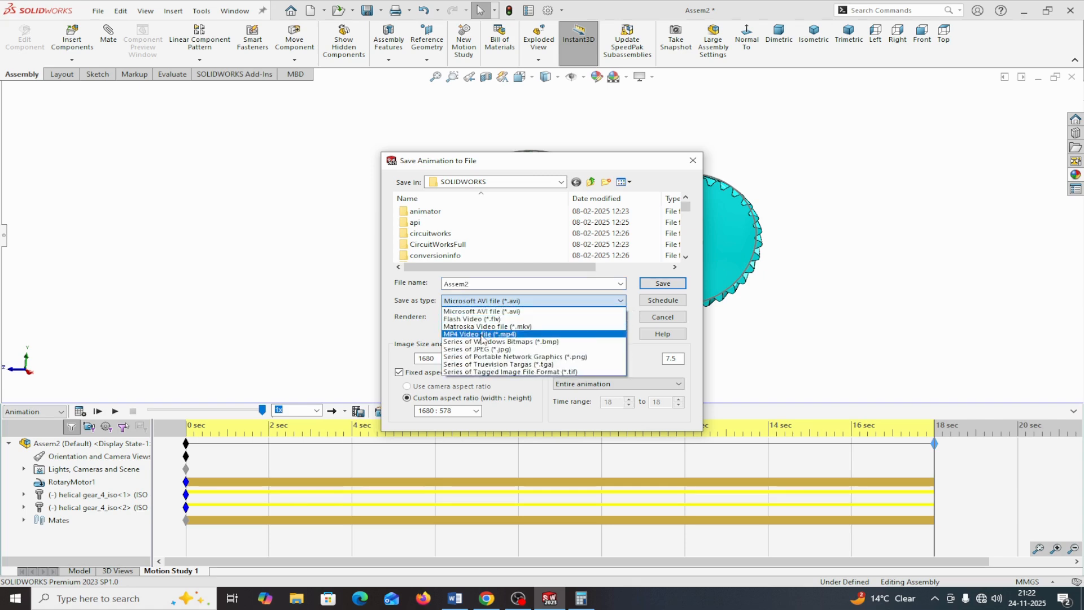
left_click(481, 334)
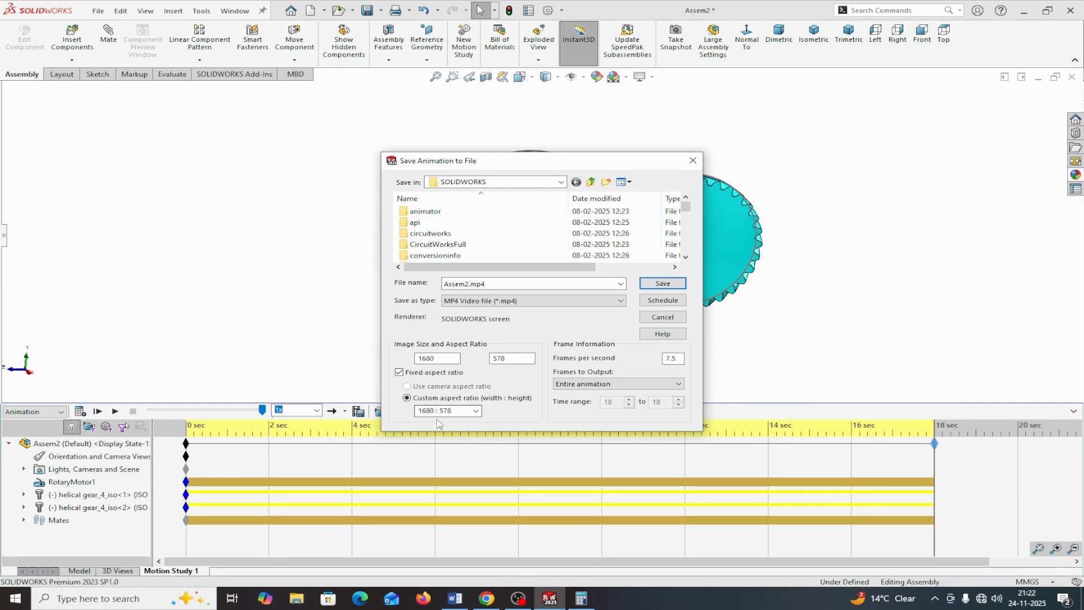
left_click(477, 411)
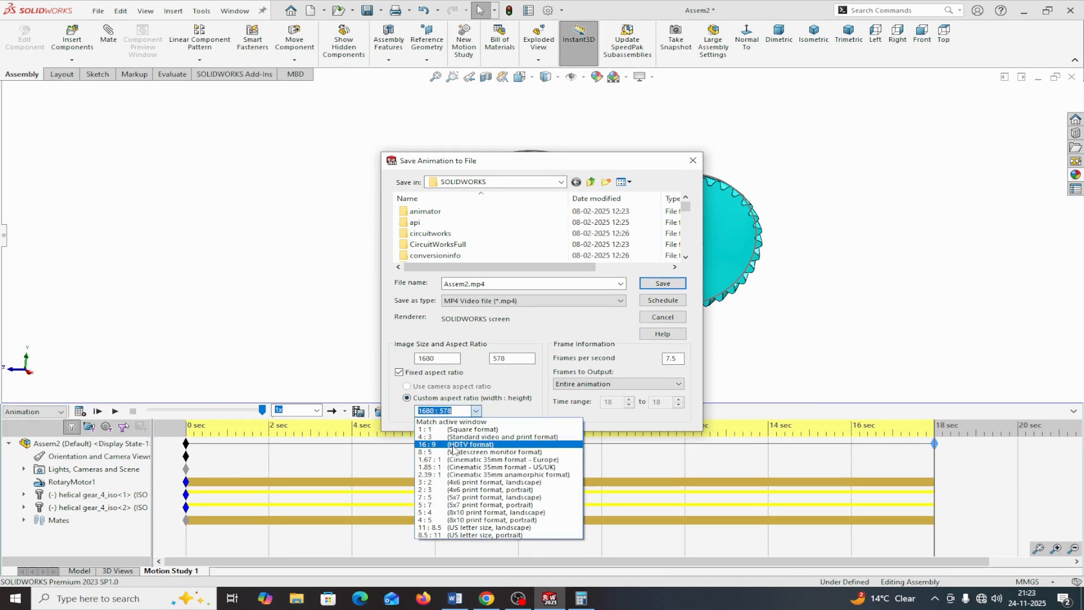
left_click(454, 445)
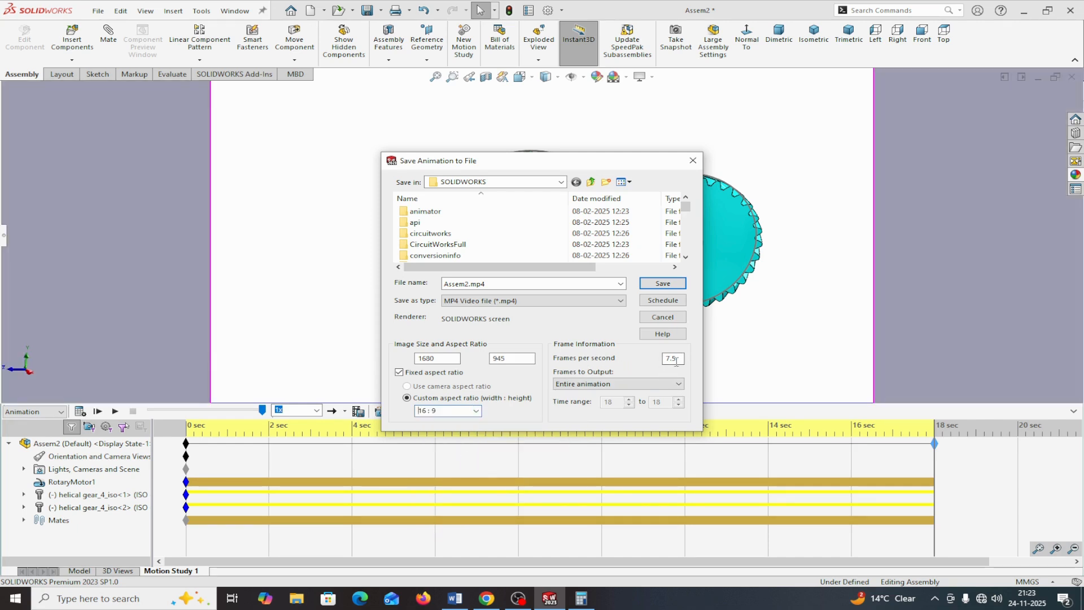
left_click(664, 283)
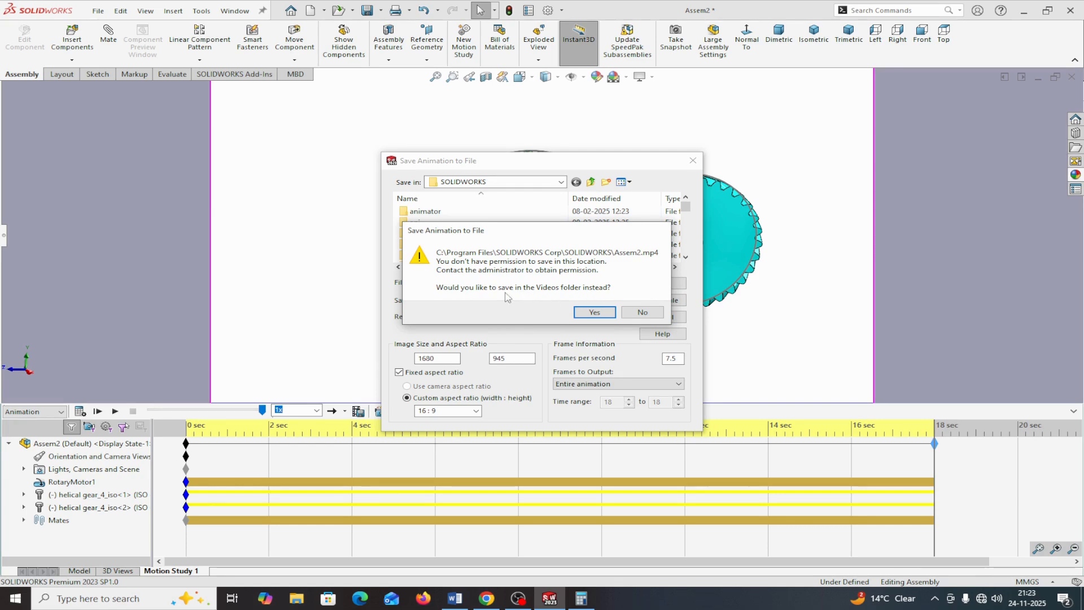
left_click(627, 316)
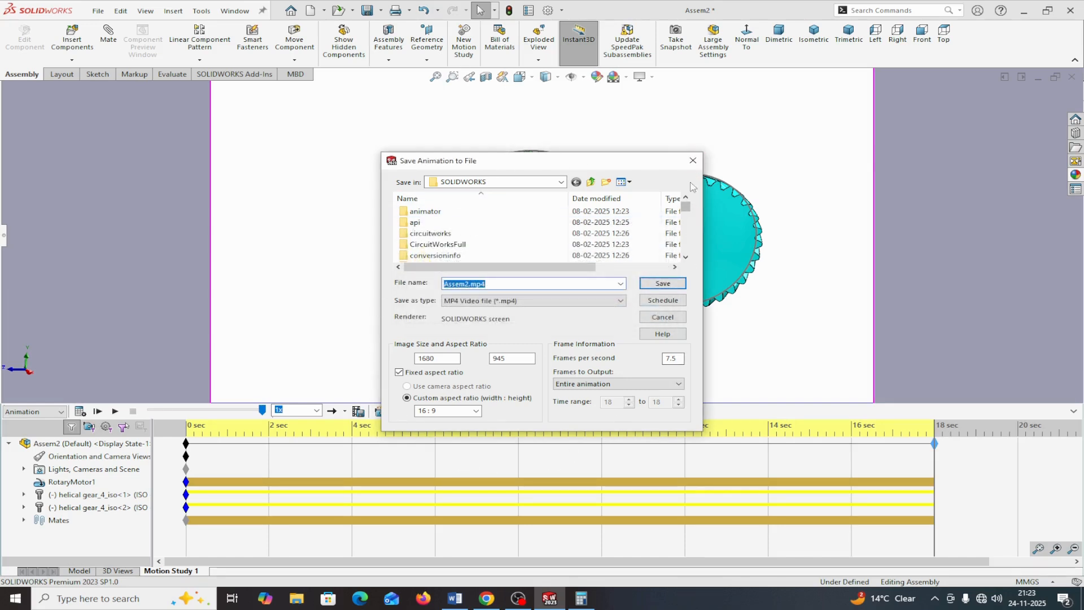
left_click(693, 161)
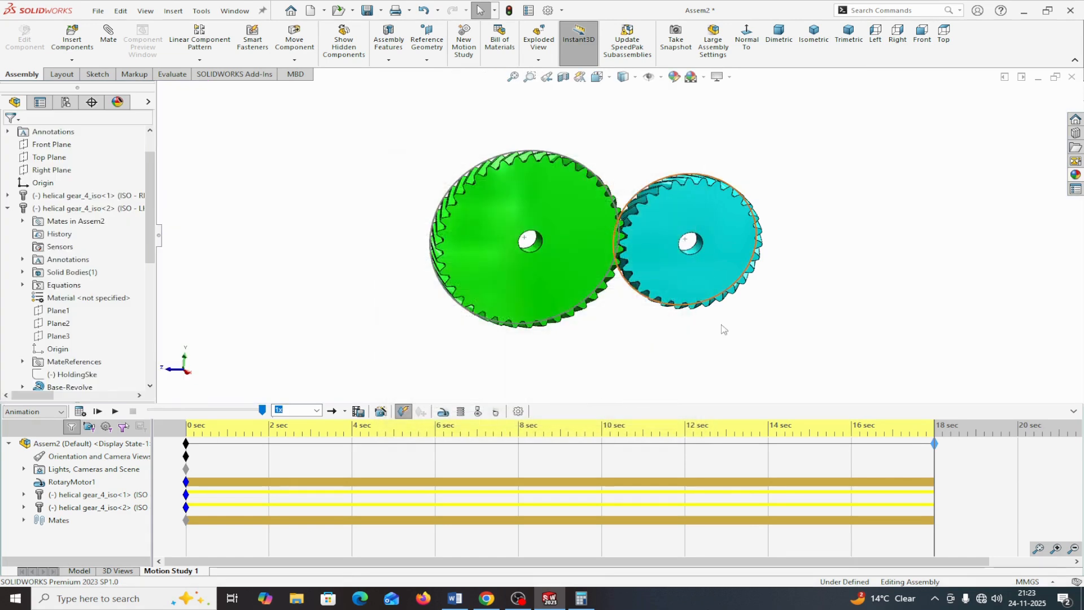